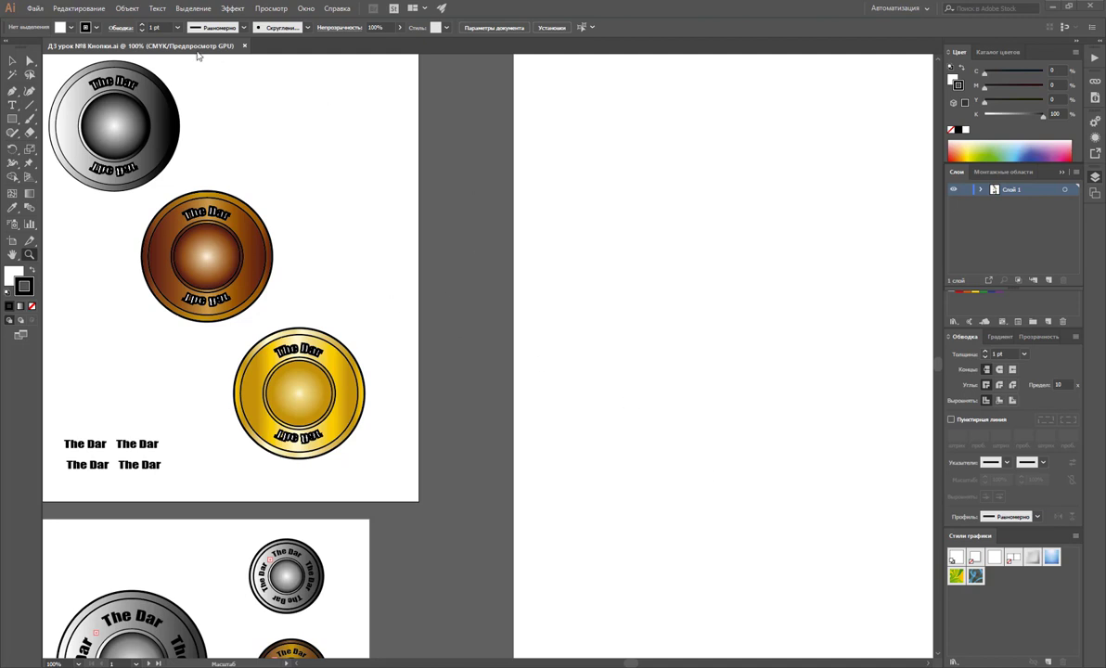
Create a new blank A4 (210 x 297 mm) document from the Print presets.
{"action": "left_click", "coordinate": [34, 8]}
{"action": "left_click", "coordinate": [56, 21]}
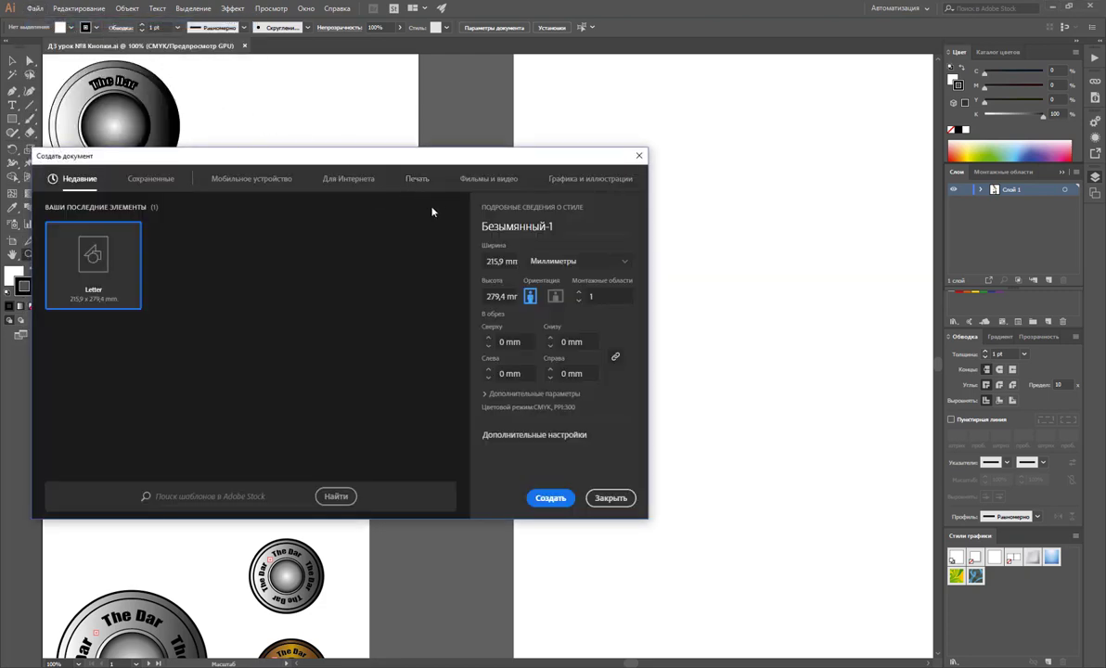
{"action": "left_click", "coordinate": [415, 180]}
{"action": "left_click", "coordinate": [197, 264]}
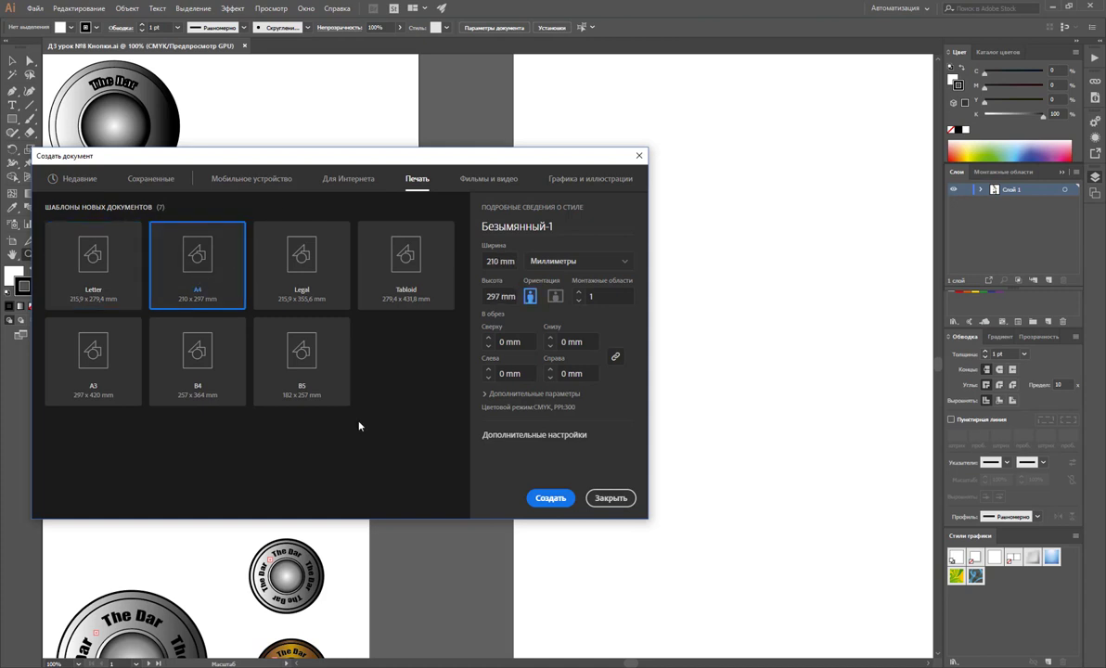
{"action": "left_click", "coordinate": [550, 498]}
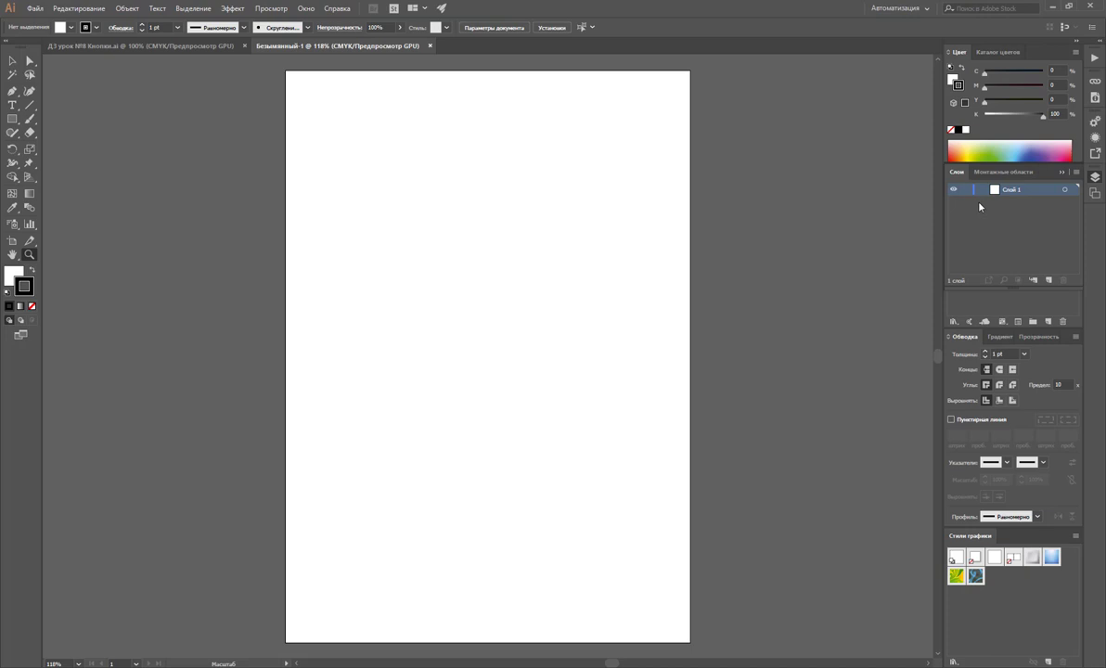
Draw five overlapping rectangles on the A4 artboard with the Rectangle tool.
{"action": "left_click", "coordinate": [12, 119]}
{"action": "left_click_drag", "start_coordinate": [362, 179], "coordinate": [497, 293]}
{"action": "mouse_move", "coordinate": [528, 184]}
{"action": "left_mouse_down"}
{"action": "mouse_move", "coordinate": [550, 318]}
{"action": "mouse_move", "coordinate": [609, 405]}
{"action": "left_mouse_up"}
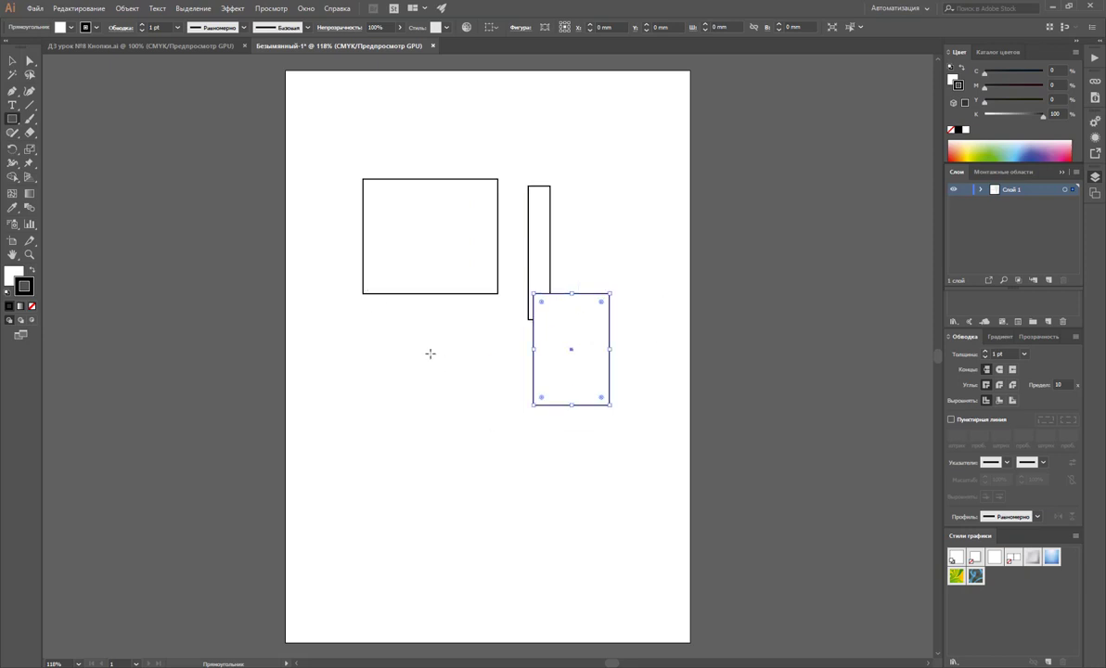
{"action": "left_click_drag", "start_coordinate": [365, 425], "coordinate": [534, 291]}
{"action": "left_click_drag", "start_coordinate": [427, 186], "coordinate": [577, 315]}
{"action": "left_click_drag", "start_coordinate": [544, 162], "coordinate": [619, 265]}
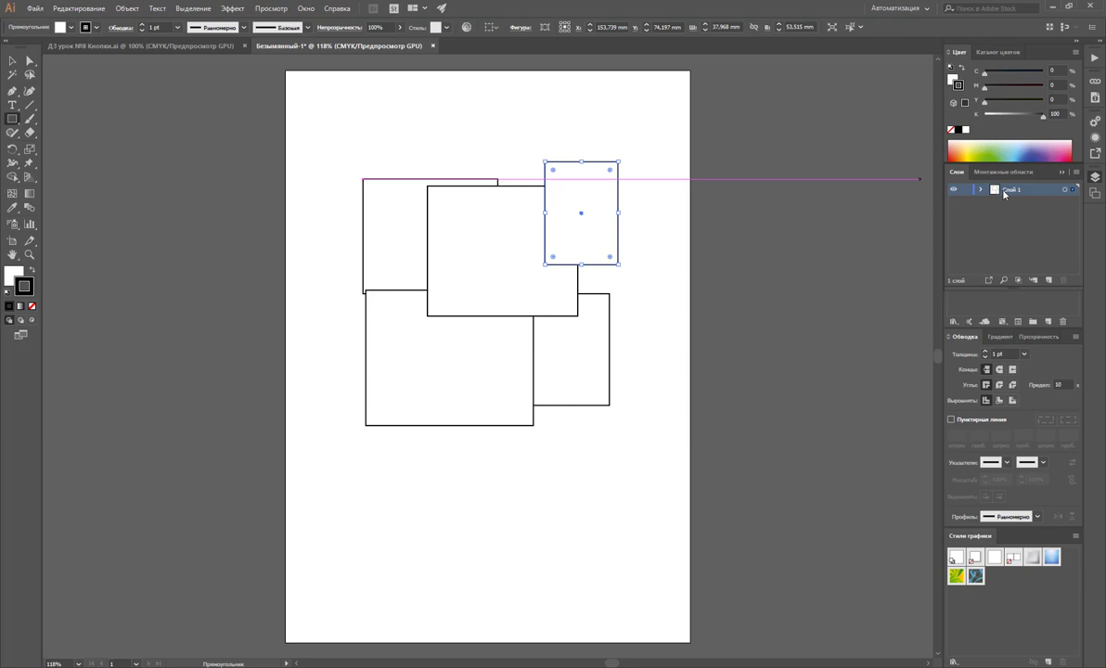
Add Layer 2, draw four rectangles near the page top, one as a diamond, and select everything.
{"action": "left_click", "coordinate": [1049, 281]}
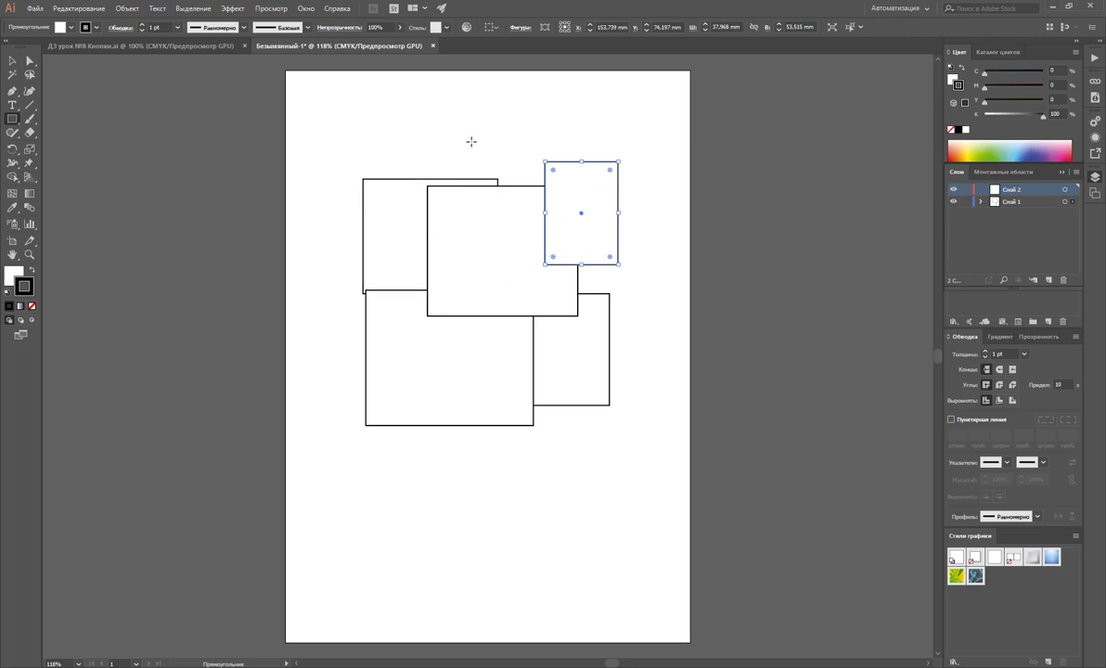
{"action": "mouse_move", "coordinate": [444, 116]}
{"action": "left_mouse_down"}
{"action": "mouse_move", "coordinate": [556, 247]}
{"action": "mouse_move", "coordinate": [651, 176]}
{"action": "left_mouse_up"}
{"action": "left_click_drag", "start_coordinate": [648, 112], "coordinate": [549, 204]}
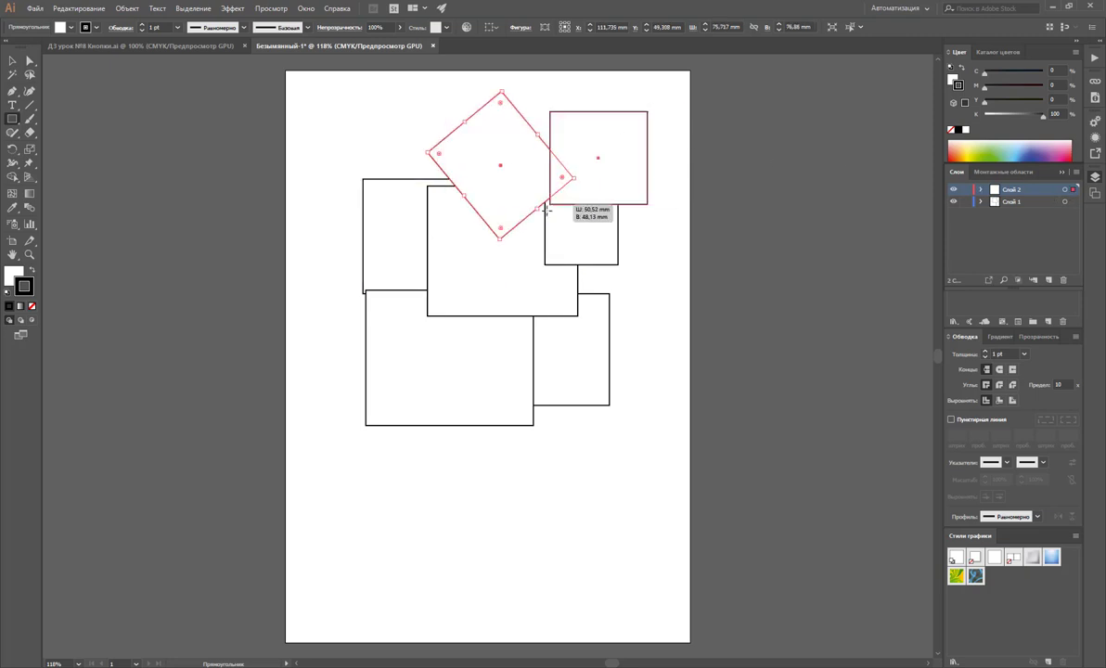
{"action": "left_click_drag", "start_coordinate": [680, 257], "coordinate": [575, 161]}
{"action": "left_click_drag", "start_coordinate": [539, 78], "coordinate": [599, 189]}
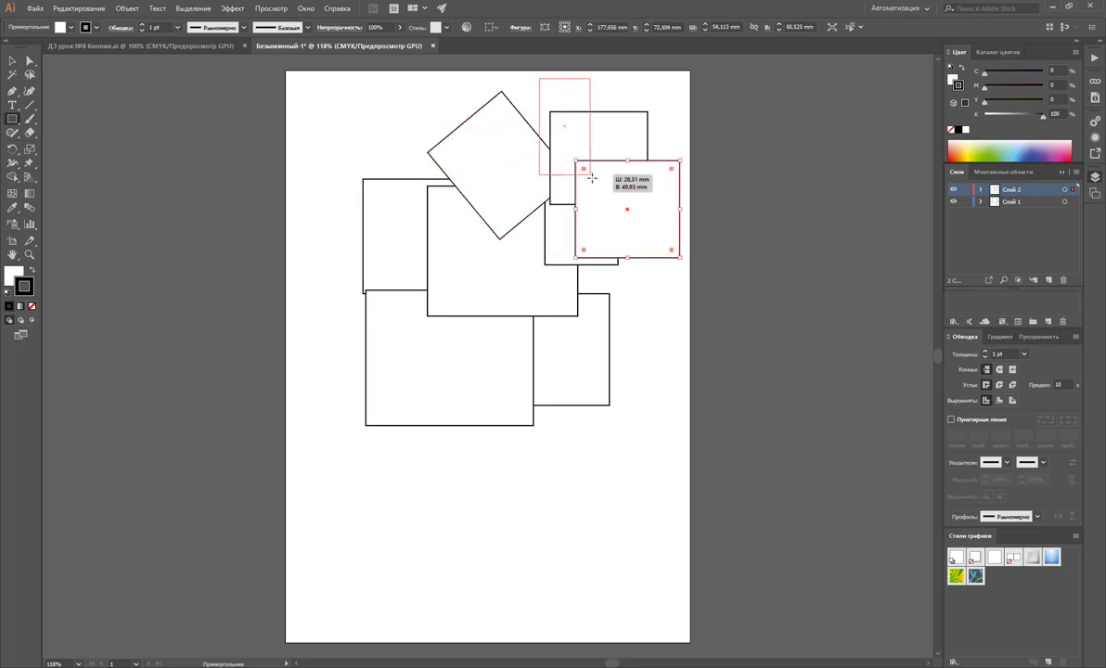
{"action": "left_click", "coordinate": [12, 61]}
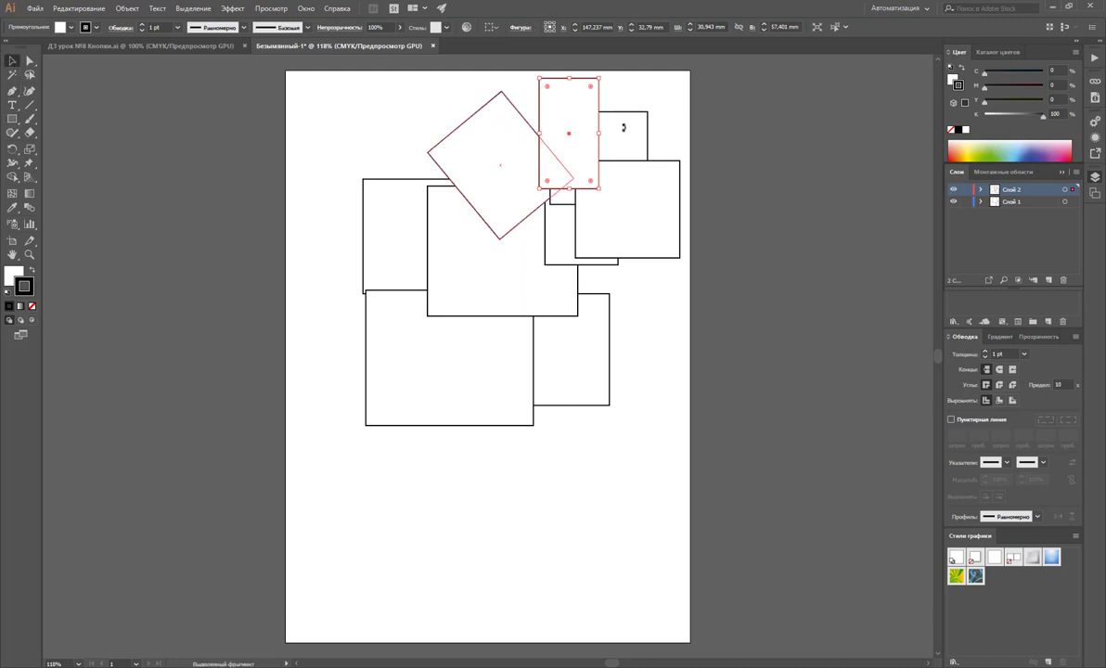
{"action": "left_click_drag", "start_coordinate": [687, 101], "coordinate": [394, 446]}
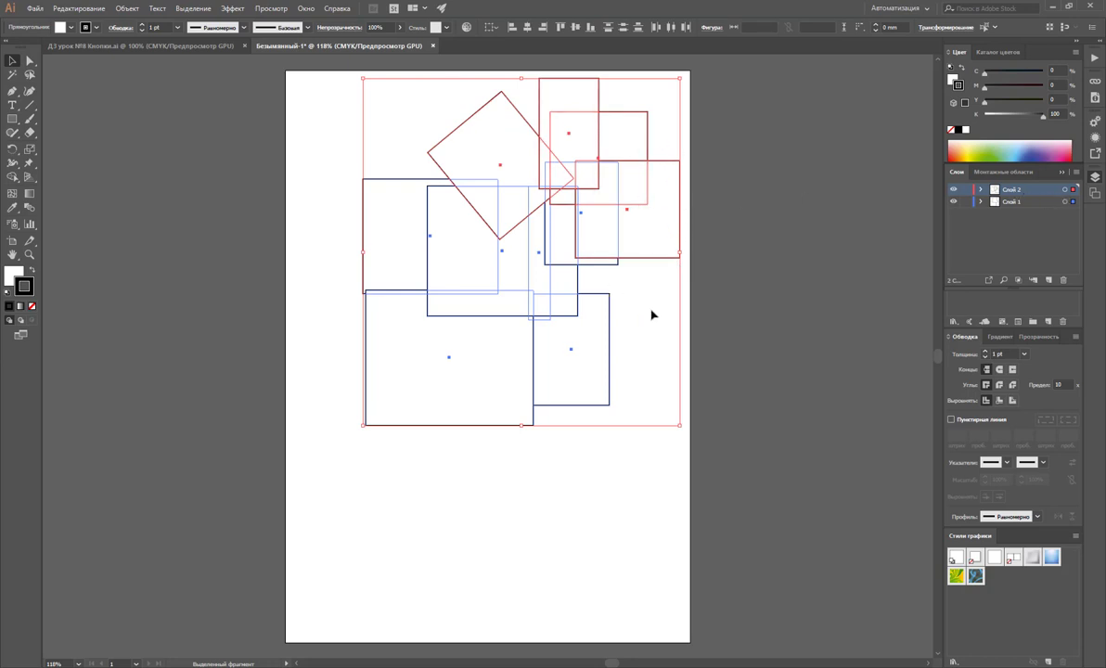
Lock Layer 1 and move Layer 2's shapes up and to the right.
{"action": "mouse_move", "coordinate": [625, 263]}
{"action": "left_mouse_down"}
{"action": "mouse_move", "coordinate": [592, 332]}
{"action": "mouse_move", "coordinate": [619, 315]}
{"action": "left_mouse_up"}
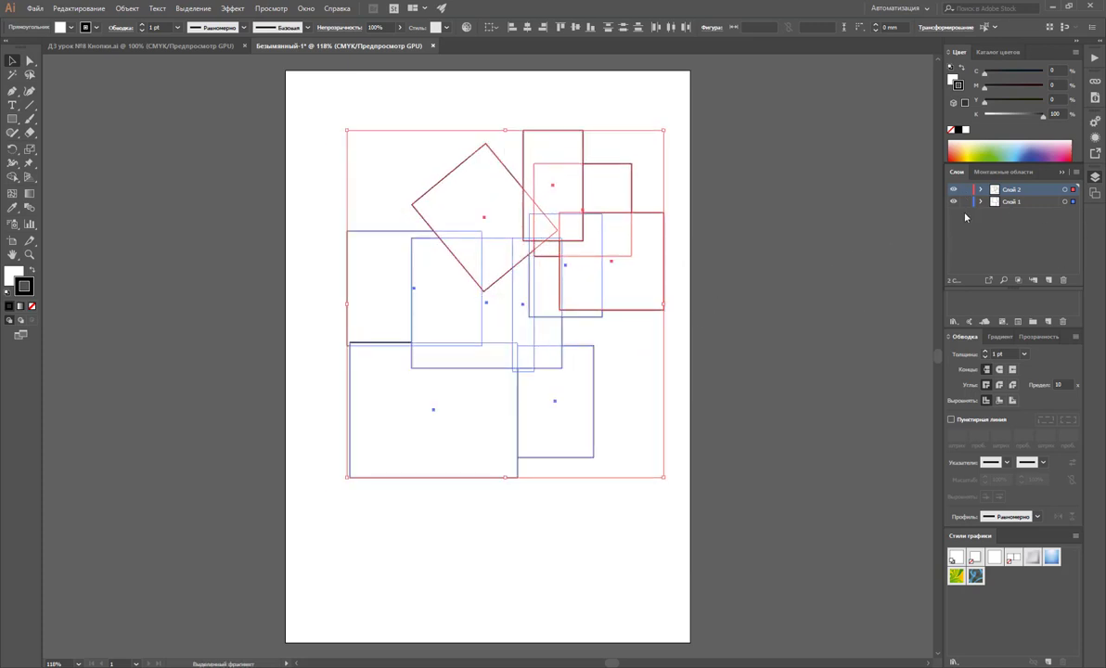
{"action": "left_click", "coordinate": [761, 263]}
{"action": "left_click", "coordinate": [578, 288]}
{"action": "left_click", "coordinate": [966, 201]}
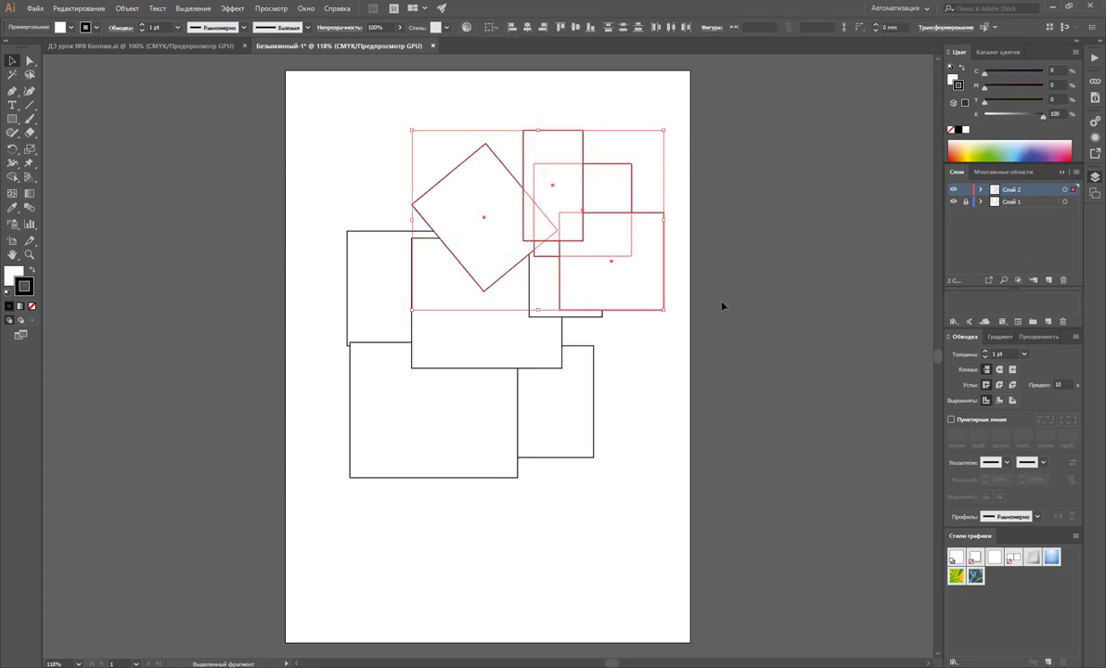
{"action": "mouse_move", "coordinate": [616, 261]}
{"action": "left_mouse_down"}
{"action": "mouse_move", "coordinate": [788, 214]}
{"action": "mouse_move", "coordinate": [603, 215]}
{"action": "mouse_move", "coordinate": [598, 229]}
{"action": "left_mouse_up"}
{"action": "left_click", "coordinate": [785, 248]}
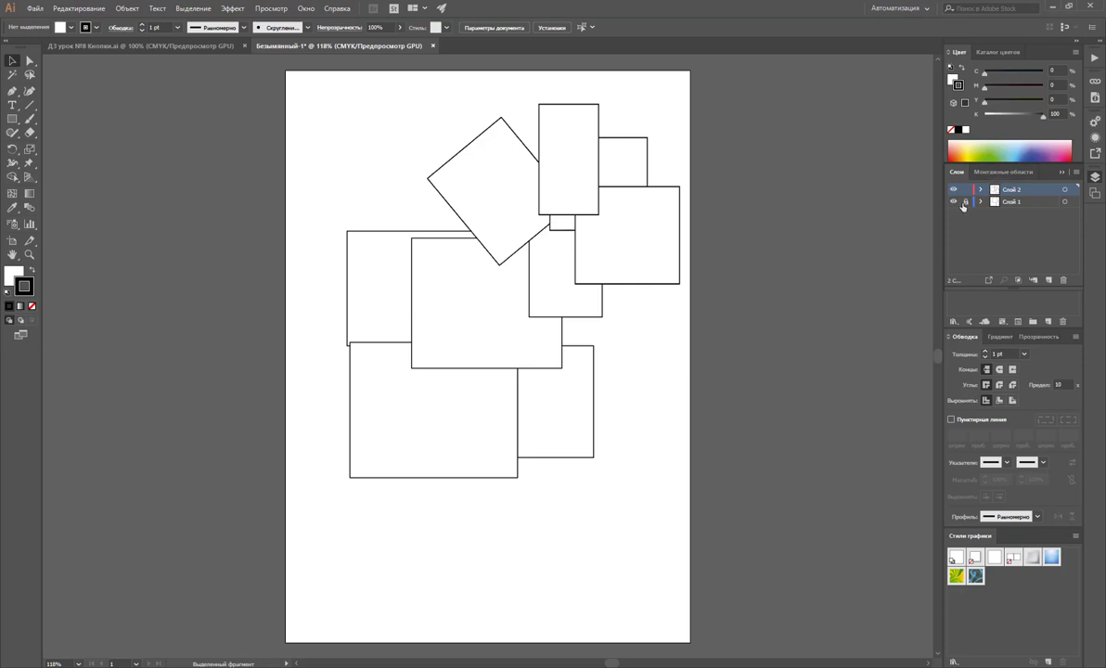
Unlock Layer 1, lock Layer 2, and scale Layer 1's rectangles down toward the lower left.
{"action": "left_click", "coordinate": [965, 202]}
{"action": "left_click", "coordinate": [965, 190]}
{"action": "left_click_drag", "start_coordinate": [649, 94], "coordinate": [349, 555]}
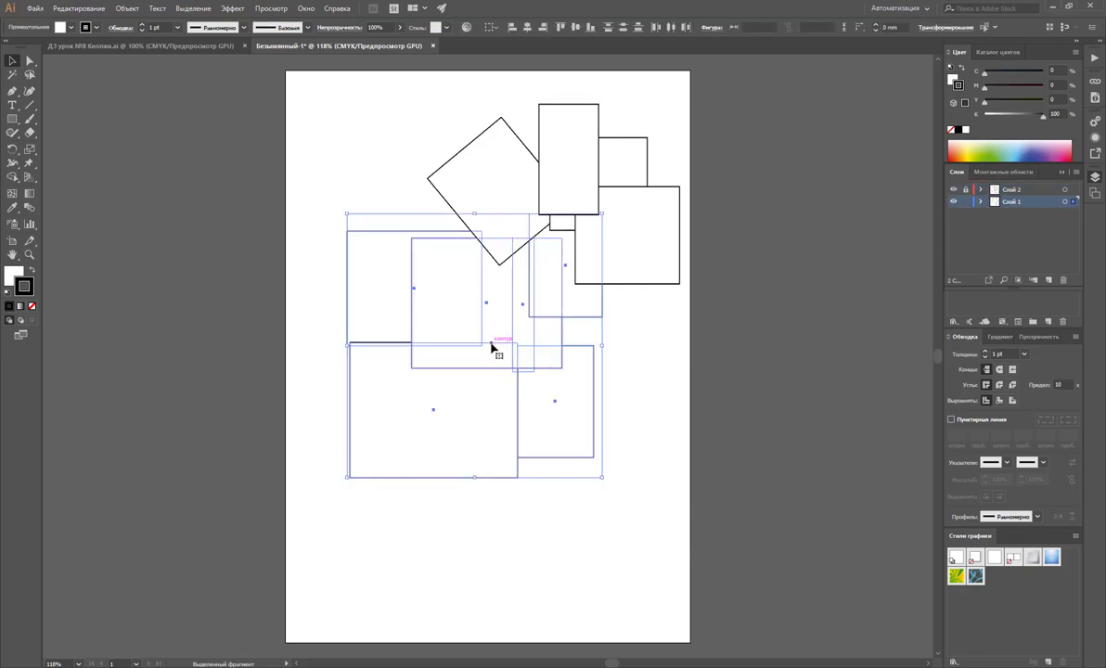
{"action": "left_click_drag", "start_coordinate": [603, 216], "coordinate": [500, 328]}
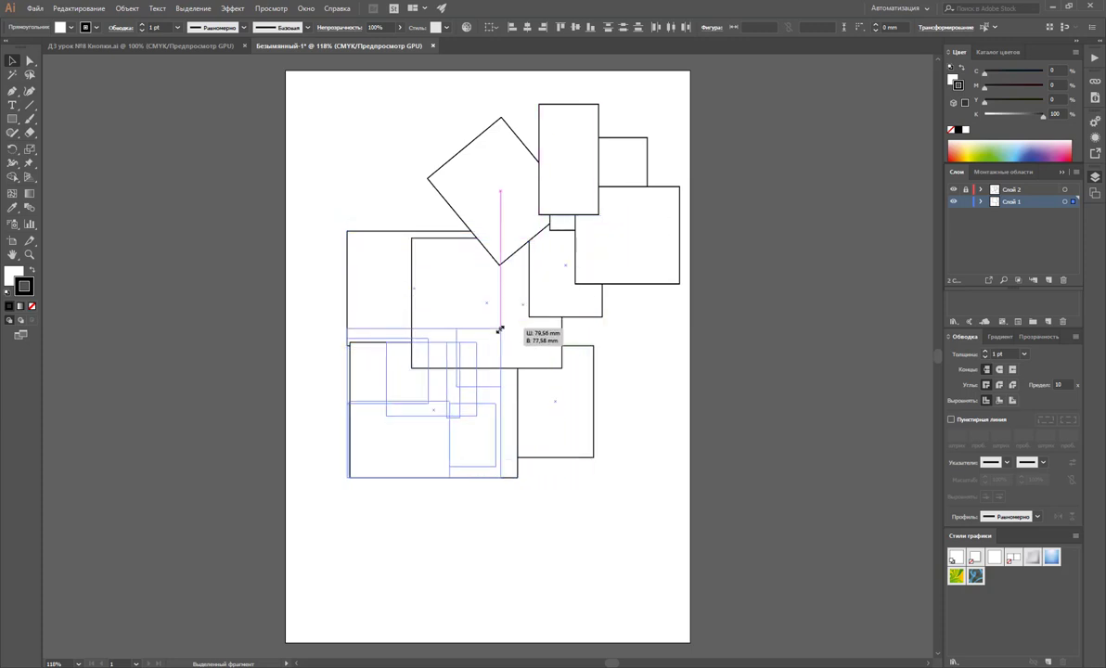
{"action": "left_click", "coordinate": [607, 404]}
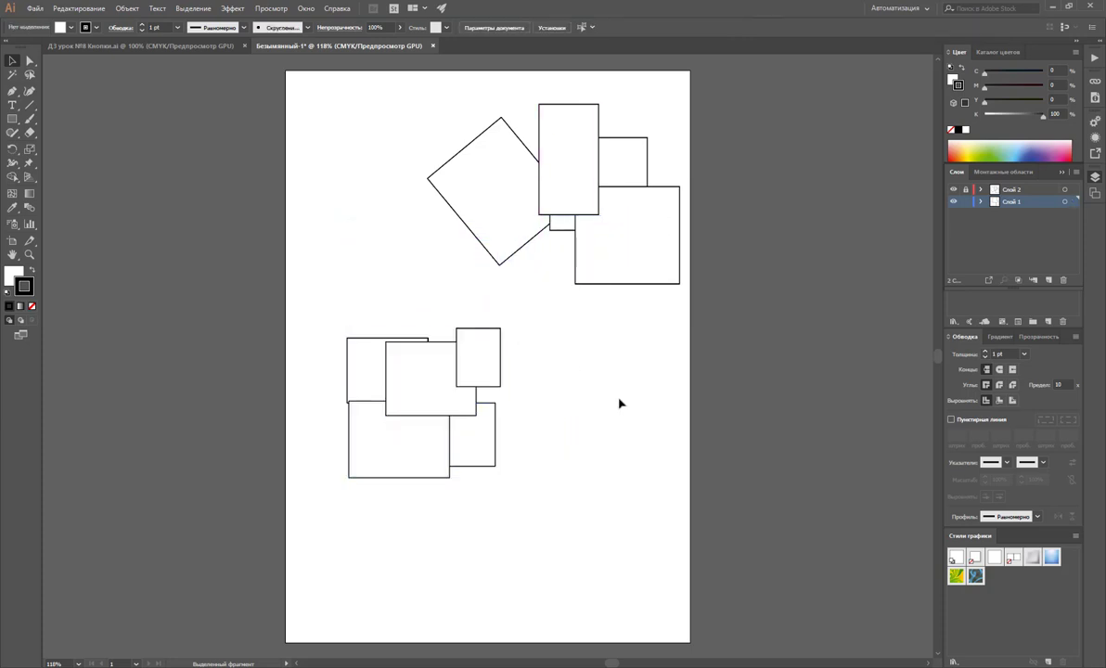
Rename the layer Слой 1 to 'нижний слой' in the Layers panel.
{"action": "double_click", "coordinate": [1013, 201]}
{"action": "type", "text": "уб"}
{"action": "key", "text": "BackSpace"}
{"action": "key", "text": "BackSpace"}
{"action": "type", "text": "фоний с"}
{"action": "type", "text": "лой"}
{"action": "key", "text": "Return"}
Group the bronze The Dar button's parts in the buttons document.
{"action": "left_click", "coordinate": [195, 46]}
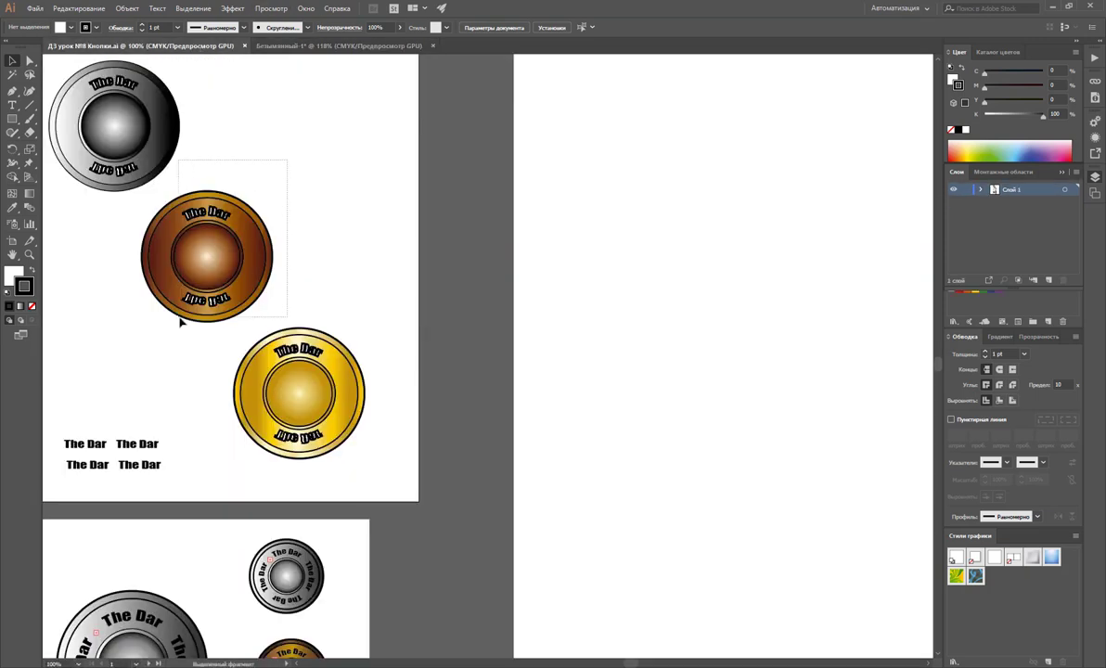
{"action": "left_click_drag", "start_coordinate": [289, 165], "coordinate": [178, 320]}
{"action": "right_click", "coordinate": [220, 236]}
{"action": "left_click", "coordinate": [264, 298]}
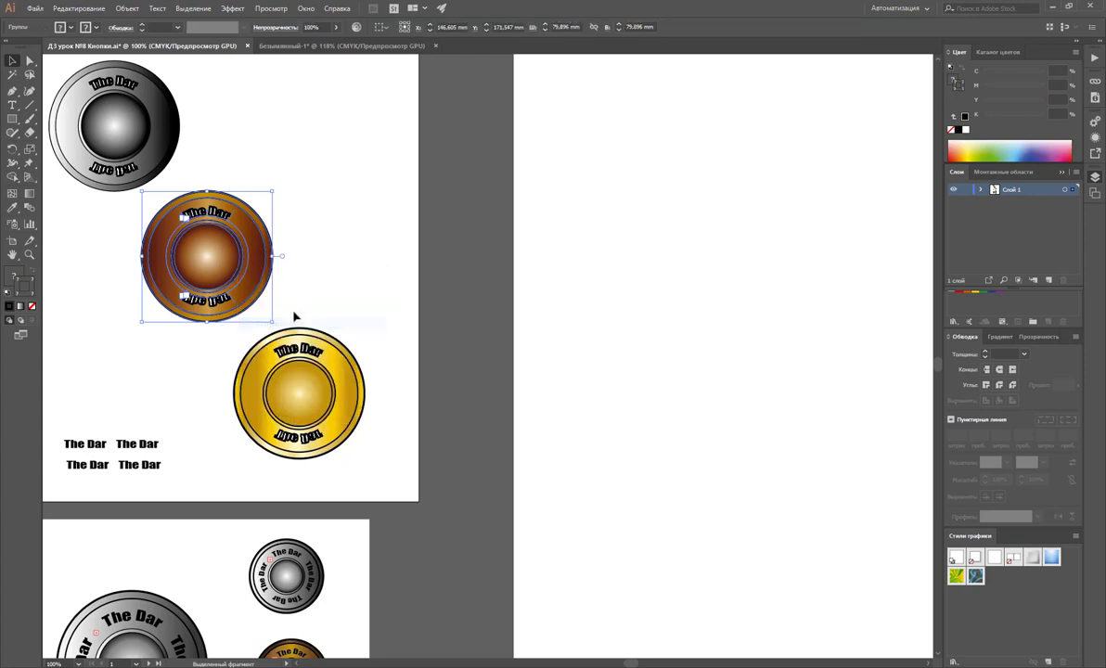
{"action": "left_click", "coordinate": [299, 312]}
Paste the bronze button into the A4 document at the lower right, deleting an extra copy.
{"action": "left_click", "coordinate": [350, 47]}
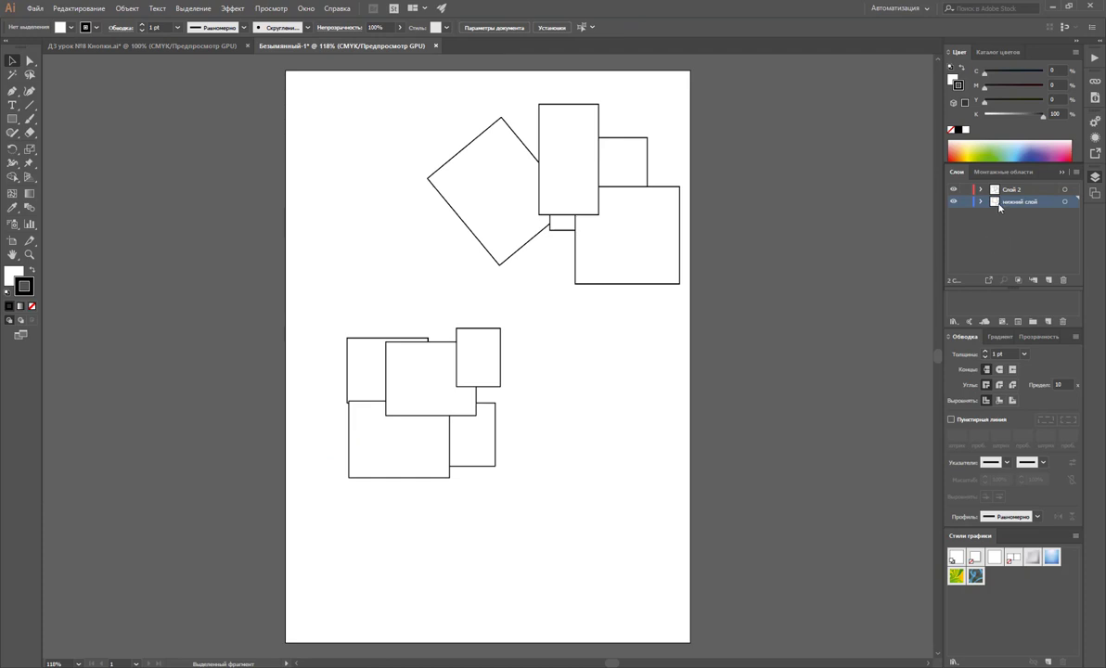
{"action": "key", "text": "ctrl+v"}
{"action": "mouse_move", "coordinate": [551, 368]}
{"action": "left_mouse_down"}
{"action": "mouse_move", "coordinate": [585, 422]}
{"action": "mouse_move", "coordinate": [672, 438]}
{"action": "left_mouse_up"}
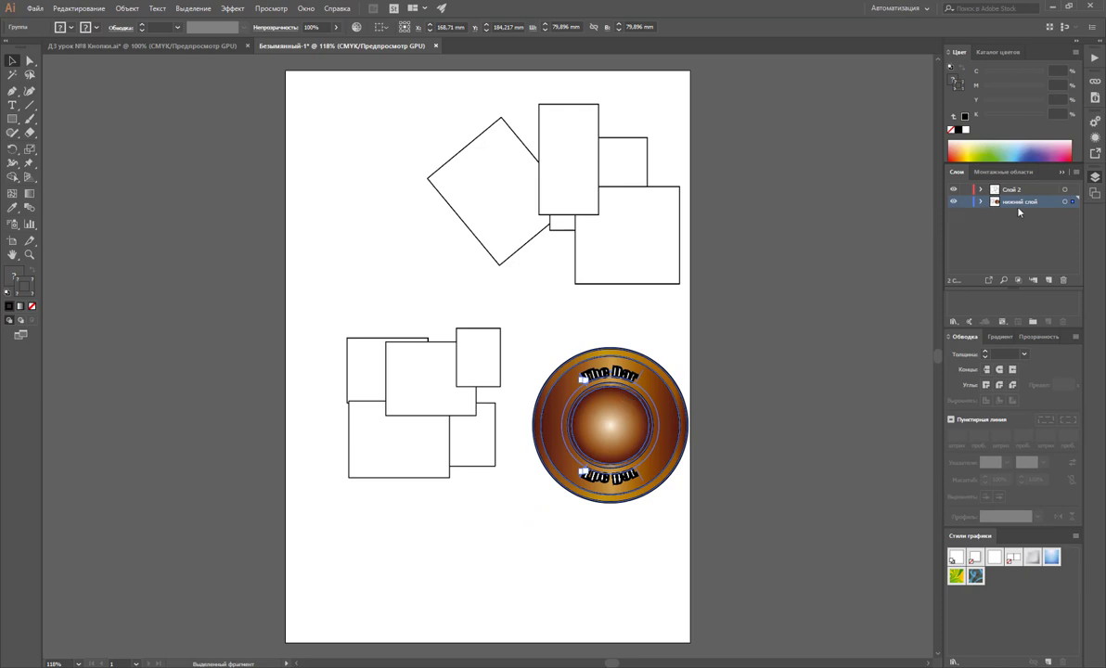
{"action": "key", "text": "ctrl+2"}
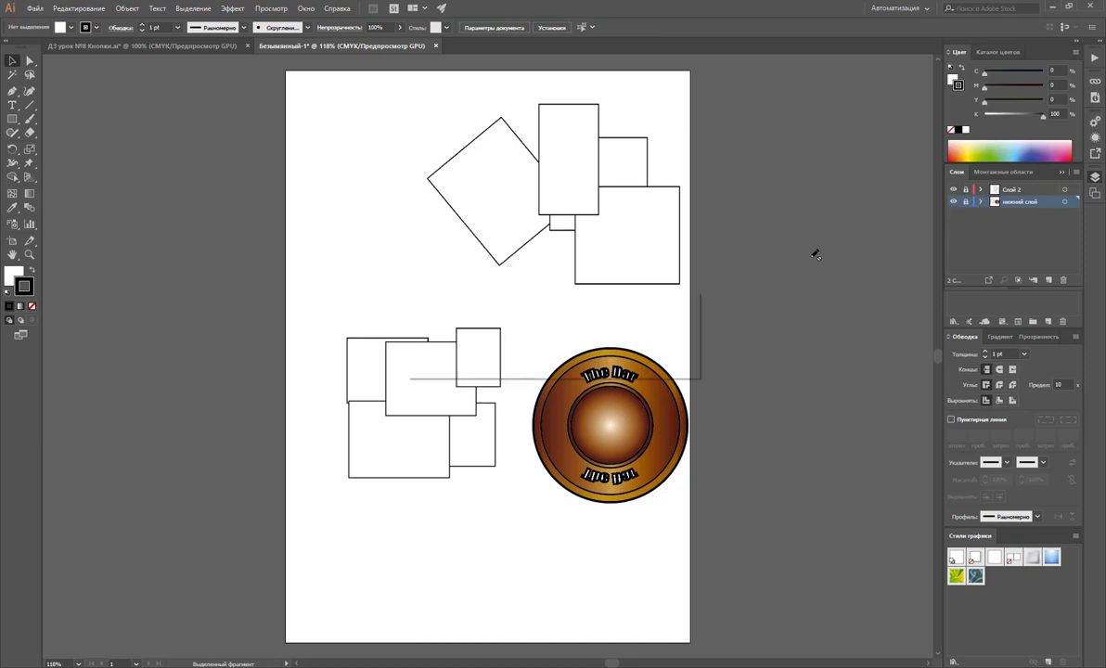
{"action": "key", "text": "ctrl+v"}
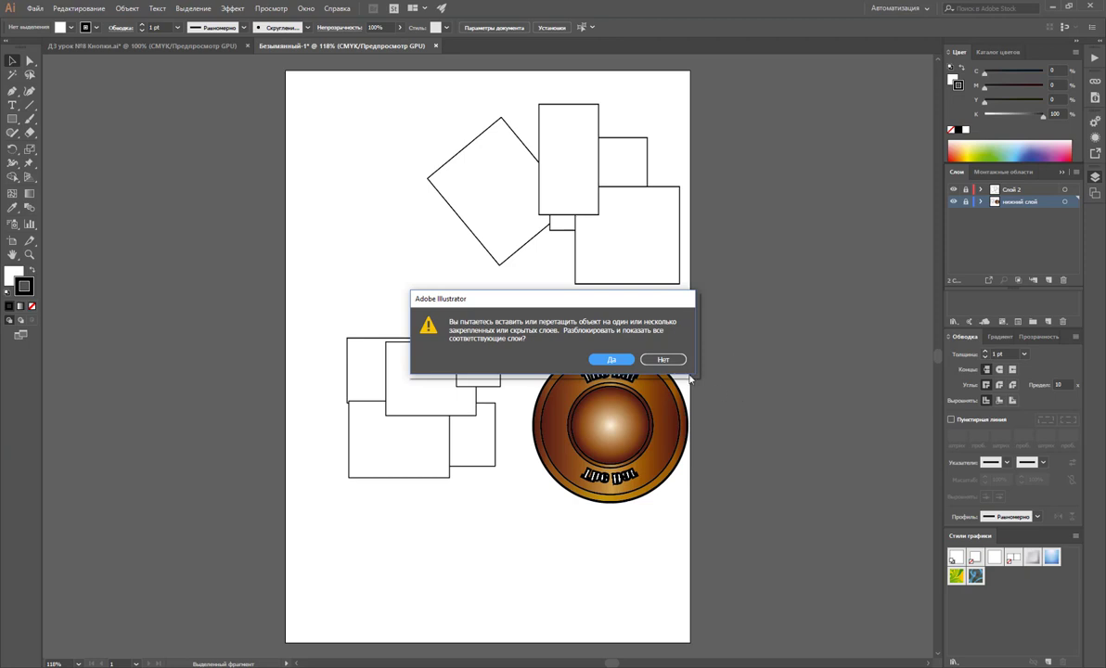
{"action": "left_click", "coordinate": [611, 359]}
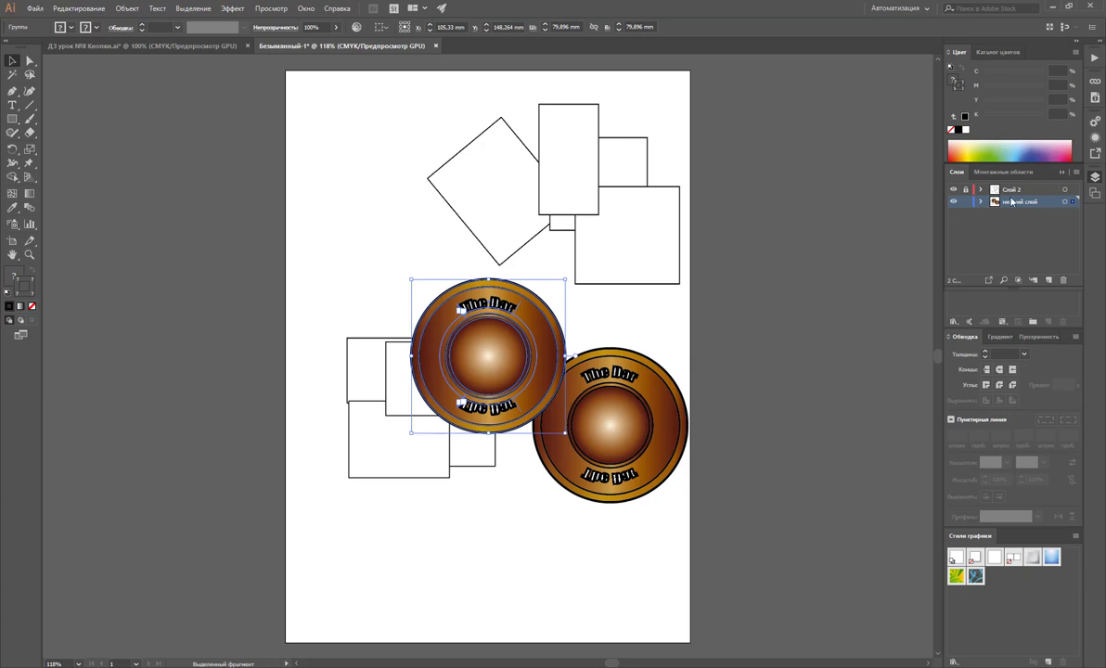
{"action": "key", "text": "Delete"}
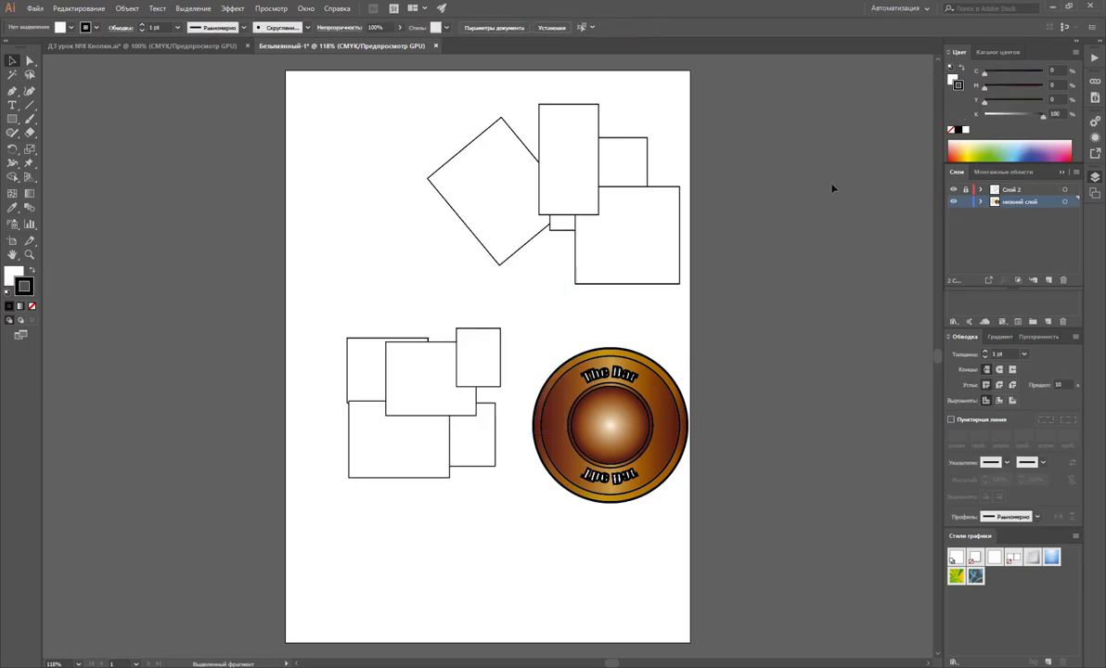
Add a third layer, reorder the layer stack and toggle the lower layers' lock and visibility.
{"action": "left_click", "coordinate": [1049, 280]}
{"action": "mouse_move", "coordinate": [948, 200]}
{"action": "left_mouse_down"}
{"action": "mouse_move", "coordinate": [1011, 193]}
{"action": "mouse_move", "coordinate": [1015, 205]}
{"action": "left_mouse_up"}
{"action": "left_click", "coordinate": [965, 213]}
{"action": "left_click", "coordinate": [953, 213]}
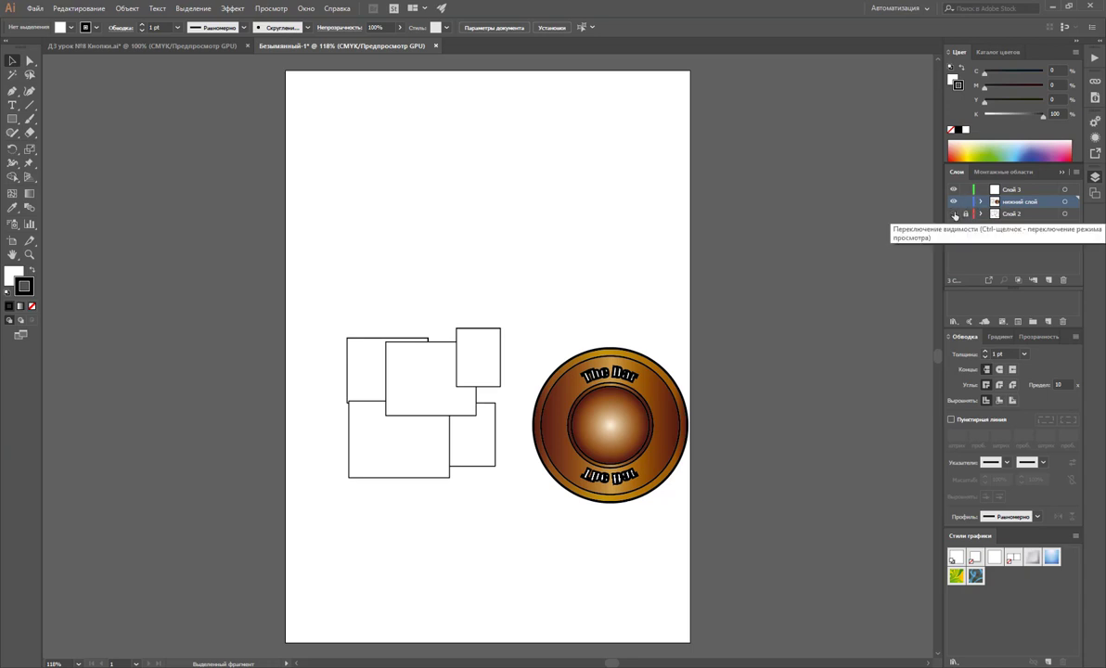
{"action": "left_click", "coordinate": [954, 202]}
{"action": "left_click", "coordinate": [953, 202]}
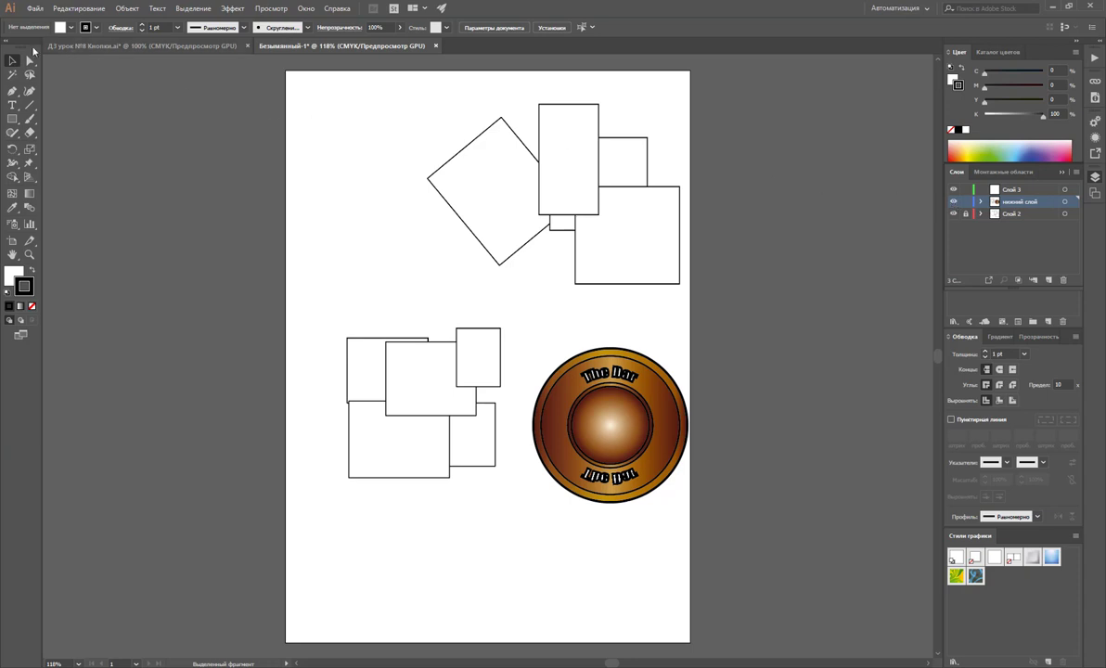
Move the bronze button onto Слой 3, placed at the lower right beside the rectangles.
{"action": "left_click", "coordinate": [643, 386]}
{"action": "key", "text": "Delete"}
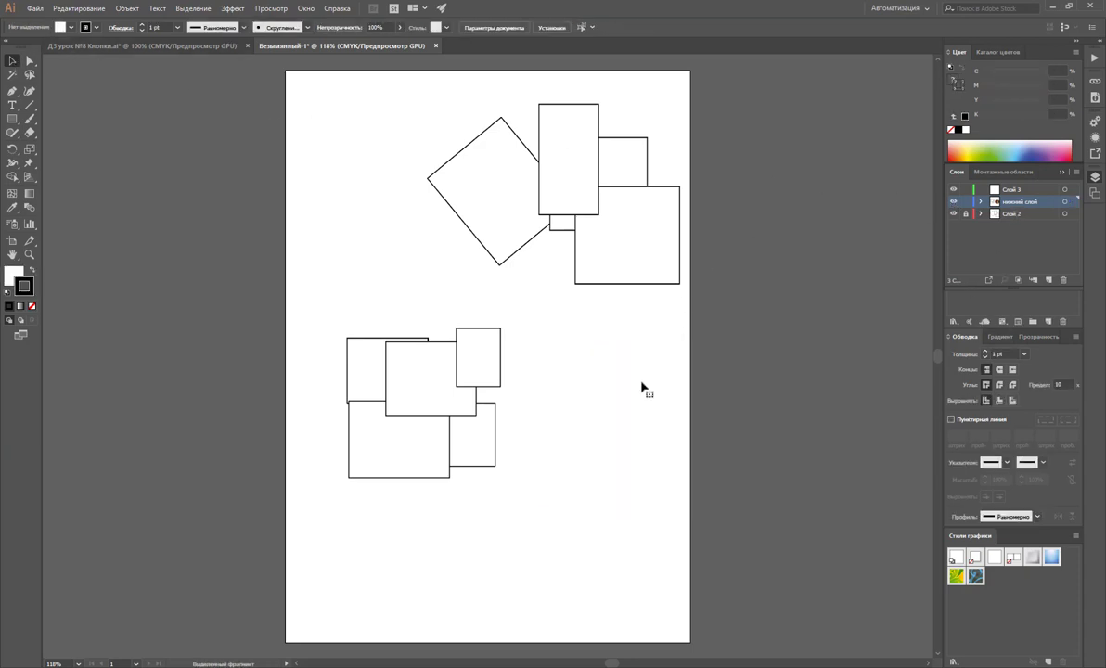
{"action": "left_click", "coordinate": [1011, 191]}
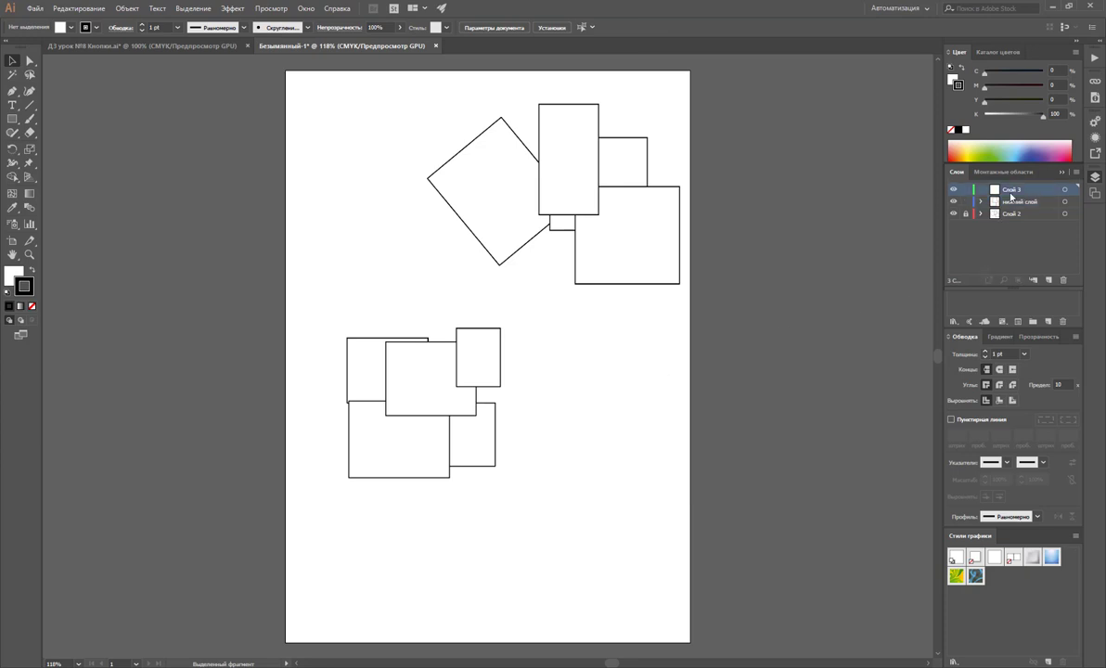
{"action": "key", "text": "ctrl+v"}
{"action": "left_click", "coordinate": [531, 457]}
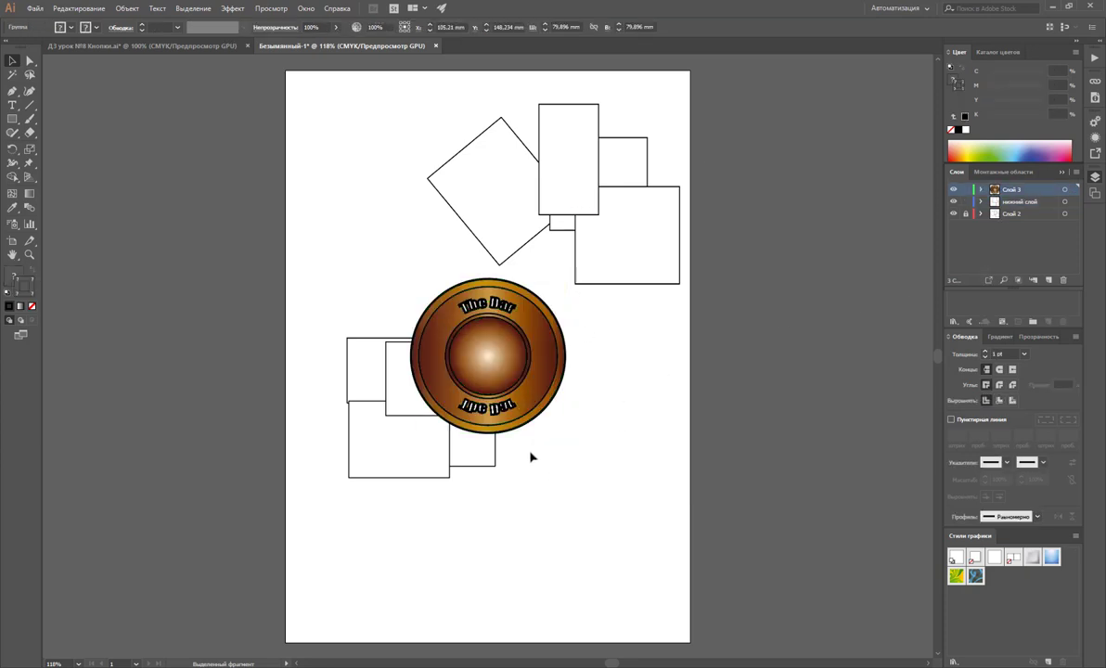
{"action": "left_click_drag", "start_coordinate": [526, 357], "coordinate": [650, 431]}
{"action": "left_click", "coordinate": [714, 156]}
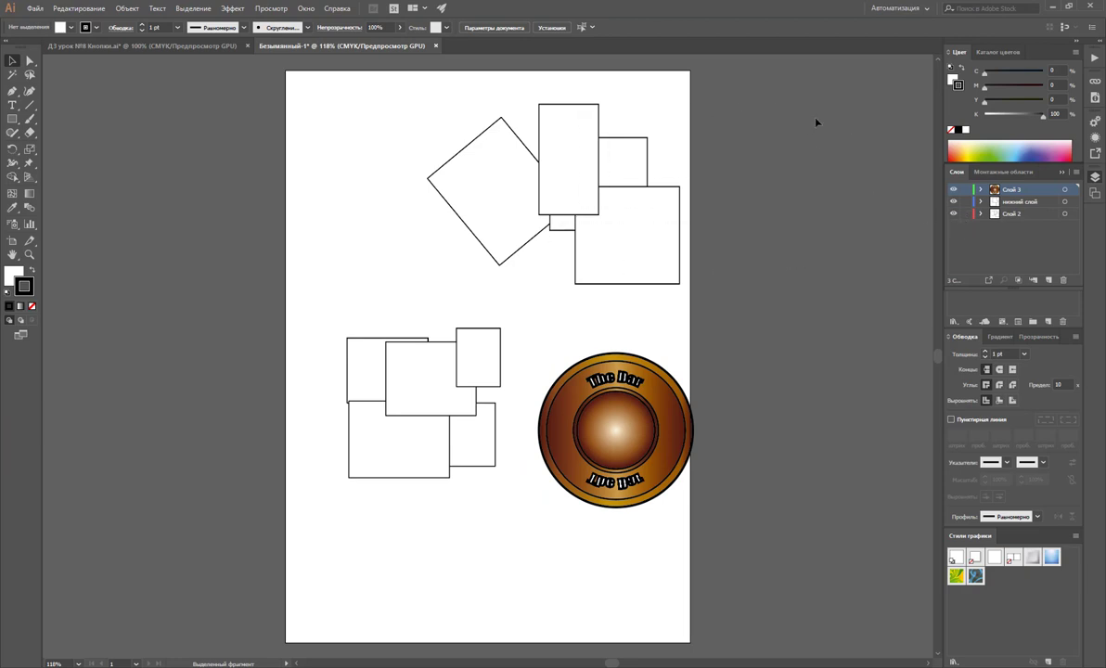
Group all the objects on the page, then undo the grouping.
{"action": "left_click_drag", "start_coordinate": [696, 95], "coordinate": [338, 522]}
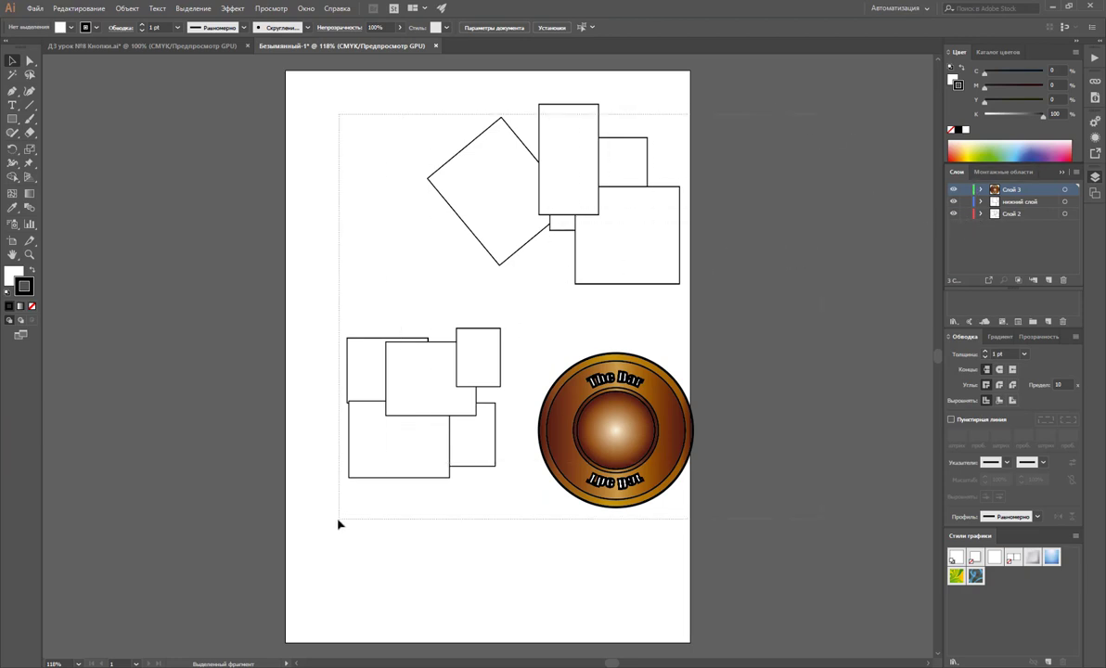
{"action": "right_click", "coordinate": [414, 397]}
{"action": "left_click", "coordinate": [442, 466]}
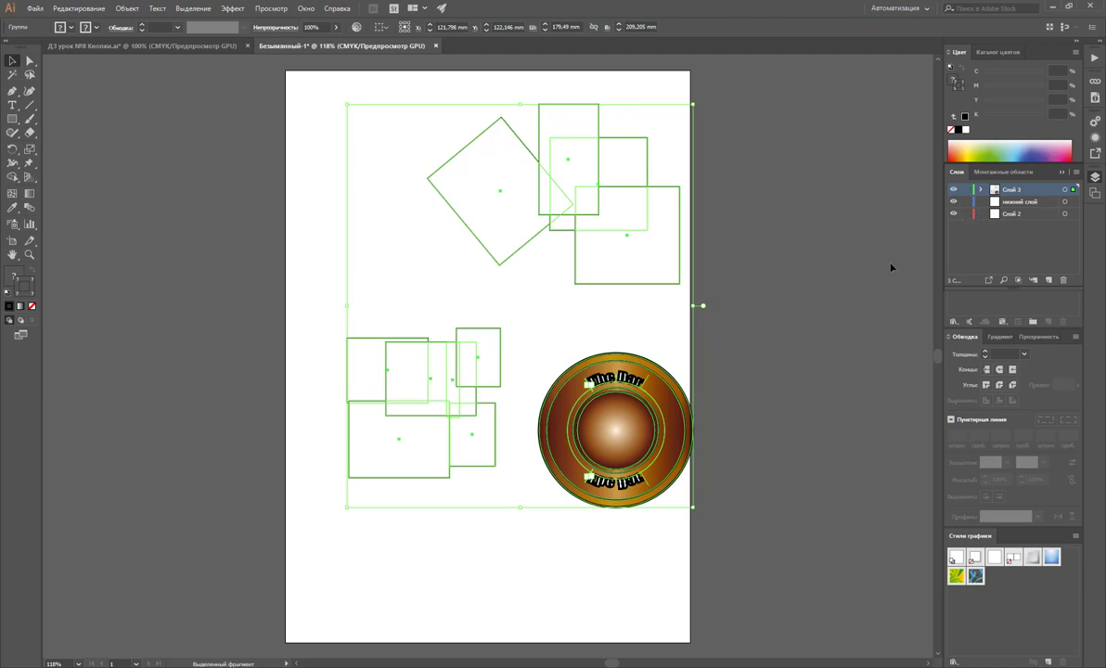
{"action": "left_click", "coordinate": [839, 243]}
{"action": "key", "text": "ctrl+z"}
Clear the selection and delete layer Слой 3 from the Layers panel.
{"action": "left_click", "coordinate": [758, 205]}
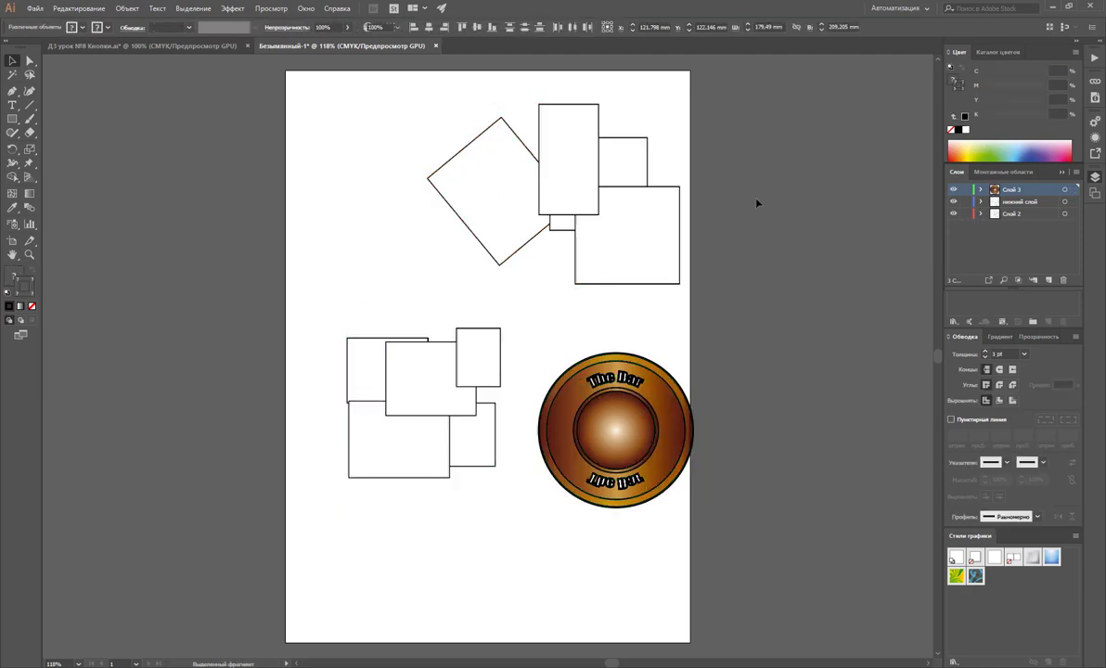
{"action": "left_click_drag", "start_coordinate": [697, 121], "coordinate": [369, 474]}
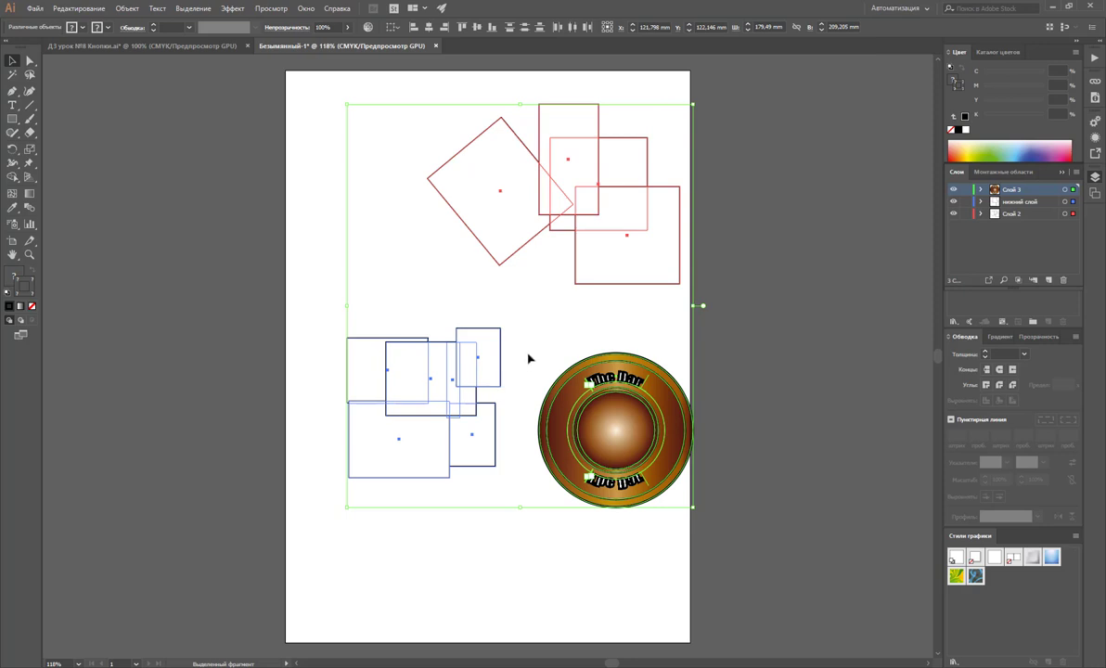
{"action": "left_click", "coordinate": [741, 305]}
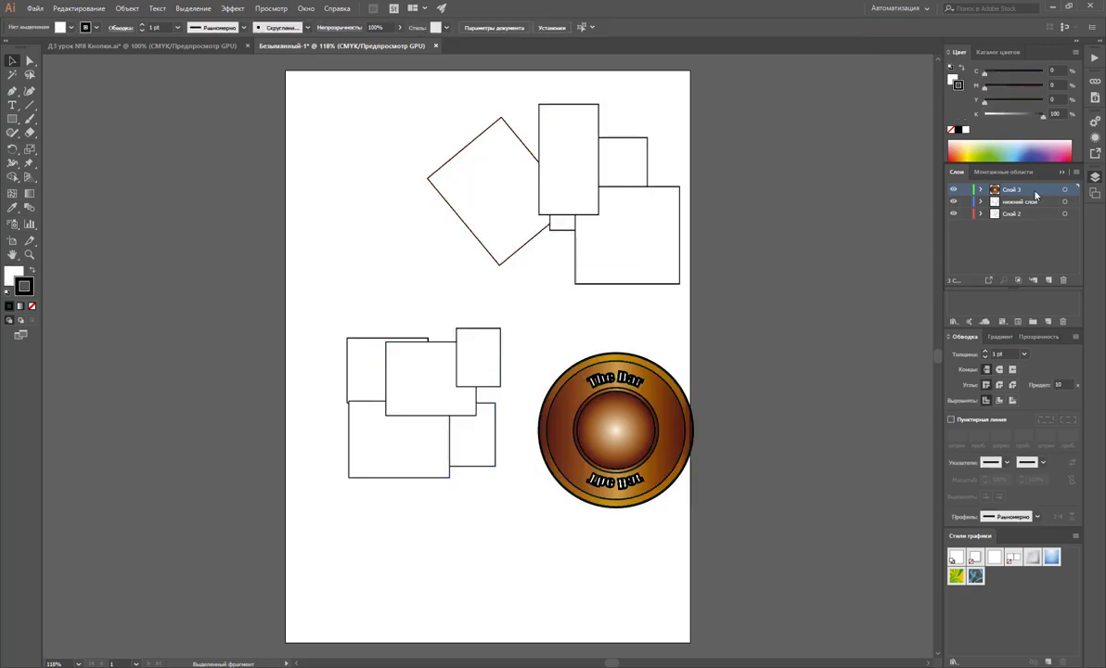
{"action": "left_click", "coordinate": [1064, 281]}
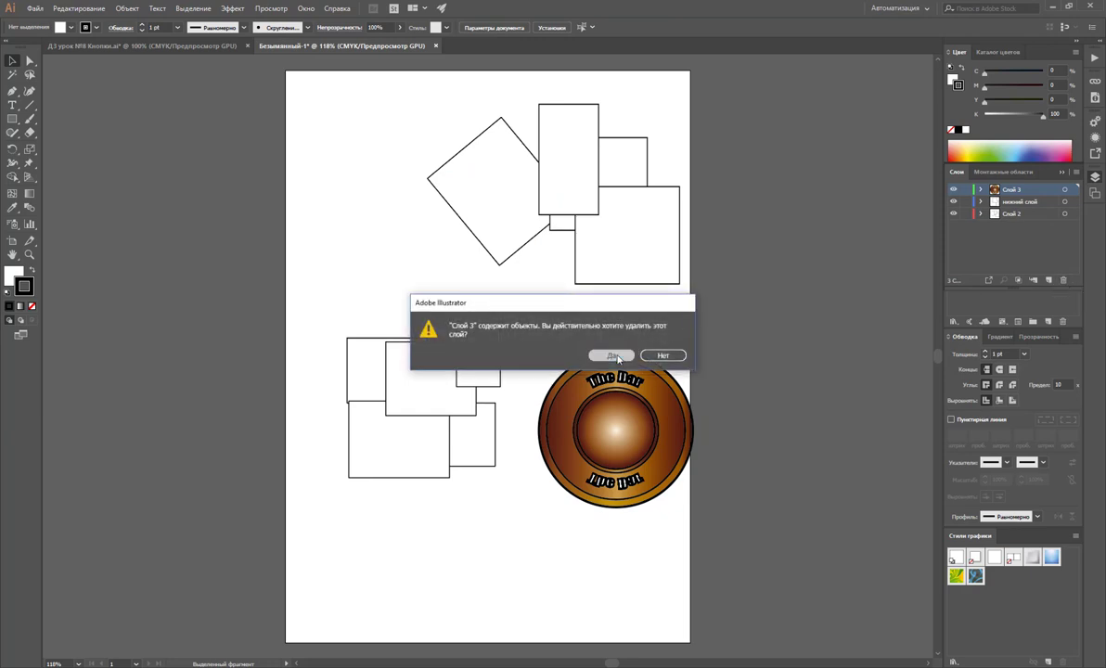
Confirm with Да to delete Слой 3 along with the bronze button.
{"action": "left_click", "coordinate": [622, 357]}
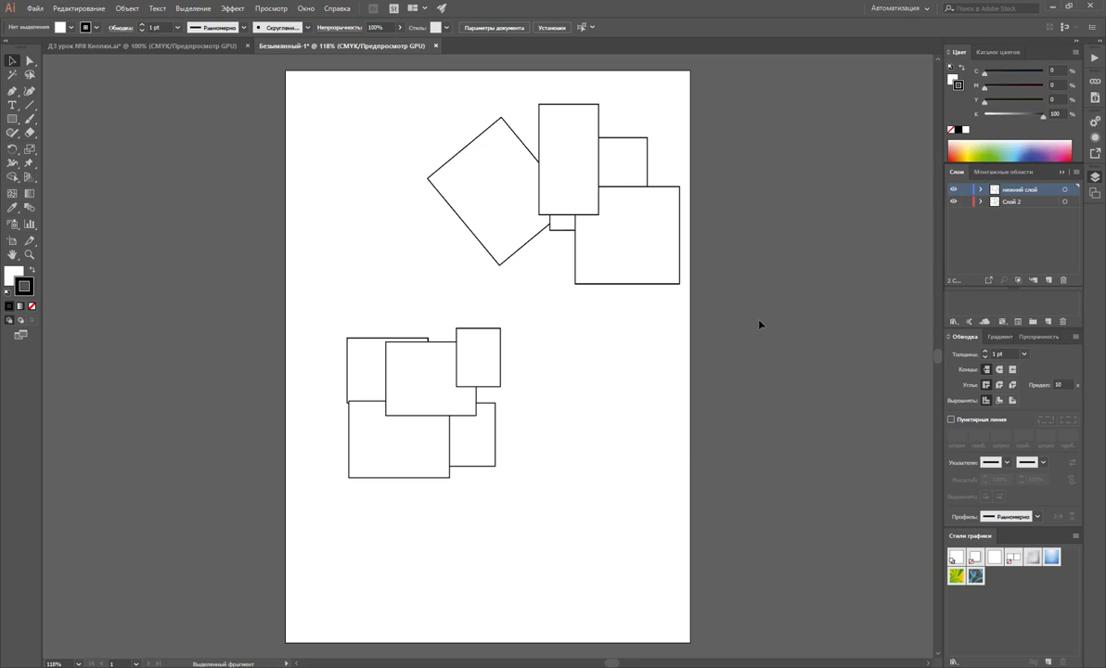
Delete all the rectangles and type the word FASHION near the upper left.
{"action": "left_click_drag", "start_coordinate": [295, 108], "coordinate": [737, 540]}
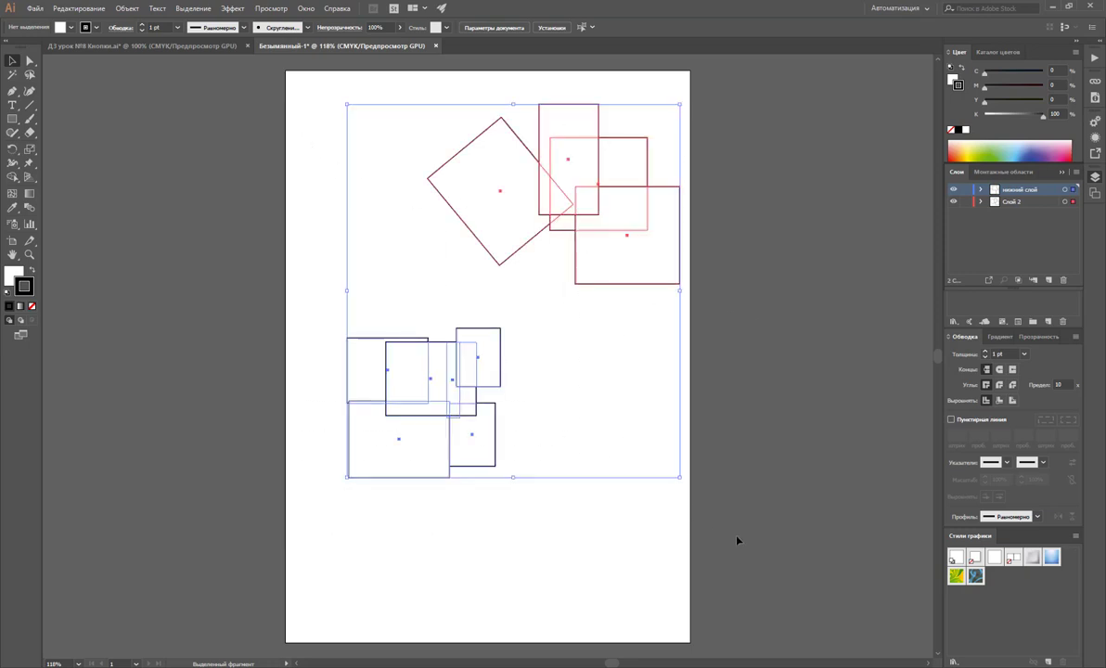
{"action": "key", "text": "Delete"}
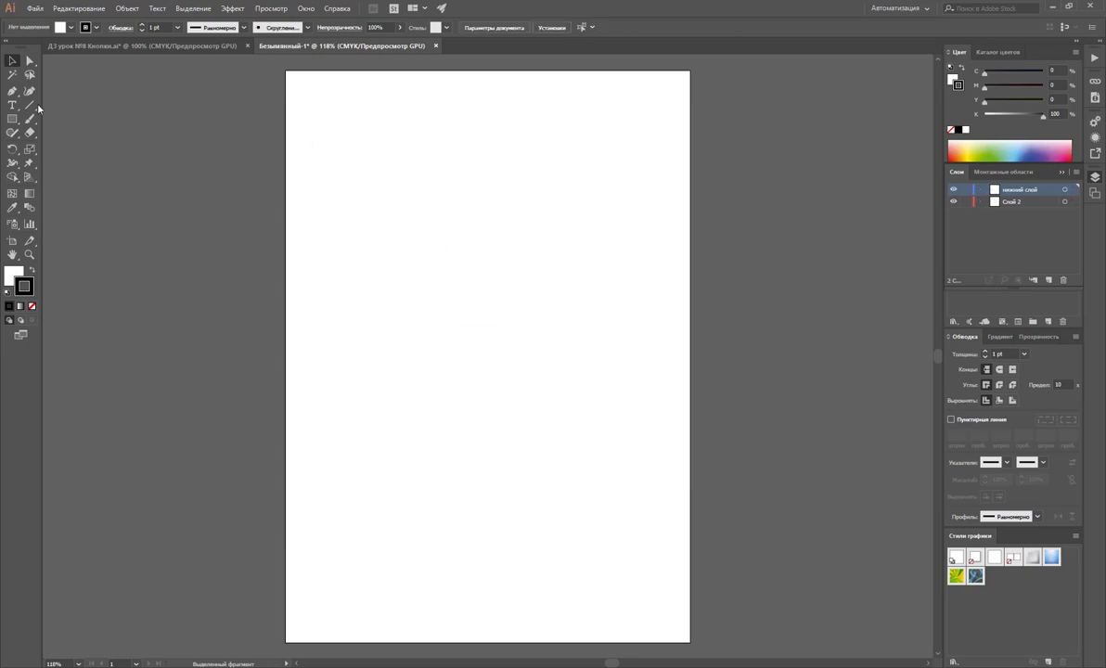
{"action": "left_click", "coordinate": [12, 105]}
{"action": "left_click", "coordinate": [365, 202]}
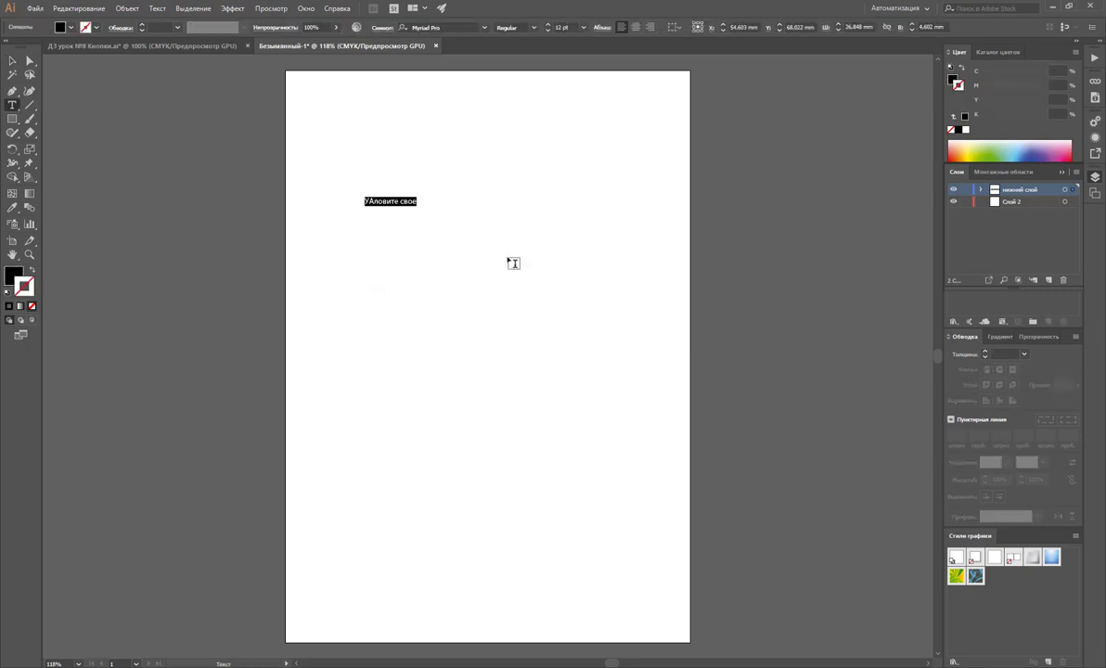
{"action": "key", "text": "BackSpace"}
{"action": "type", "text": "FA"}
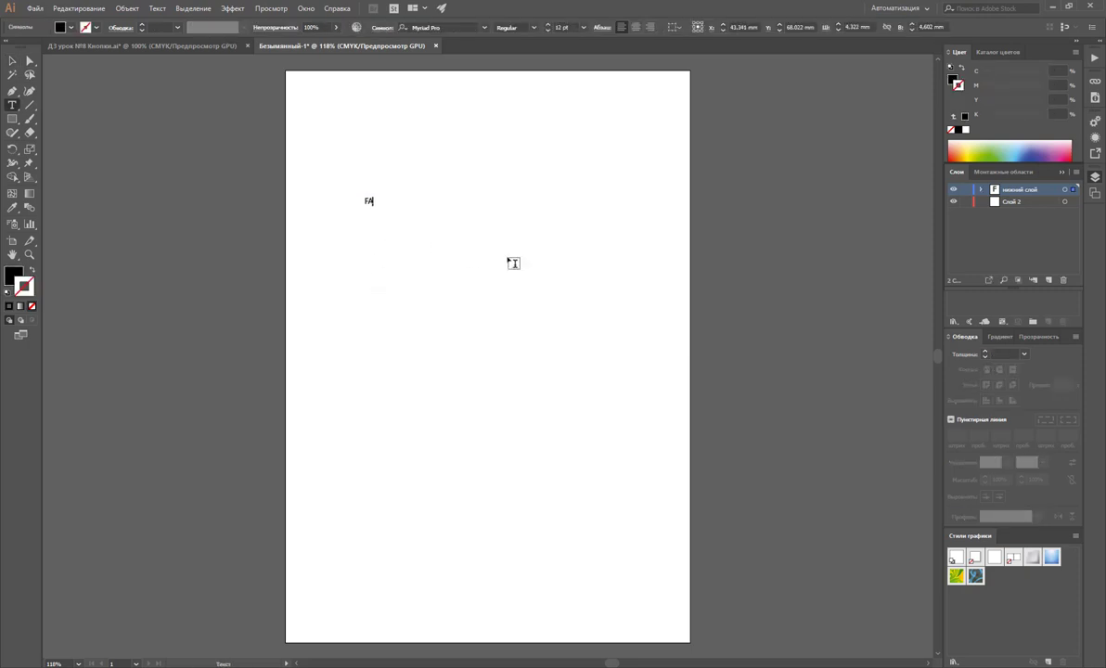
{"action": "type", "text": "SHION"}
{"action": "left_click", "coordinate": [12, 60]}
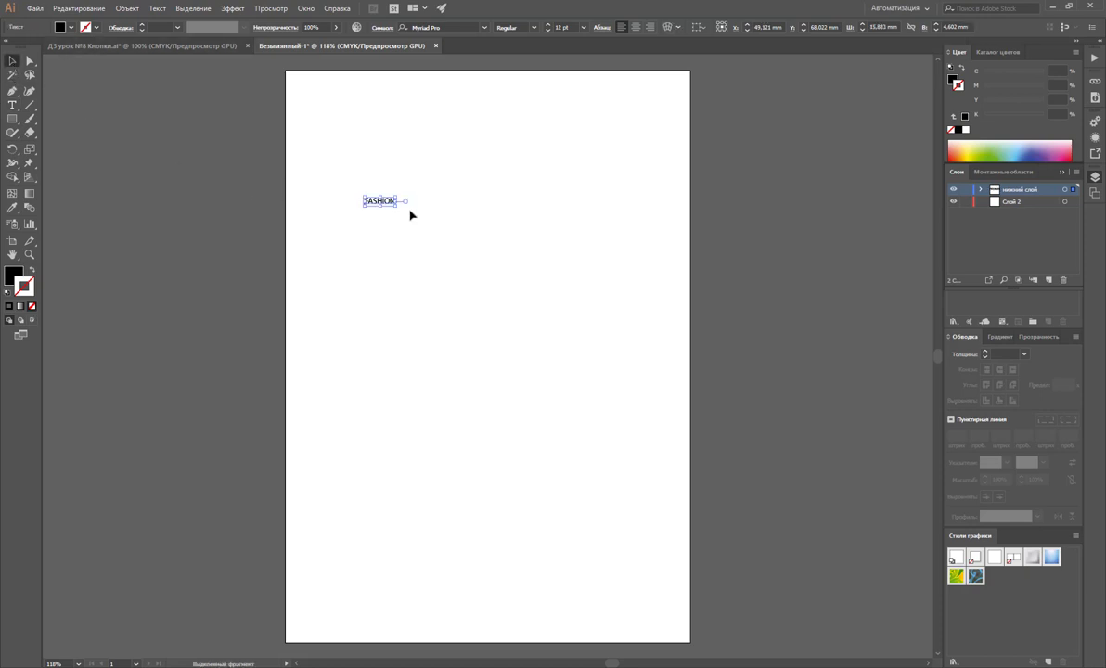
Enlarge FASHION to a 91.93 pt black heading with no stroke.
{"action": "left_click_drag", "start_coordinate": [396, 206], "coordinate": [601, 399]}
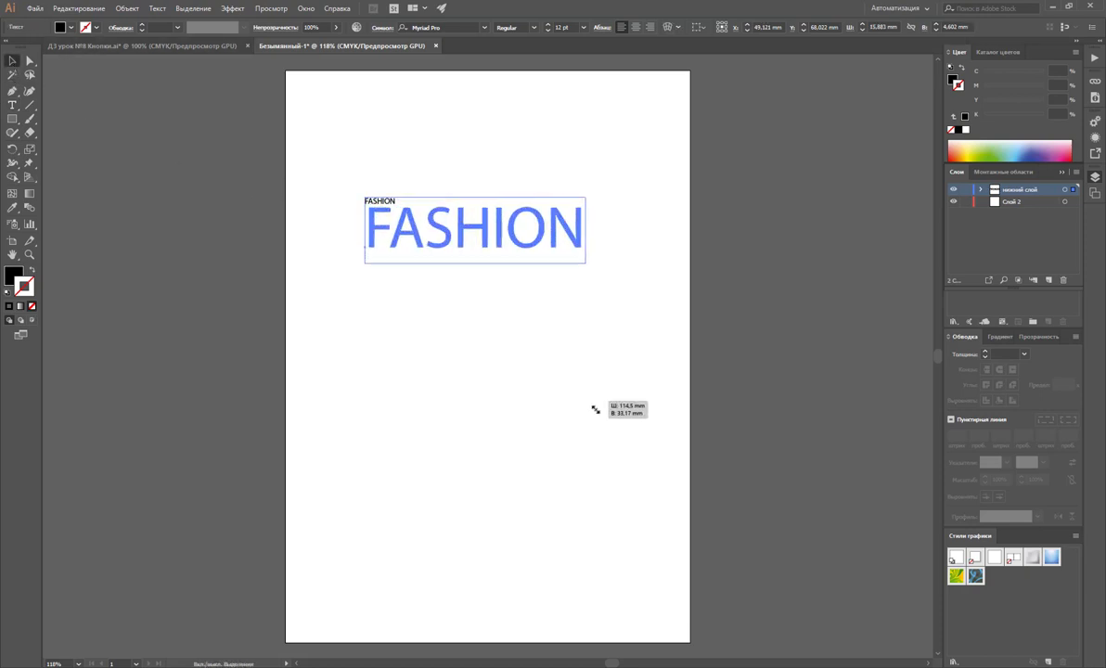
{"action": "left_click", "coordinate": [467, 366]}
{"action": "left_click", "coordinate": [469, 246]}
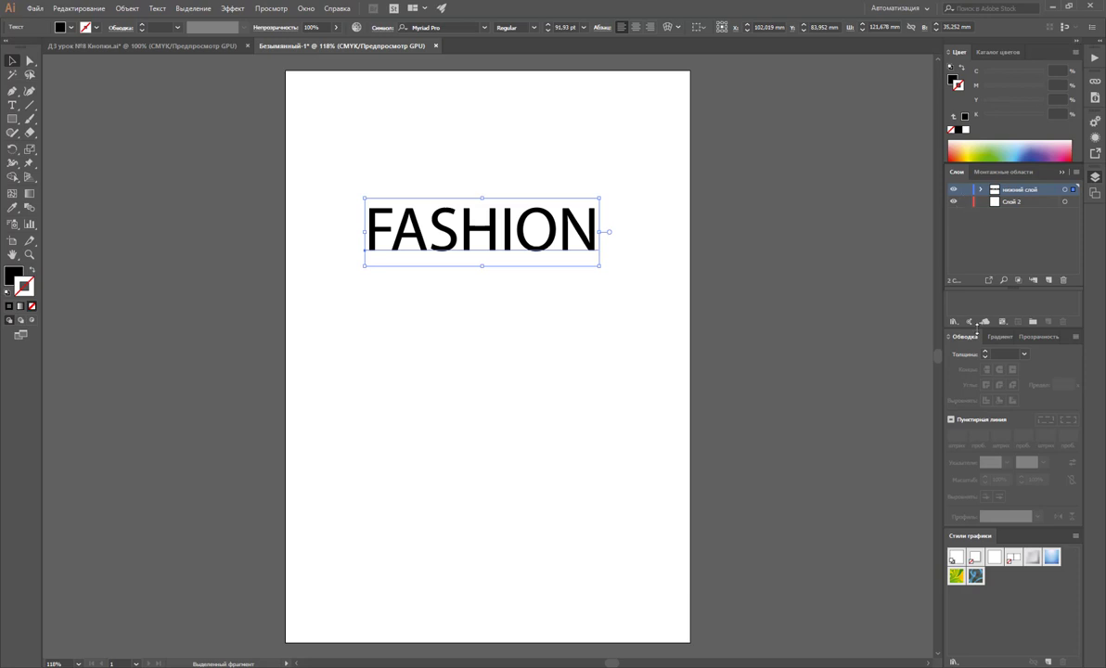
{"action": "left_click", "coordinate": [1062, 173]}
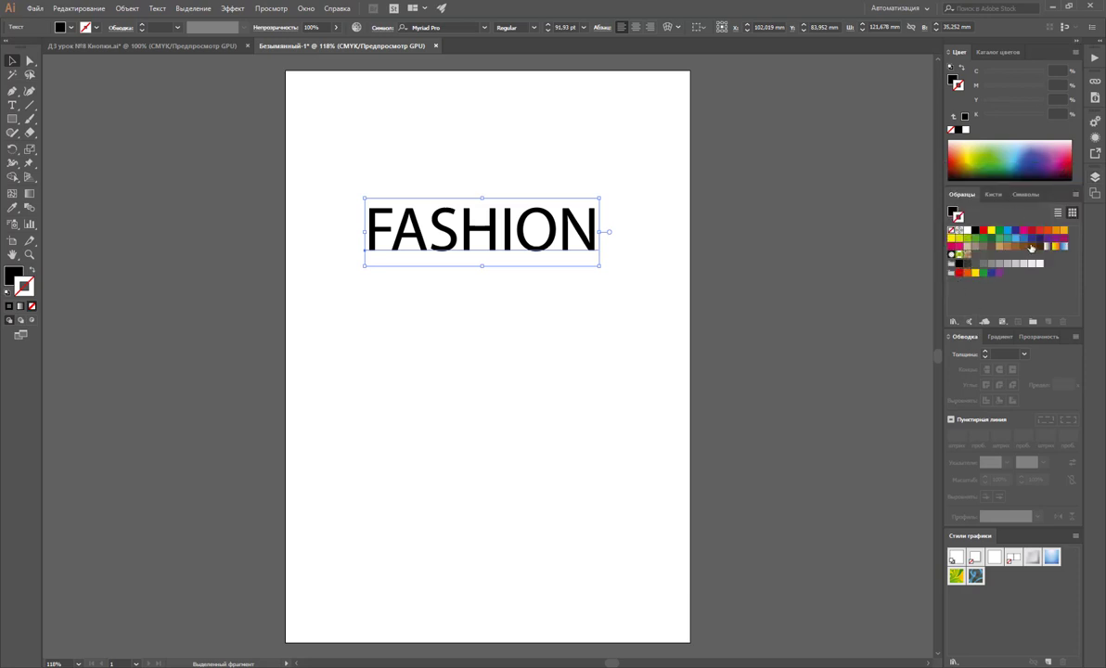
{"action": "left_click", "coordinate": [1048, 246]}
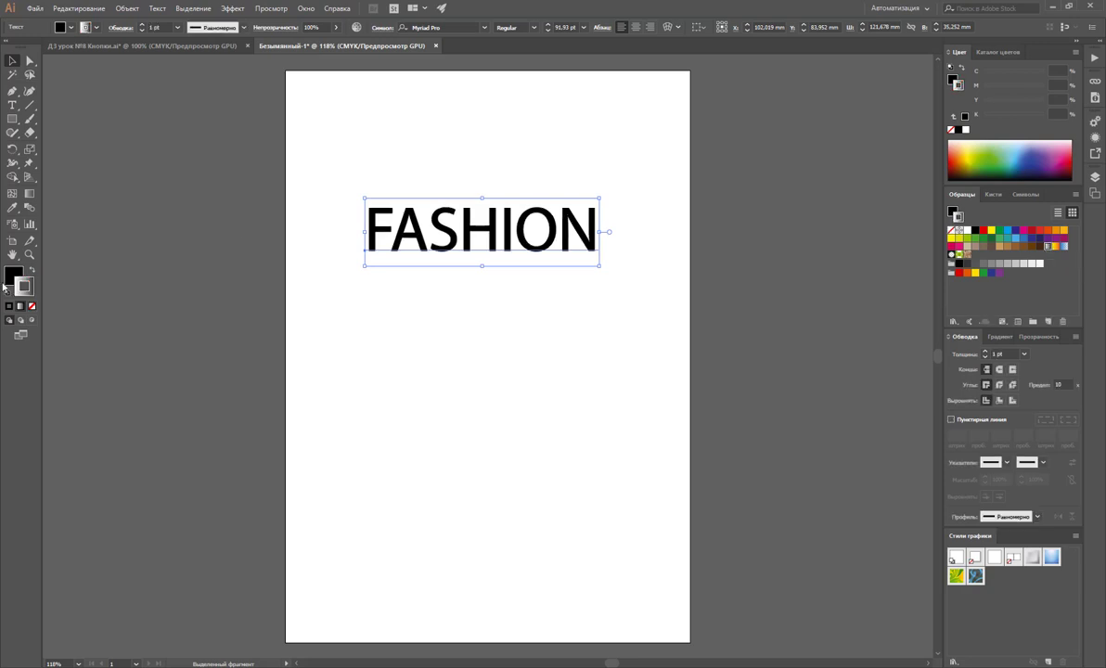
{"action": "left_click", "coordinate": [32, 268]}
{"action": "left_click", "coordinate": [33, 305]}
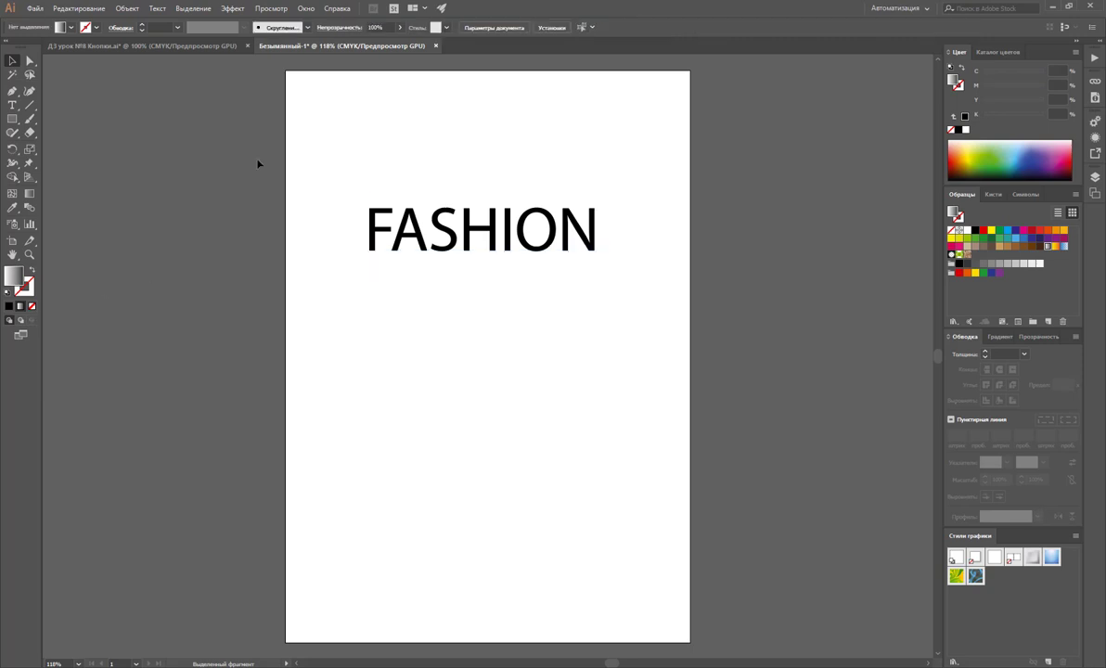
{"action": "left_click_drag", "start_coordinate": [267, 139], "coordinate": [640, 385]}
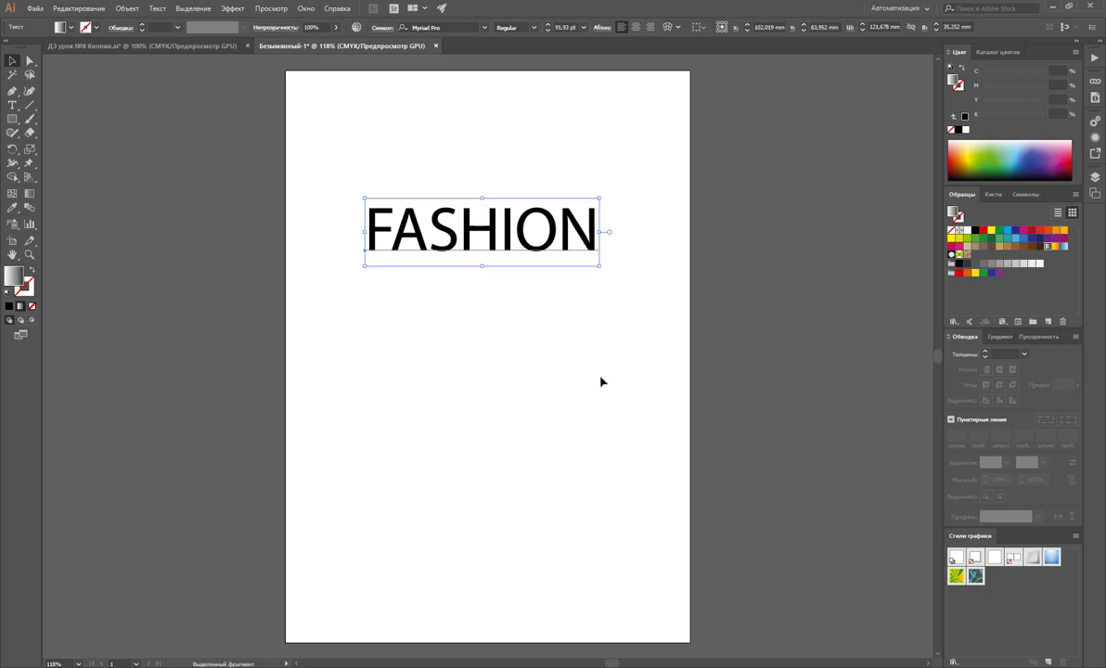
Convert the FASHION heading to outlines and fill the letters with the white-to-black gradient swatch.
{"action": "right_click", "coordinate": [470, 252]}
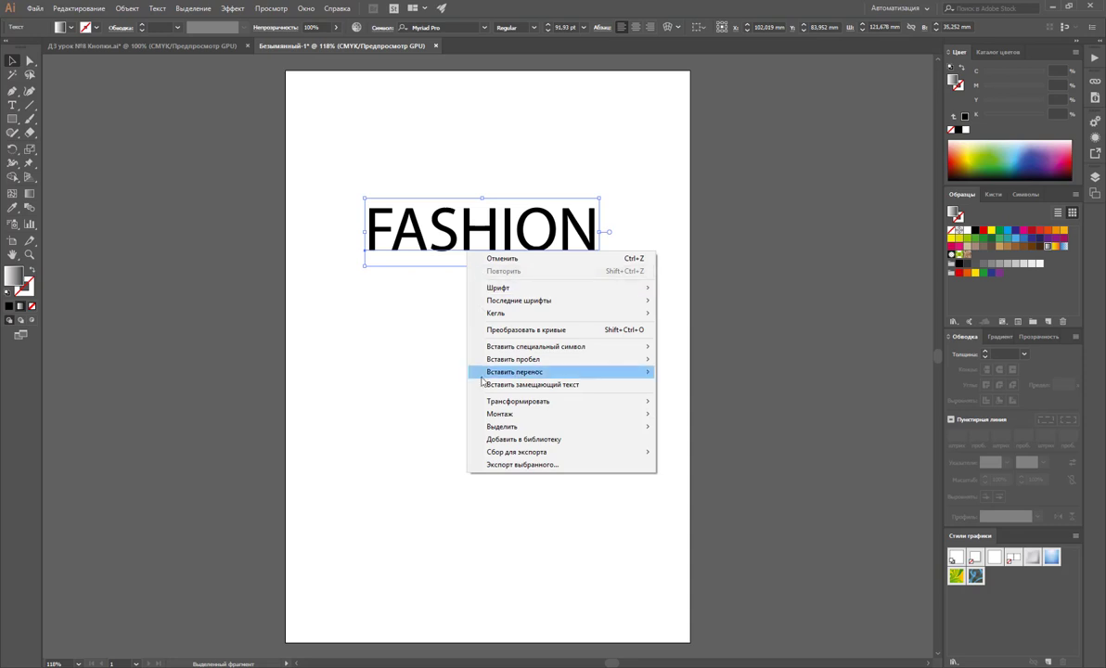
{"action": "left_click", "coordinate": [505, 329]}
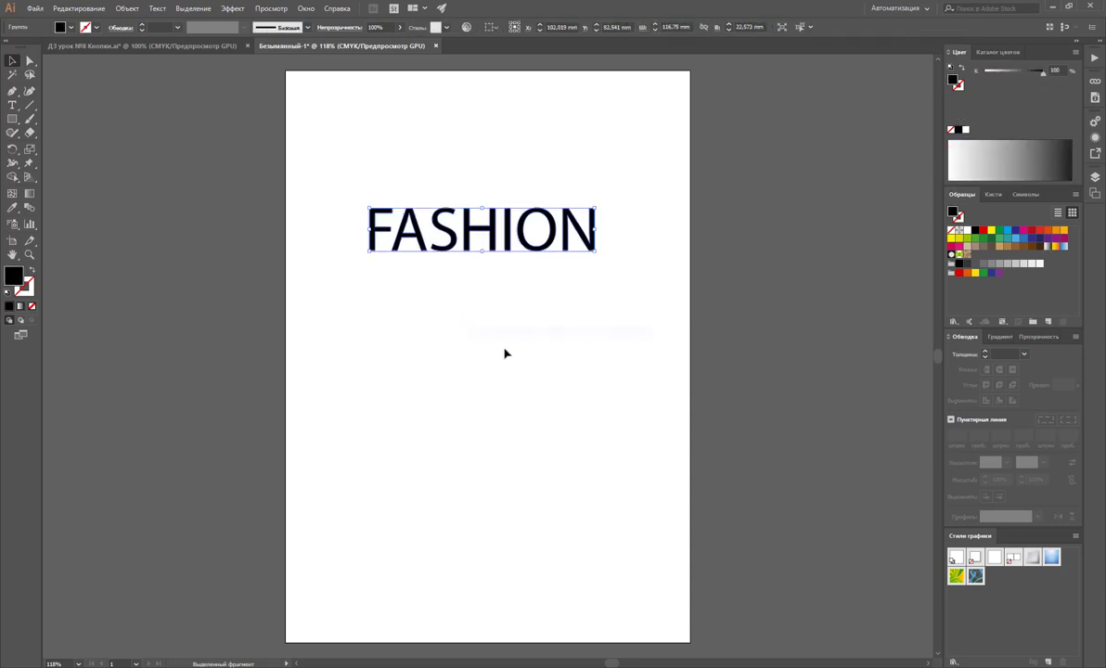
{"action": "left_click", "coordinate": [498, 352]}
{"action": "left_click", "coordinate": [425, 245]}
{"action": "left_click", "coordinate": [1047, 247]}
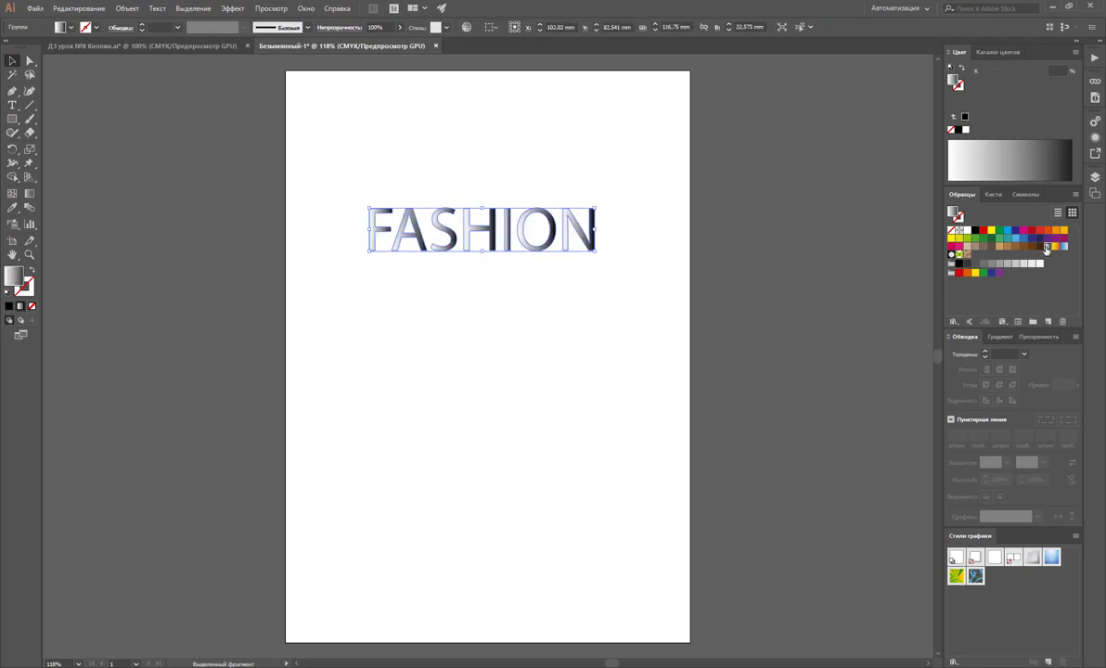
{"action": "left_click", "coordinate": [634, 358]}
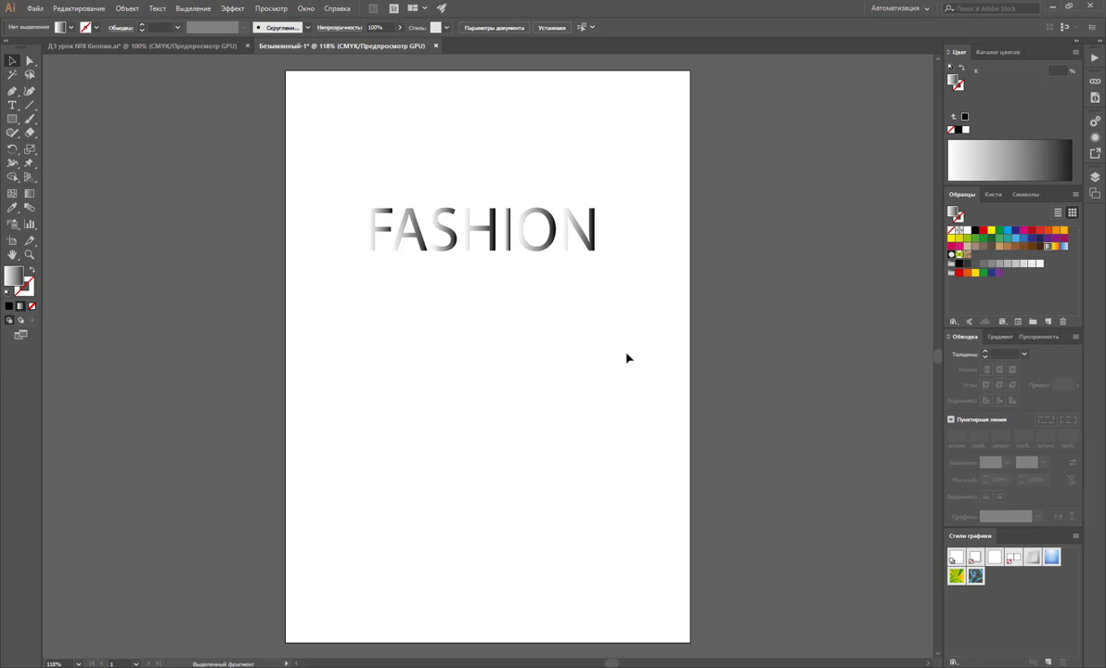
{"action": "left_click_drag", "start_coordinate": [660, 357], "coordinate": [339, 178]}
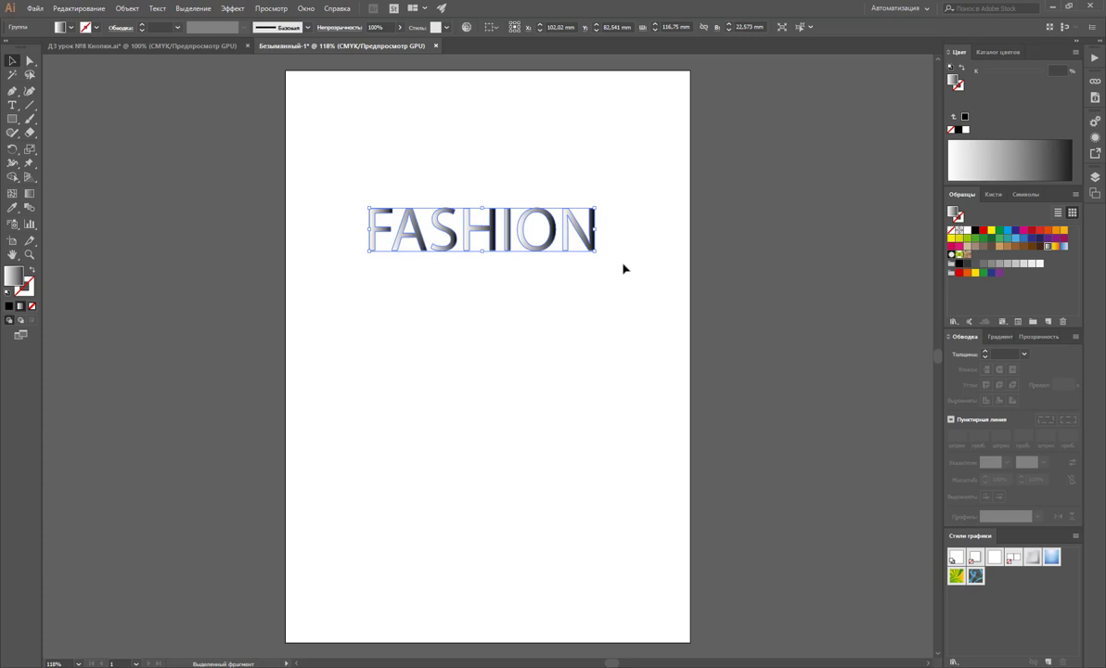
Ungroup FASHION and drag the N, O, I and H apart around an enlarged S.
{"action": "right_click", "coordinate": [581, 225]}
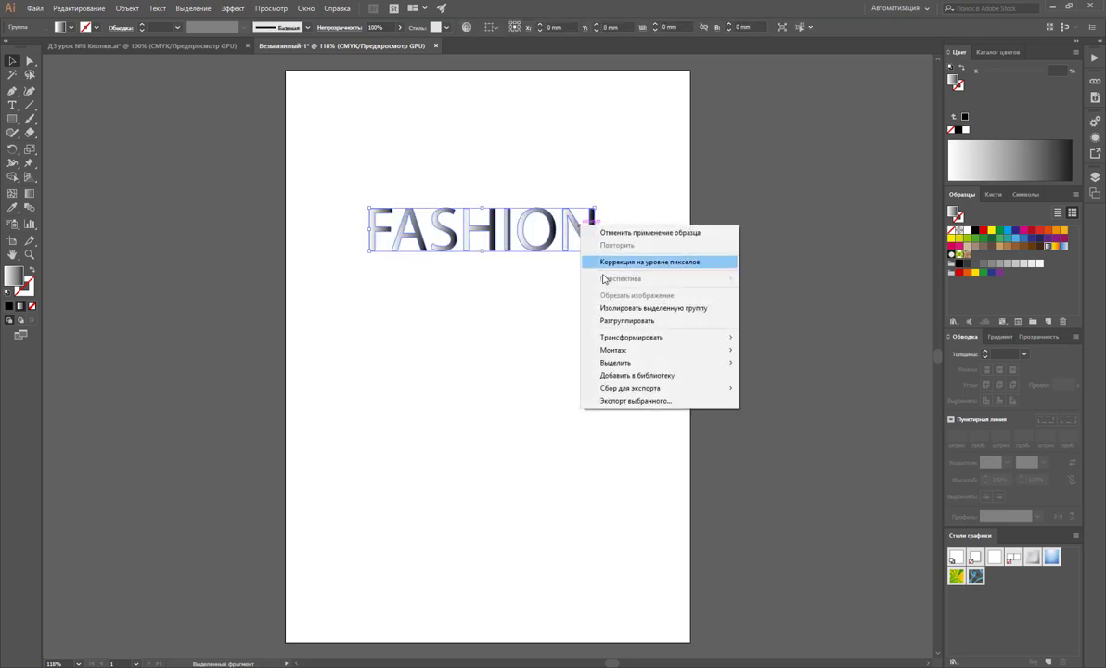
{"action": "left_click", "coordinate": [627, 320]}
{"action": "left_click", "coordinate": [558, 298]}
{"action": "left_click_drag", "start_coordinate": [599, 239], "coordinate": [623, 148]}
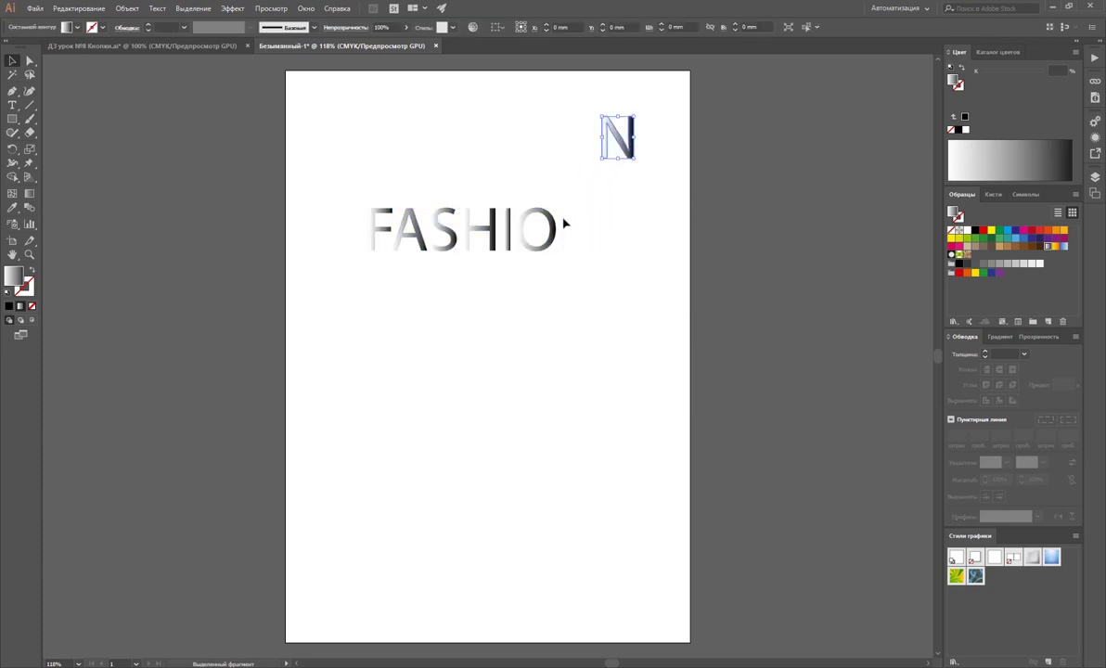
{"action": "left_click_drag", "start_coordinate": [557, 227], "coordinate": [603, 314]}
{"action": "mouse_move", "coordinate": [508, 230]}
{"action": "left_mouse_down"}
{"action": "mouse_move", "coordinate": [537, 148]}
{"action": "mouse_move", "coordinate": [498, 111]}
{"action": "left_mouse_up"}
{"action": "left_click_drag", "start_coordinate": [433, 232], "coordinate": [526, 395]}
{"action": "left_click", "coordinate": [554, 448]}
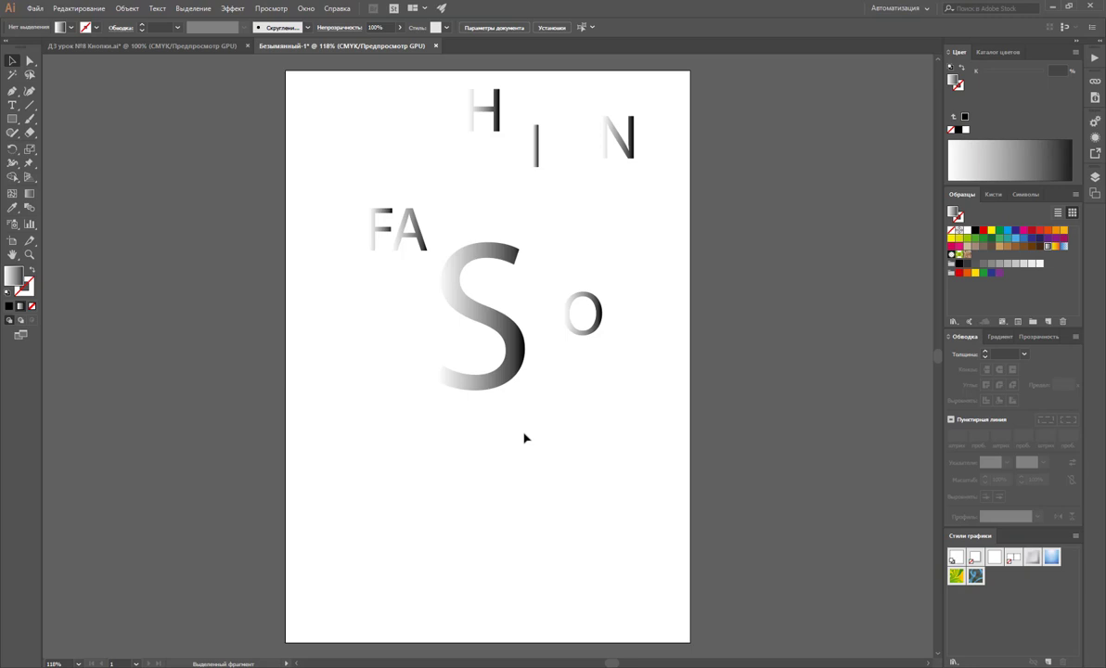
Move H, I and N down beside FA and place the O next to the I.
{"action": "left_click_drag", "start_coordinate": [681, 111], "coordinate": [471, 172]}
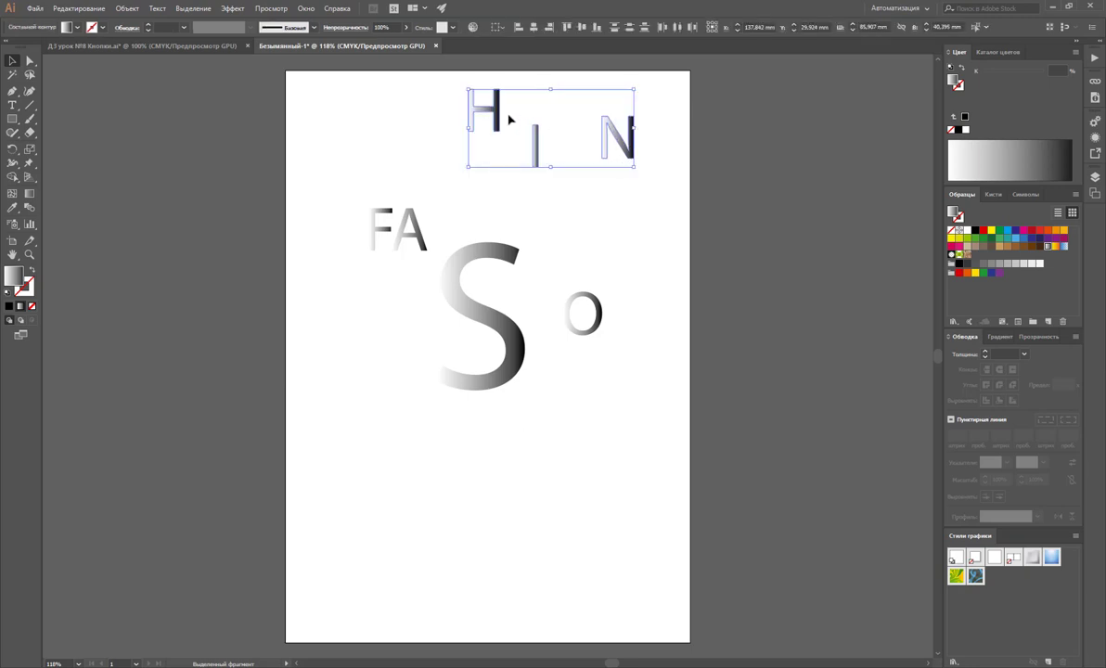
{"action": "left_click_drag", "start_coordinate": [505, 111], "coordinate": [464, 239]}
{"action": "left_click_drag", "start_coordinate": [580, 255], "coordinate": [535, 234]}
{"action": "left_click_drag", "start_coordinate": [603, 314], "coordinate": [567, 277]}
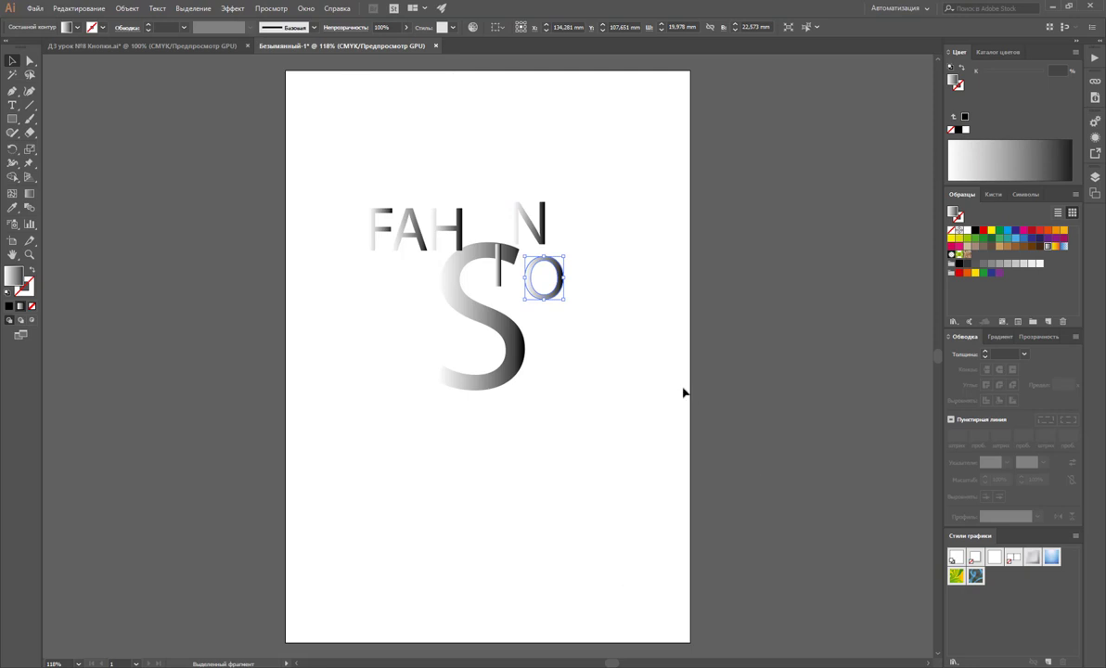
Drag the gradient S's lower end anchor up-left into a long tail with Direct Selection.
{"action": "left_click", "coordinate": [496, 377]}
{"action": "left_click", "coordinate": [34, 64]}
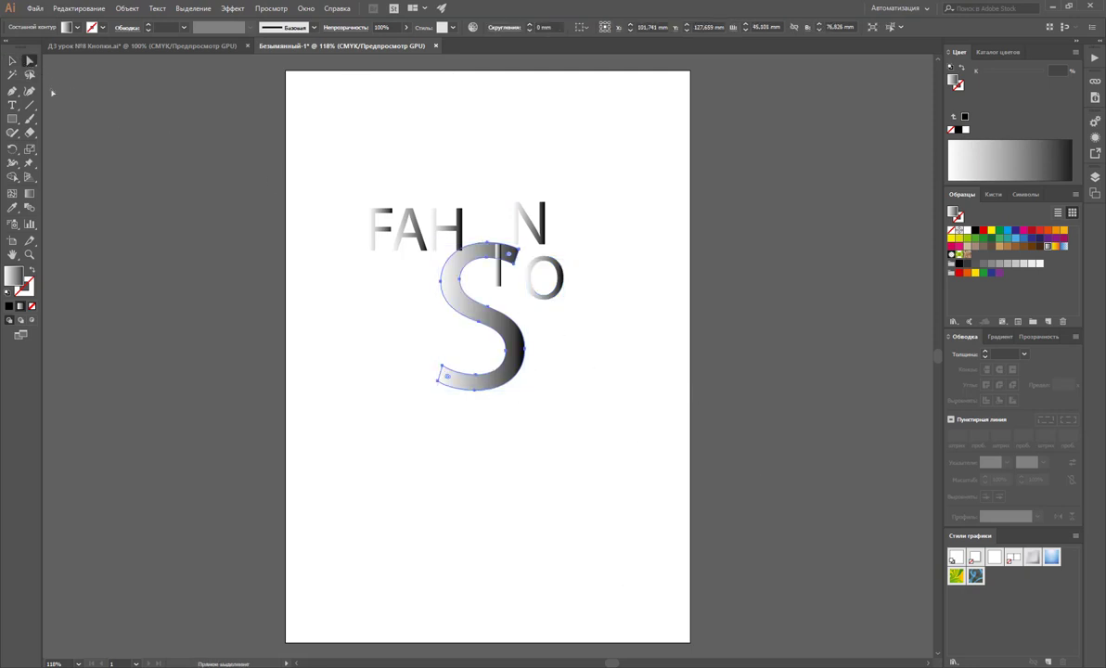
{"action": "left_click_drag", "start_coordinate": [445, 371], "coordinate": [399, 295]}
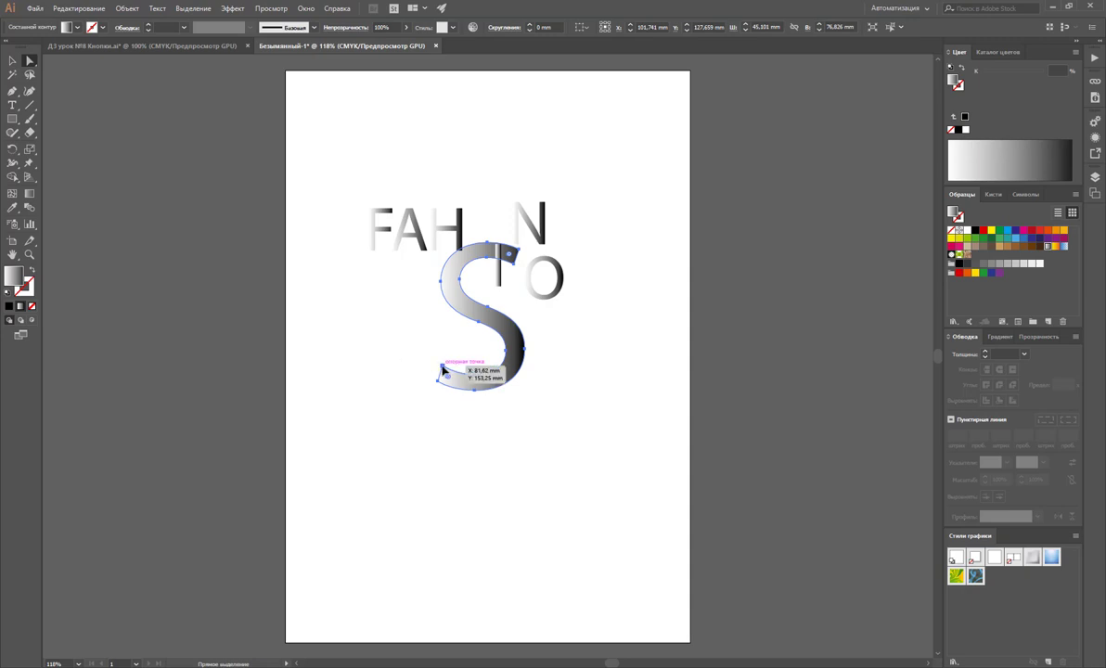
{"action": "left_click", "coordinate": [515, 431]}
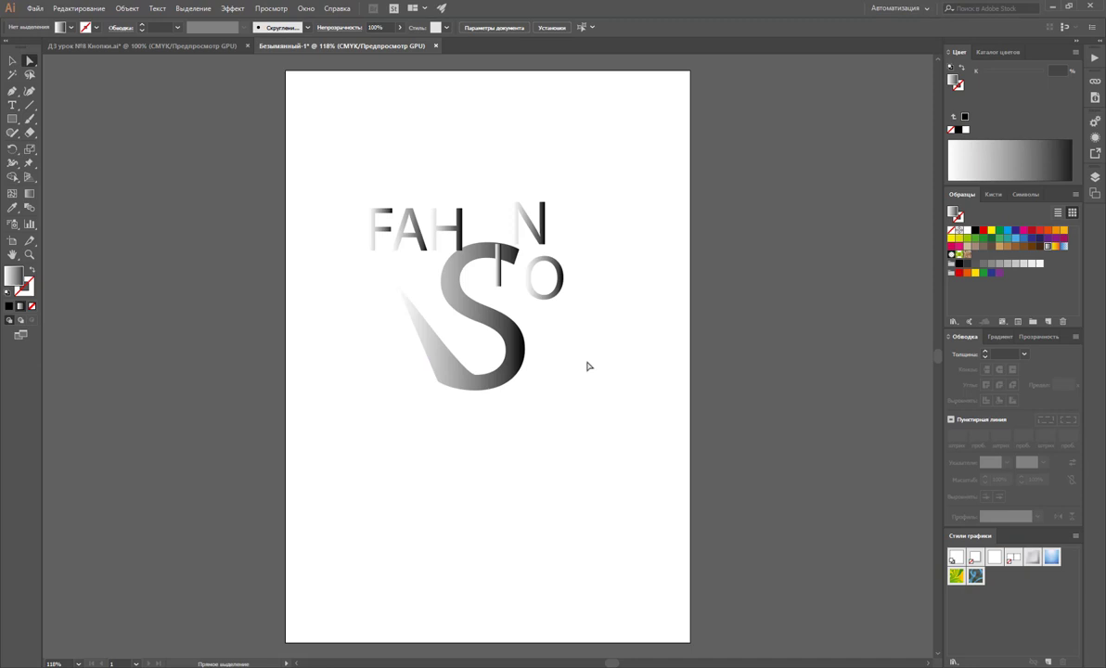
Marquee-select all the lettering and delete it, leaving the artboard empty.
{"action": "left_click", "coordinate": [12, 61]}
{"action": "left_click_drag", "start_coordinate": [330, 118], "coordinate": [555, 316]}
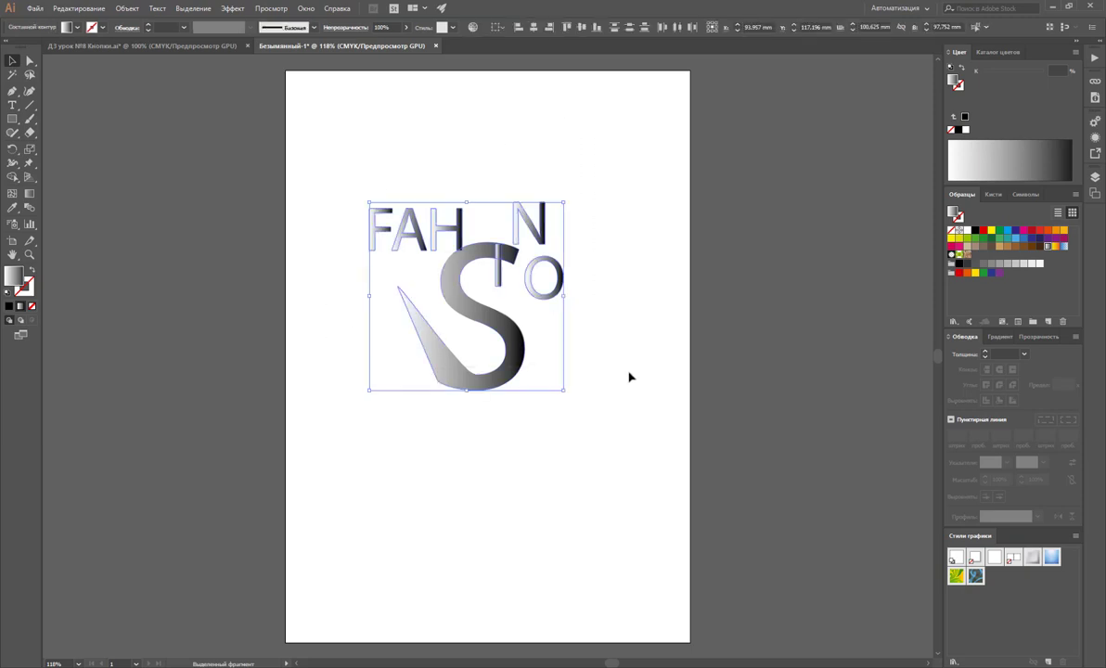
{"action": "key", "text": "Delete"}
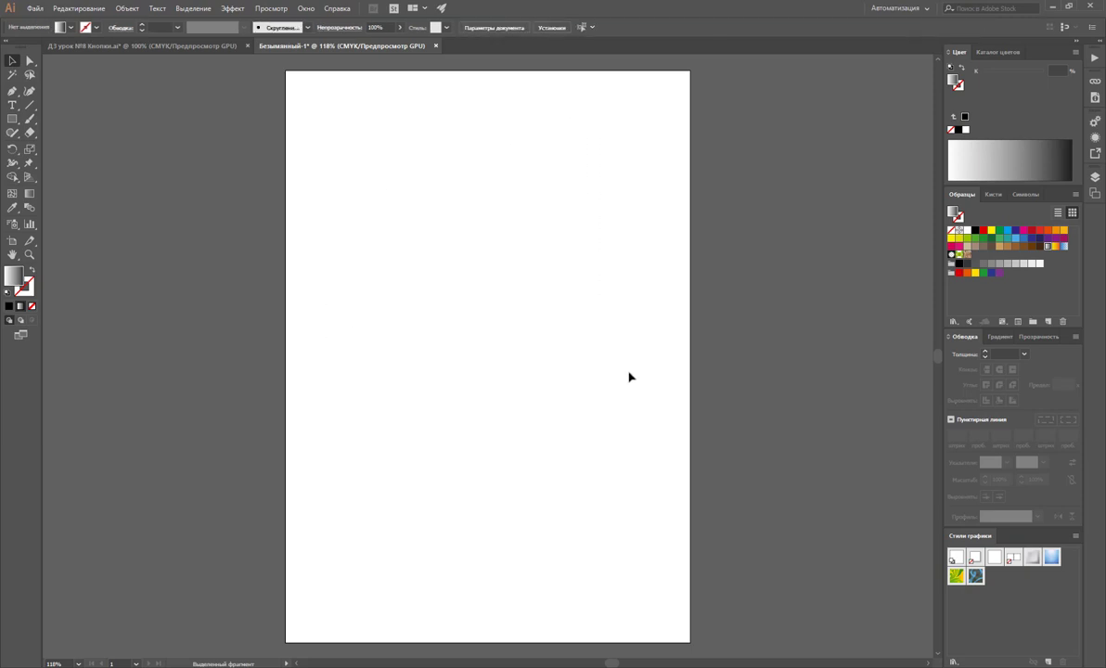
Switch to the browser's Pinterest templates board and scroll through its croquis figure pins.
{"action": "key", "text": "alt+Tab"}
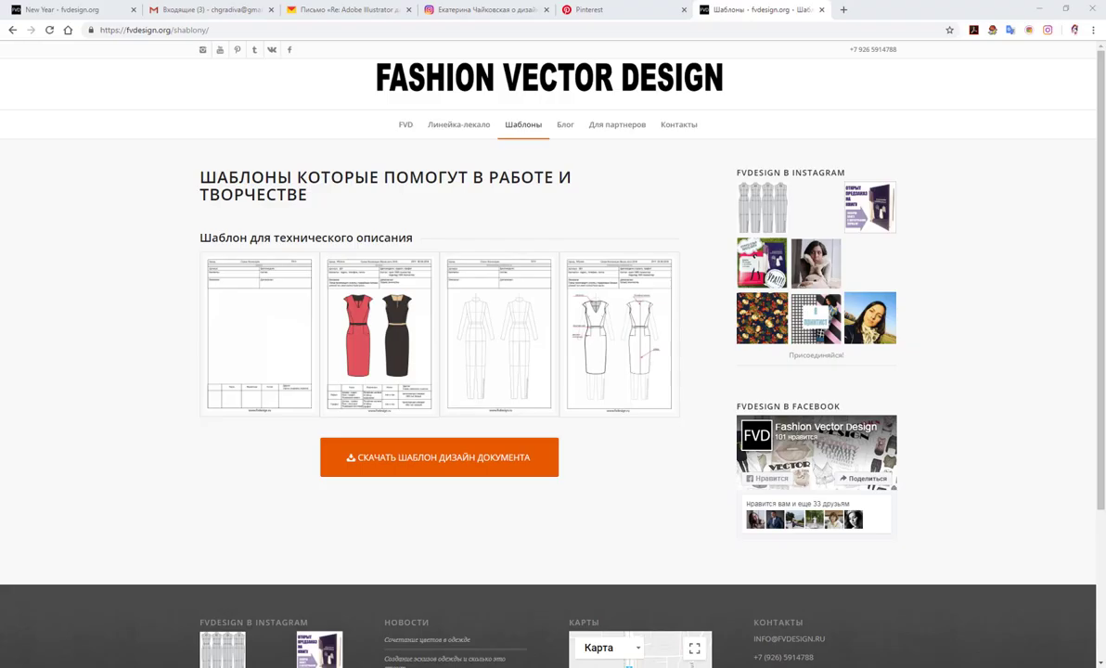
{"action": "left_click", "coordinate": [612, 16]}
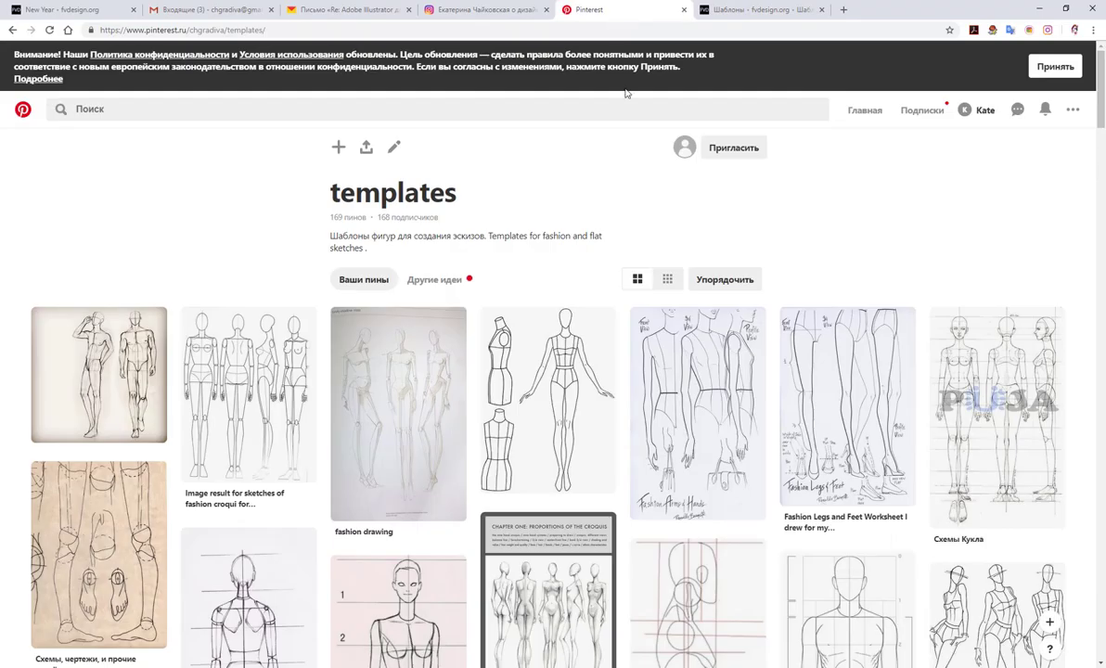
{"action": "scroll", "coordinate": [658, 158], "scroll_direction": "down", "scroll_amount": 2}
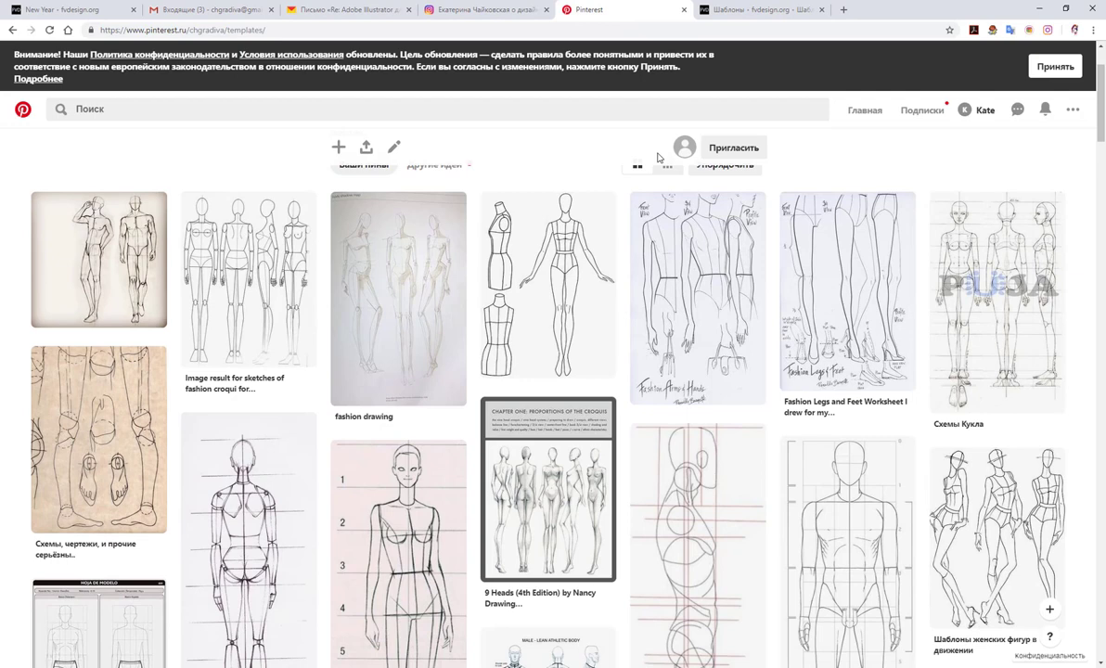
{"action": "scroll", "coordinate": [657, 158], "scroll_direction": "down", "scroll_amount": 5}
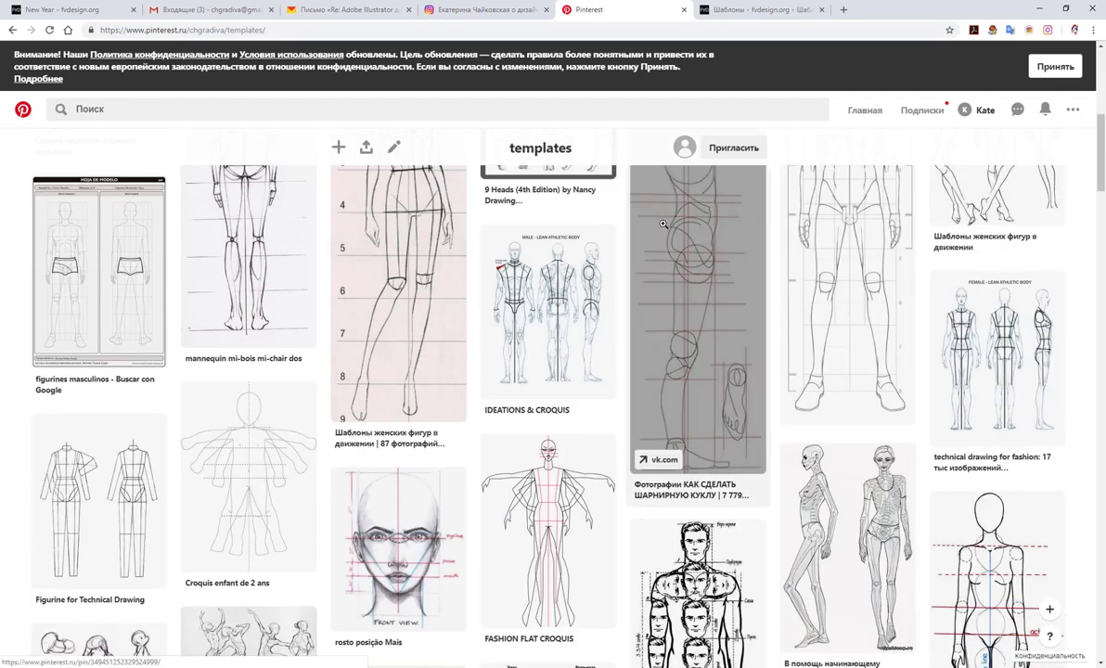
{"action": "mouse_move", "coordinate": [546, 311]}
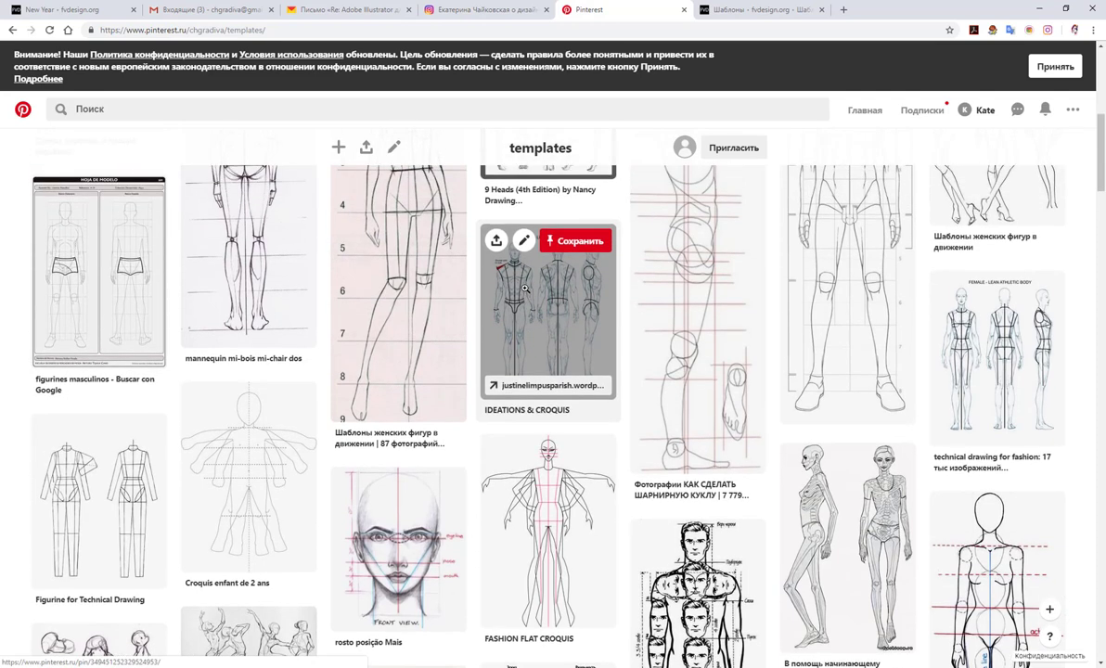
{"action": "scroll", "coordinate": [524, 289], "scroll_direction": "down", "scroll_amount": 2}
{"action": "scroll", "coordinate": [524, 289], "scroll_direction": "down", "scroll_amount": 5}
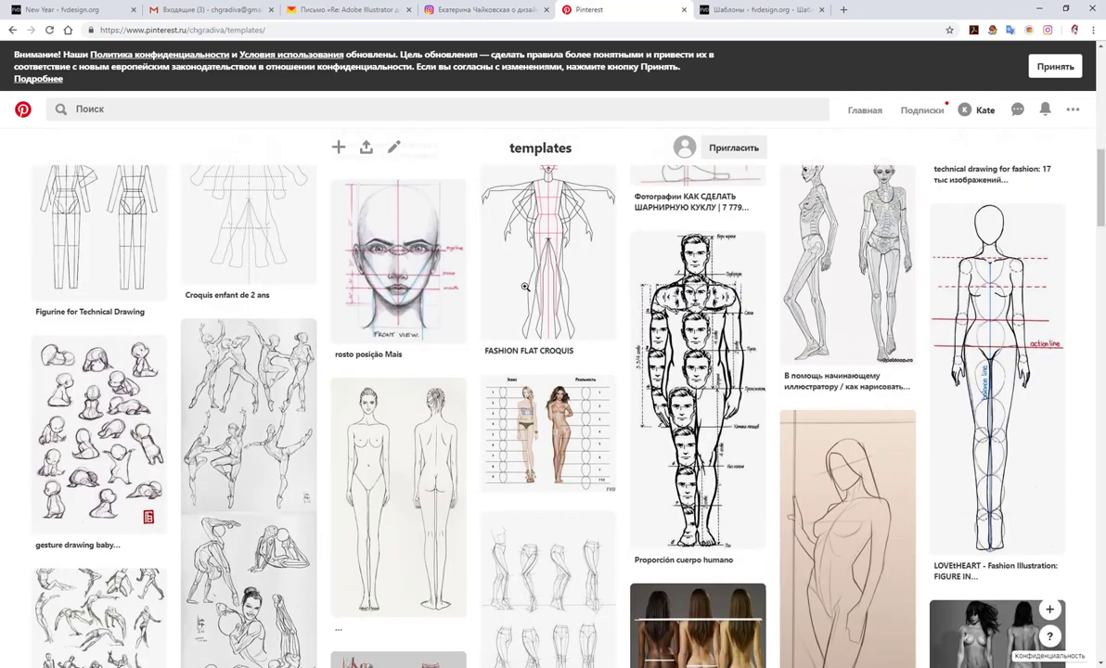
{"action": "scroll", "coordinate": [524, 289], "scroll_direction": "down", "scroll_amount": 3}
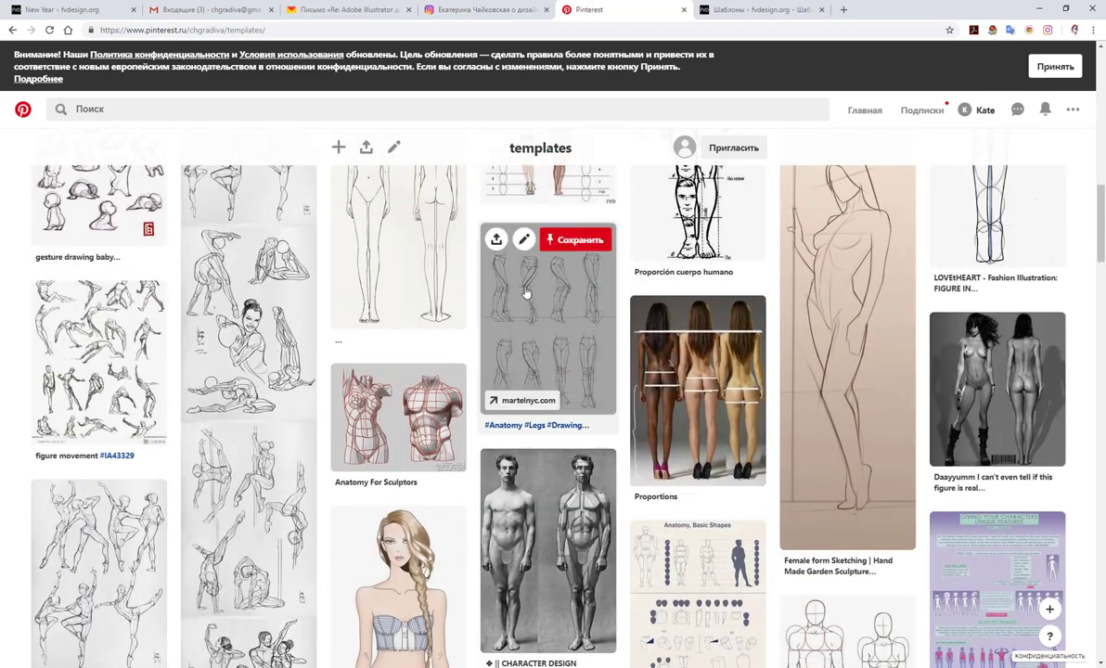
{"action": "scroll", "coordinate": [525, 283], "scroll_direction": "down", "scroll_amount": 4}
{"action": "scroll", "coordinate": [558, 260], "scroll_direction": "down", "scroll_amount": 3}
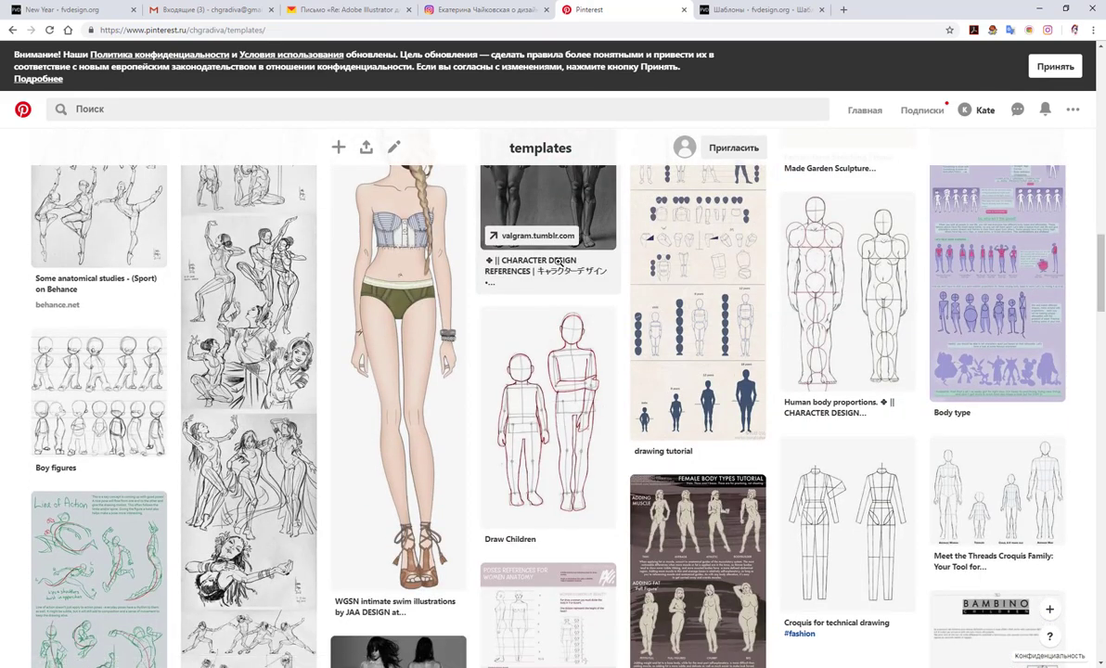
{"action": "scroll", "coordinate": [817, 176], "scroll_direction": "down", "scroll_amount": 1}
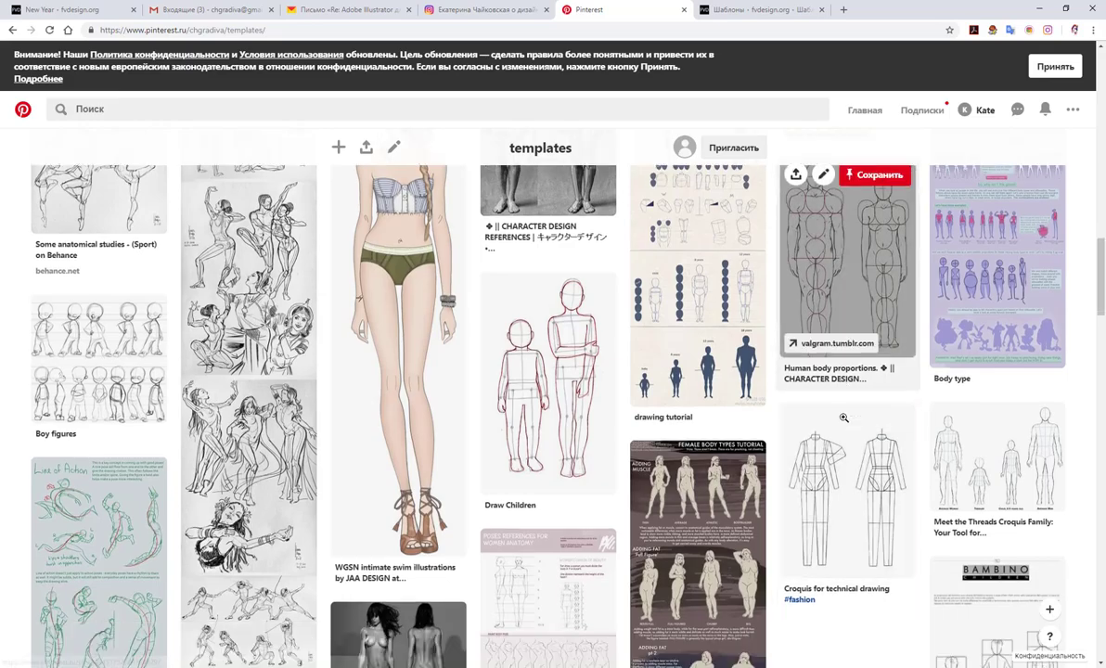
{"action": "scroll", "coordinate": [844, 419], "scroll_direction": "down", "scroll_amount": 5}
{"action": "scroll", "coordinate": [844, 419], "scroll_direction": "down", "scroll_amount": 4}
{"action": "scroll", "coordinate": [844, 419], "scroll_direction": "down", "scroll_amount": 1}
{"action": "scroll", "coordinate": [844, 419], "scroll_direction": "down", "scroll_amount": 5}
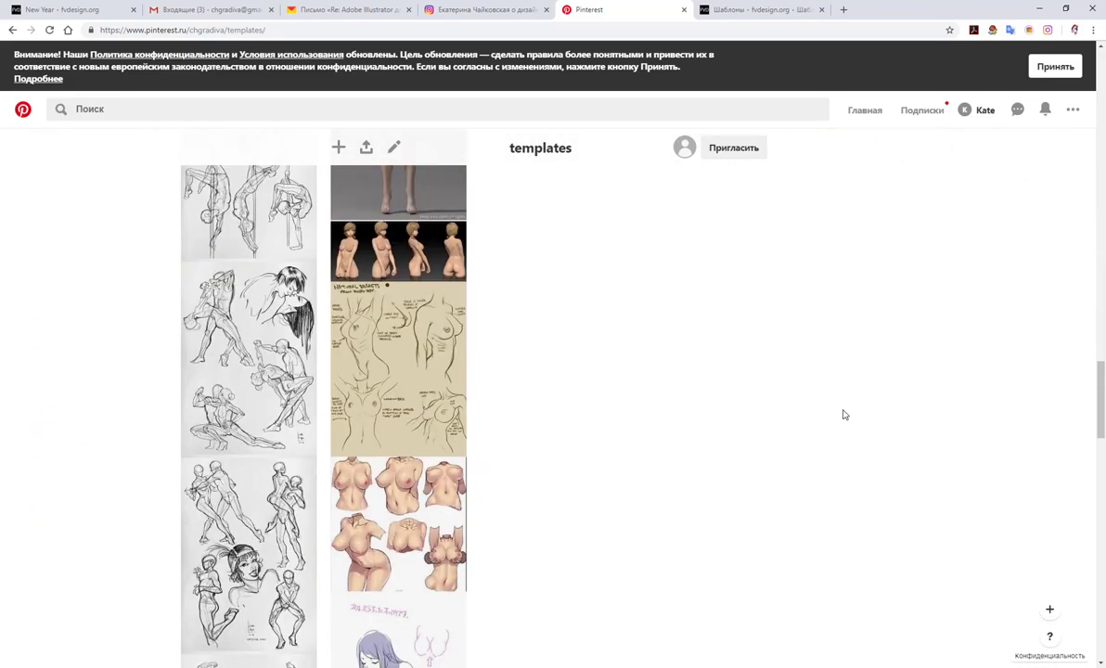
{"action": "scroll", "coordinate": [845, 419], "scroll_direction": "down", "scroll_amount": 3}
{"action": "scroll", "coordinate": [841, 406], "scroll_direction": "up", "scroll_amount": 5}
{"action": "scroll", "coordinate": [842, 406], "scroll_direction": "up", "scroll_amount": 5}
{"action": "scroll", "coordinate": [835, 427], "scroll_direction": "down", "scroll_amount": 4}
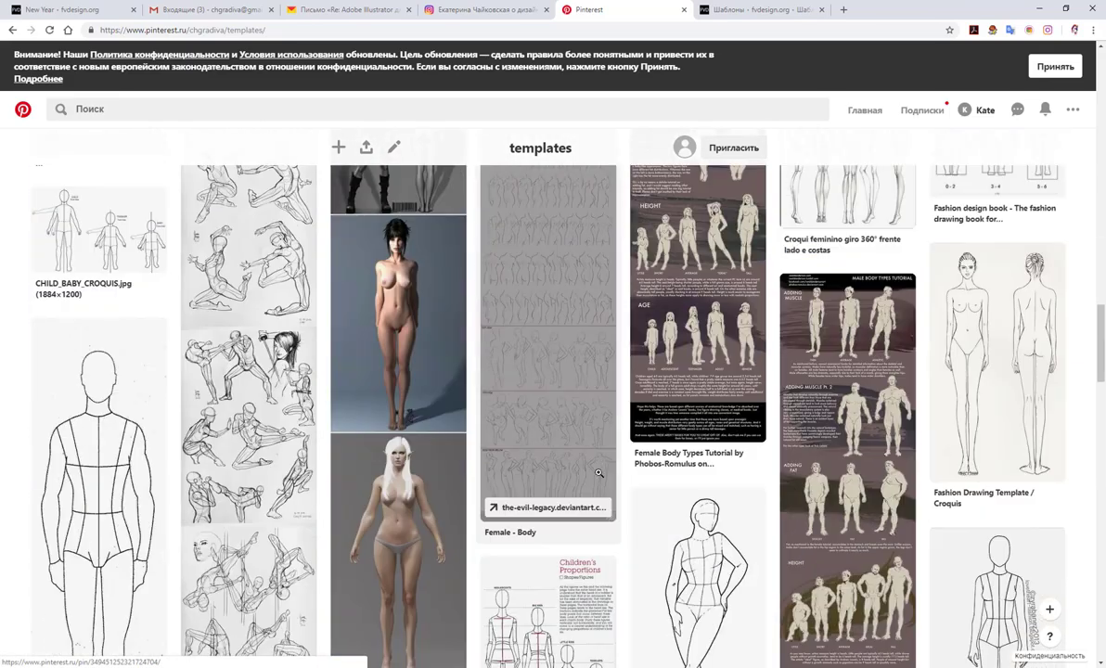
{"action": "scroll", "coordinate": [633, 460], "scroll_direction": "down", "scroll_amount": 2}
{"action": "scroll", "coordinate": [633, 461], "scroll_direction": "down", "scroll_amount": 2}
{"action": "mouse_move", "coordinate": [698, 552]}
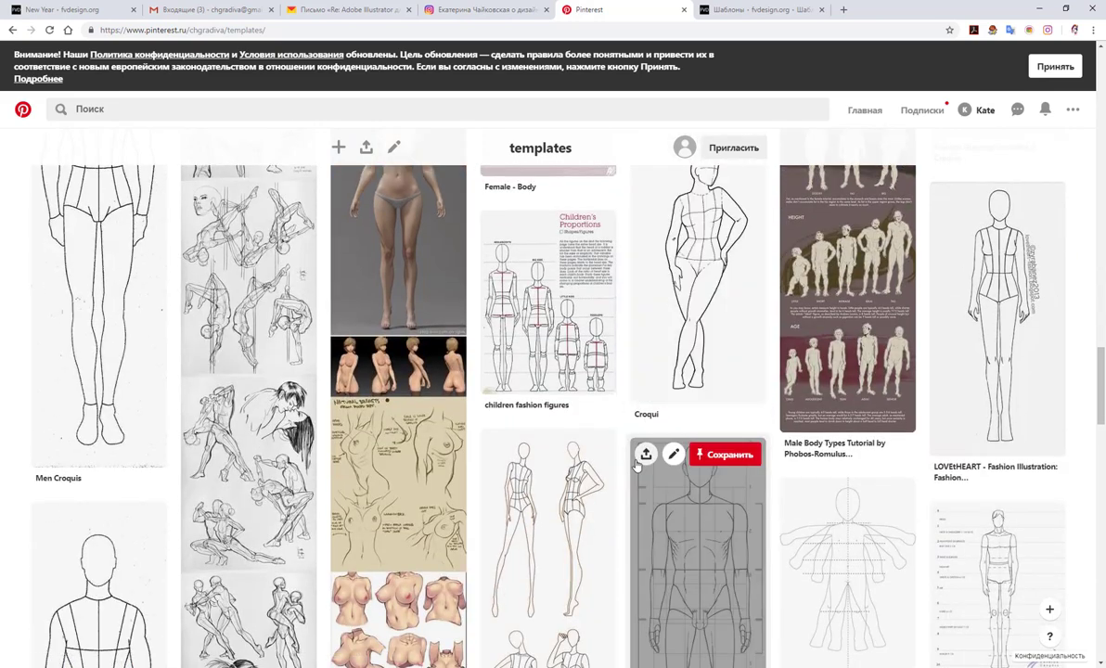
{"action": "scroll", "coordinate": [633, 460], "scroll_direction": "down", "scroll_amount": 2}
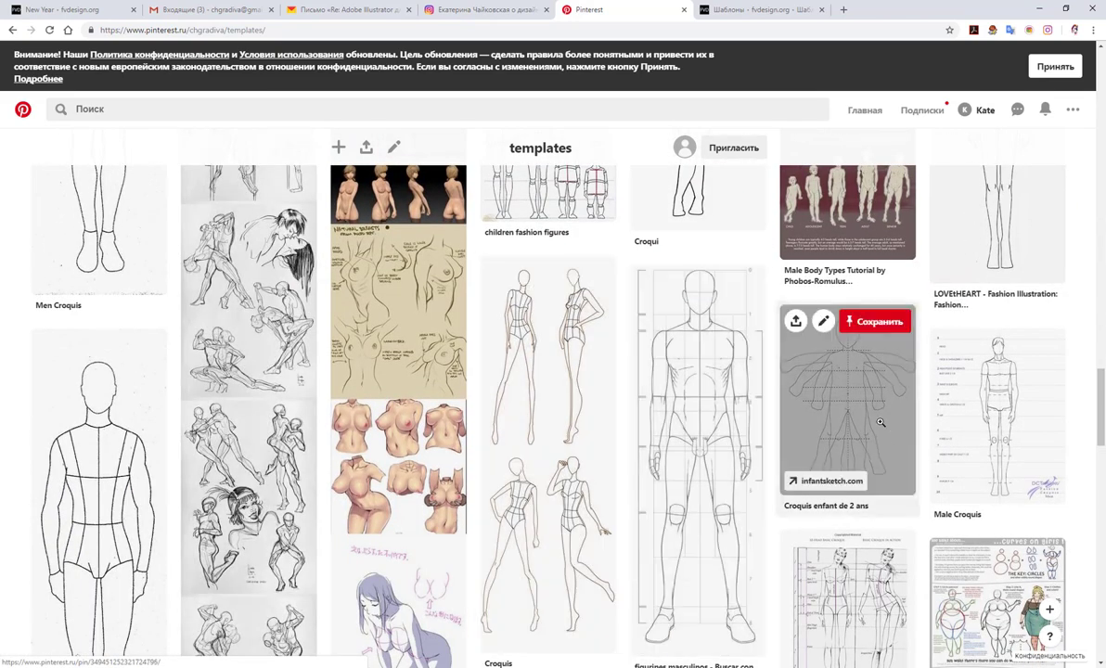
{"action": "mouse_move", "coordinate": [548, 547]}
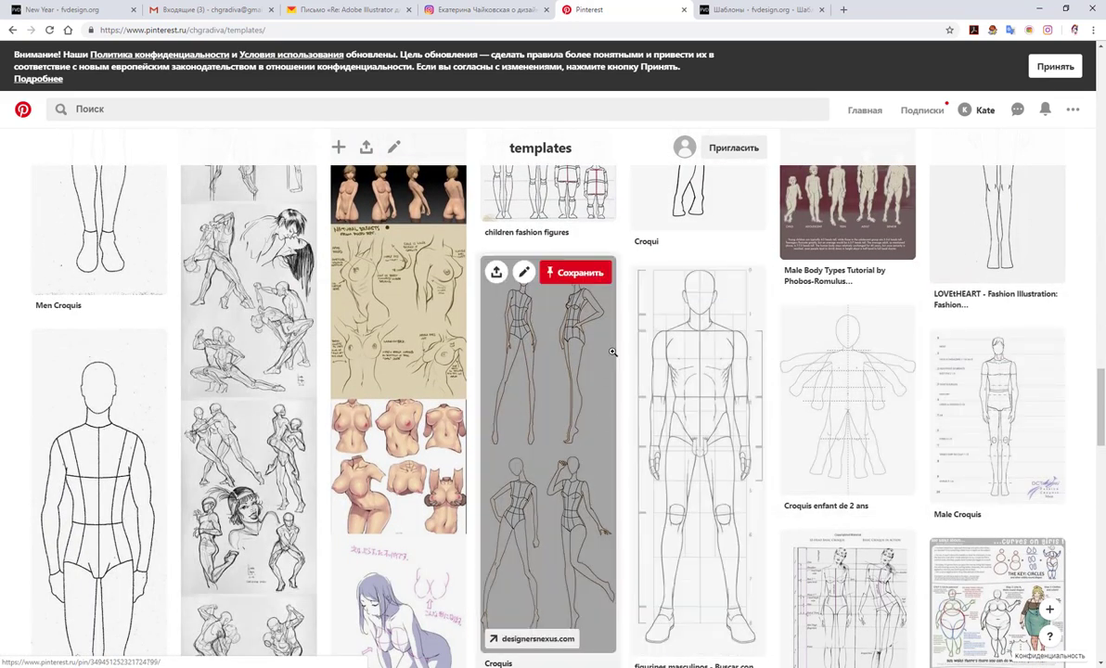
{"action": "scroll", "coordinate": [627, 281], "scroll_direction": "down", "scroll_amount": 1}
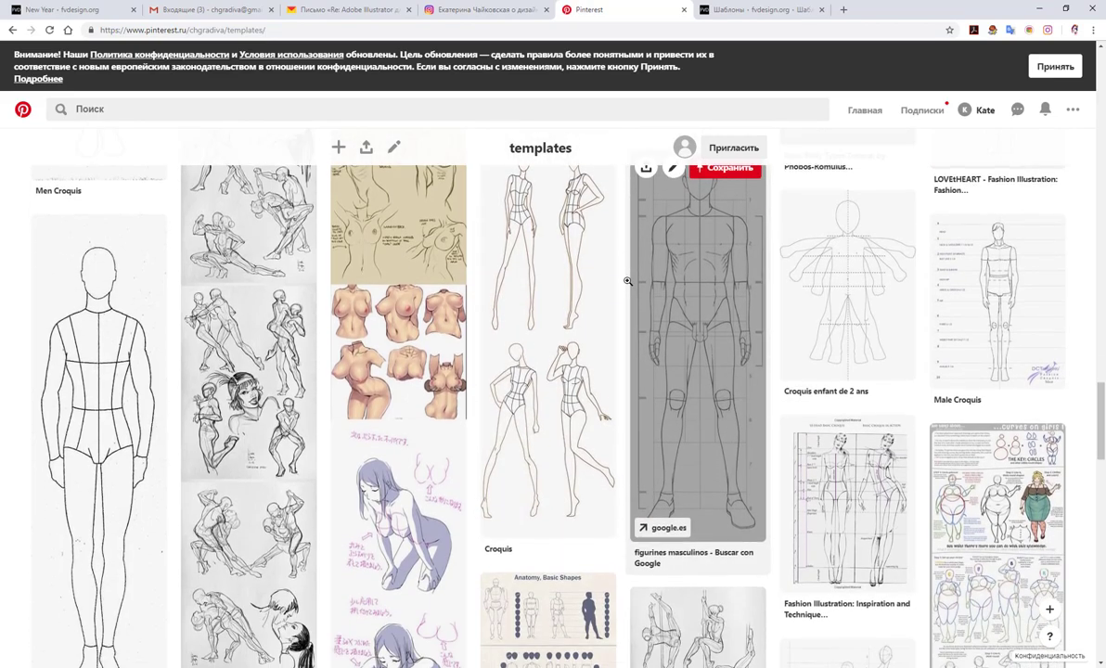
{"action": "scroll", "coordinate": [627, 281], "scroll_direction": "down", "scroll_amount": 2}
{"action": "scroll", "coordinate": [627, 281], "scroll_direction": "down", "scroll_amount": 2}
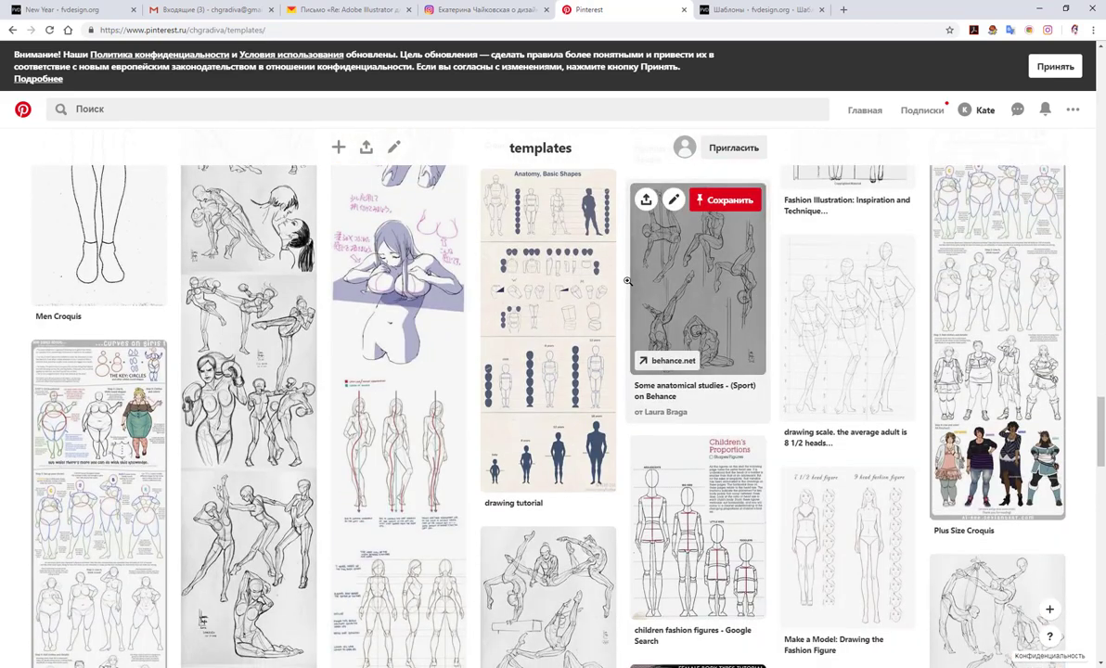
{"action": "scroll", "coordinate": [628, 281], "scroll_direction": "down", "scroll_amount": 3}
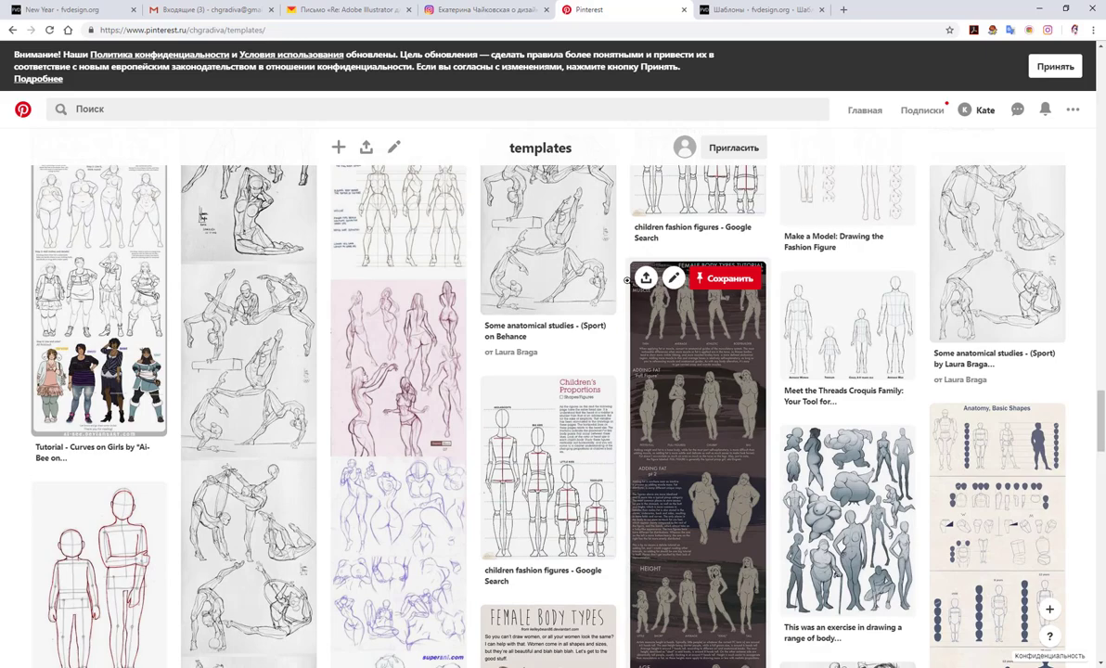
{"action": "scroll", "coordinate": [627, 281], "scroll_direction": "down", "scroll_amount": 2}
{"action": "scroll", "coordinate": [627, 282], "scroll_direction": "down", "scroll_amount": 1}
{"action": "scroll", "coordinate": [627, 281], "scroll_direction": "down", "scroll_amount": 3}
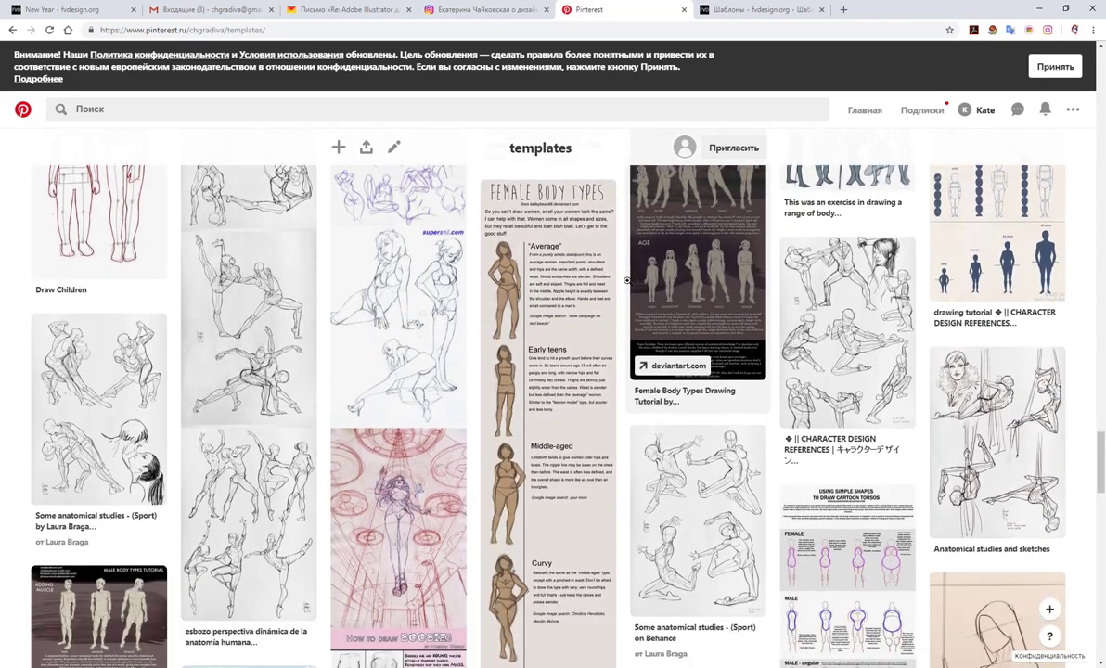
{"action": "scroll", "coordinate": [624, 303], "scroll_direction": "down", "scroll_amount": 1}
{"action": "scroll", "coordinate": [624, 303], "scroll_direction": "down", "scroll_amount": 2}
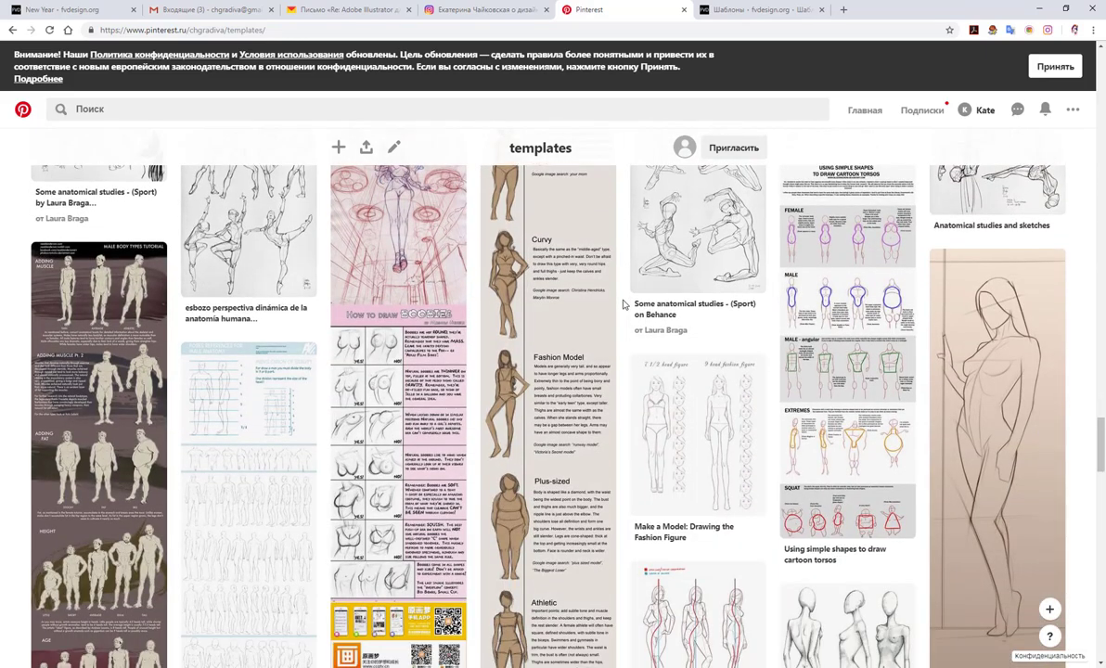
{"action": "scroll", "coordinate": [624, 303], "scroll_direction": "down", "scroll_amount": 1}
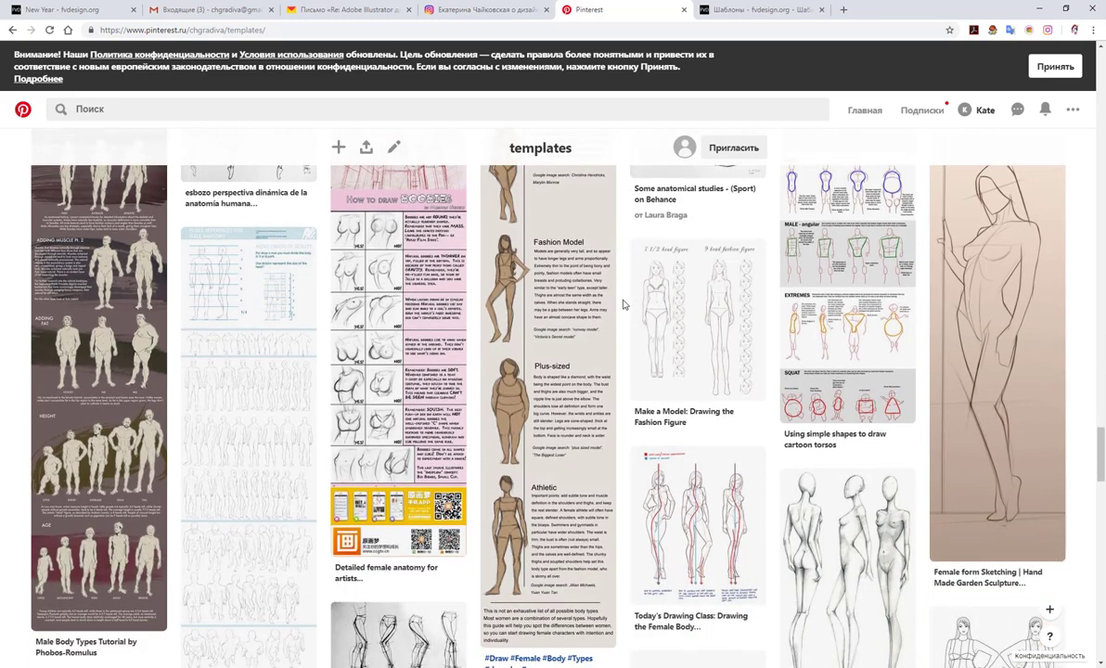
{"action": "scroll", "coordinate": [624, 304], "scroll_direction": "down", "scroll_amount": 1}
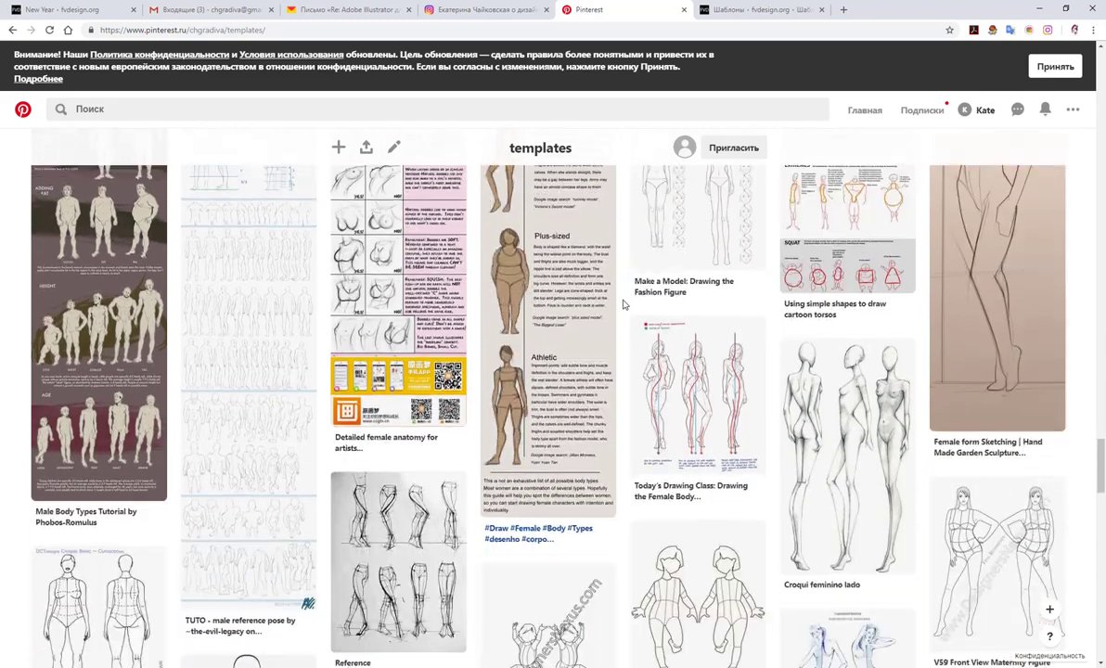
{"action": "scroll", "coordinate": [624, 303], "scroll_direction": "down", "scroll_amount": 1}
{"action": "scroll", "coordinate": [624, 304], "scroll_direction": "down", "scroll_amount": 1}
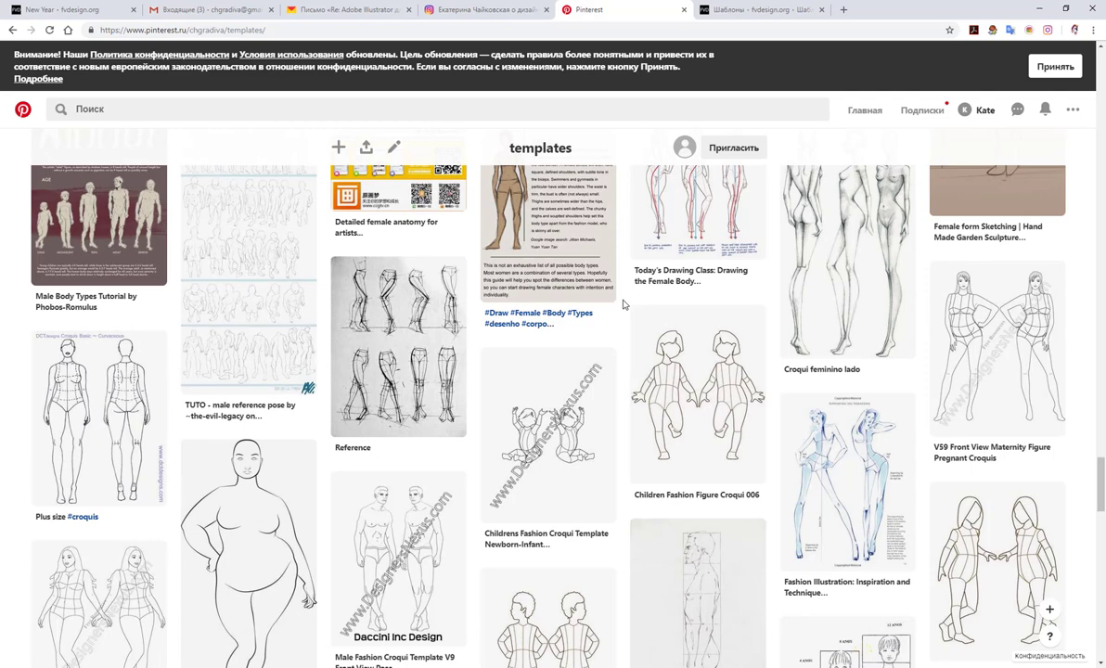
{"action": "scroll", "coordinate": [623, 303], "scroll_direction": "down", "scroll_amount": 2}
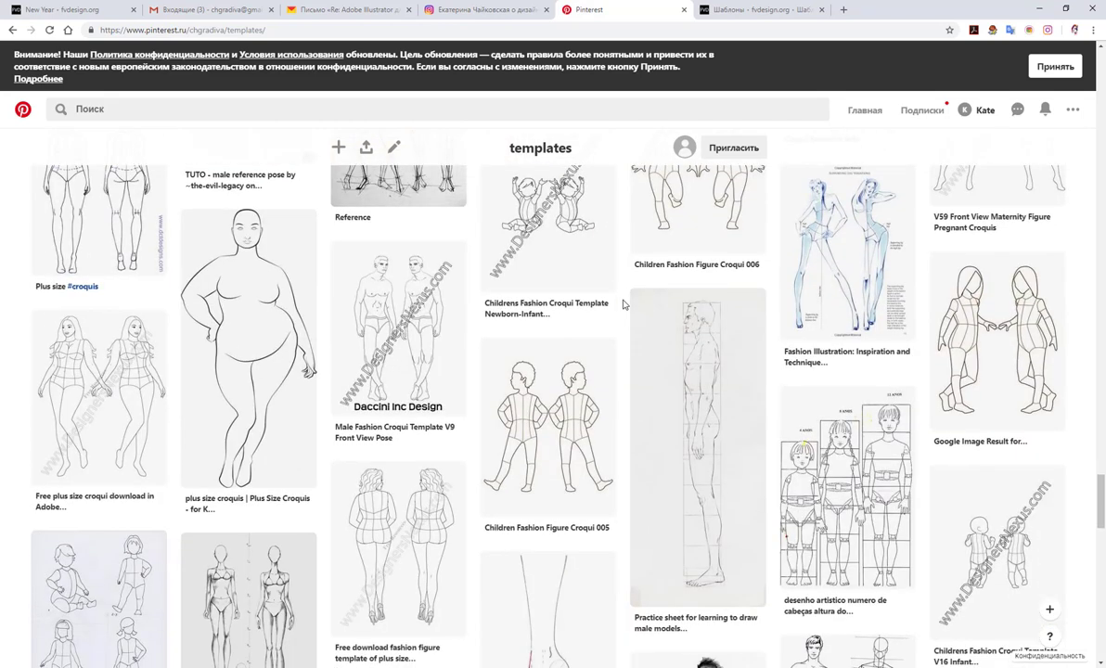
{"action": "scroll", "coordinate": [624, 303], "scroll_direction": "down", "scroll_amount": 1}
{"action": "scroll", "coordinate": [623, 304], "scroll_direction": "down", "scroll_amount": 1}
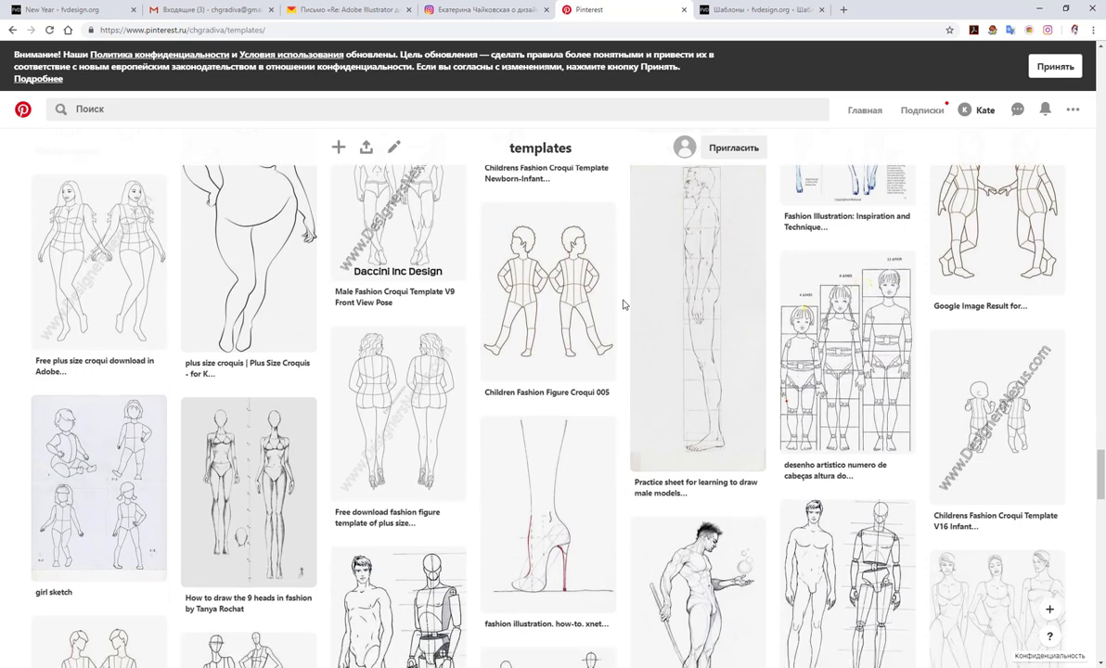
{"action": "scroll", "coordinate": [623, 303], "scroll_direction": "down", "scroll_amount": 3}
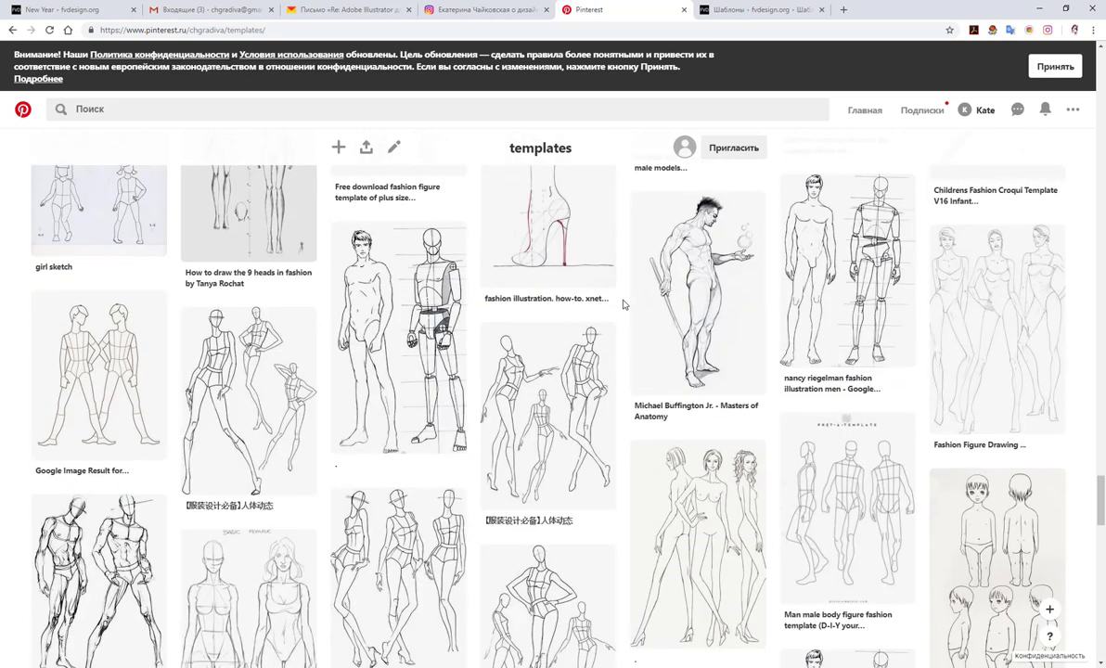
{"action": "mouse_move", "coordinate": [698, 292]}
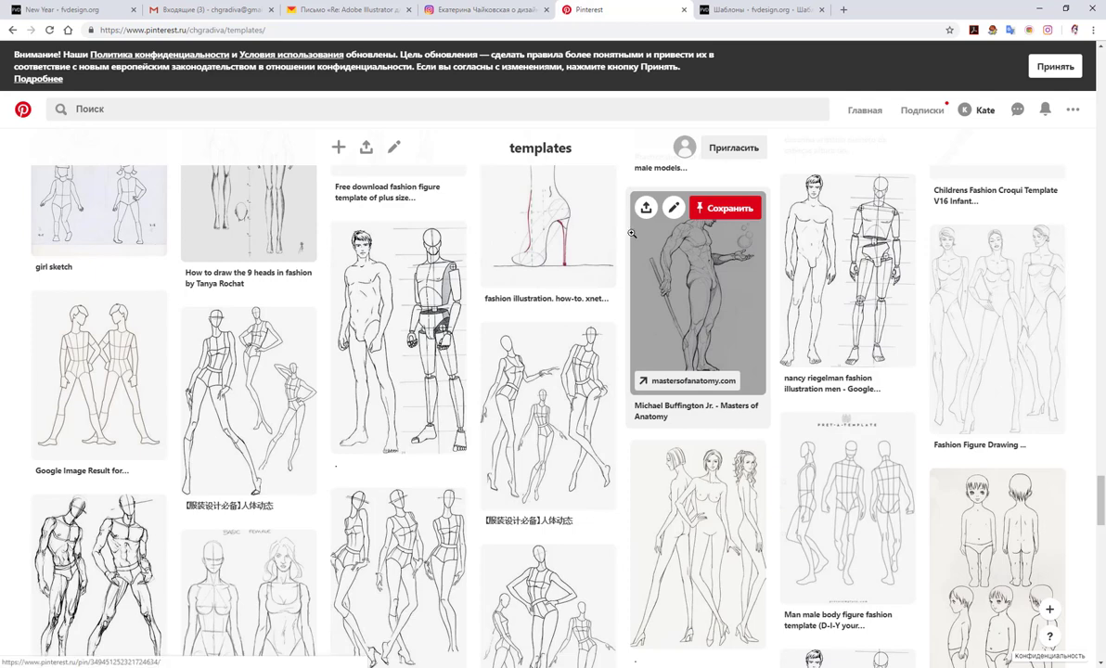
{"action": "scroll", "coordinate": [609, 250], "scroll_direction": "down", "scroll_amount": 1}
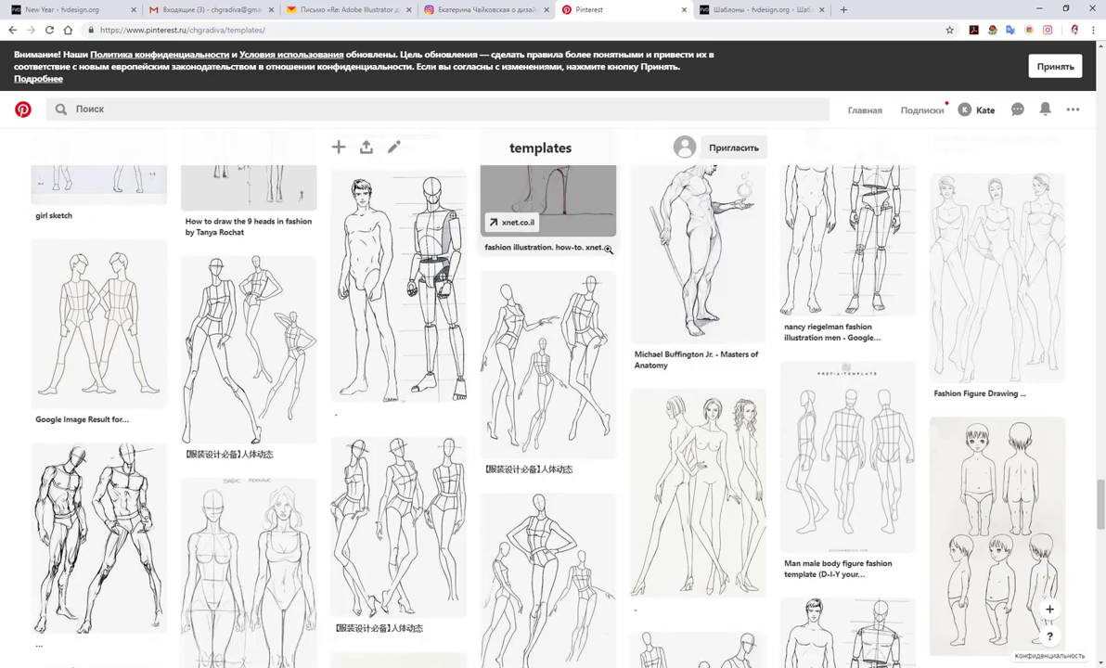
{"action": "scroll", "coordinate": [609, 249], "scroll_direction": "down", "scroll_amount": 1}
{"action": "scroll", "coordinate": [609, 250], "scroll_direction": "down", "scroll_amount": 1}
{"action": "scroll", "coordinate": [609, 250], "scroll_direction": "down", "scroll_amount": 1}
{"action": "scroll", "coordinate": [608, 250], "scroll_direction": "down", "scroll_amount": 2}
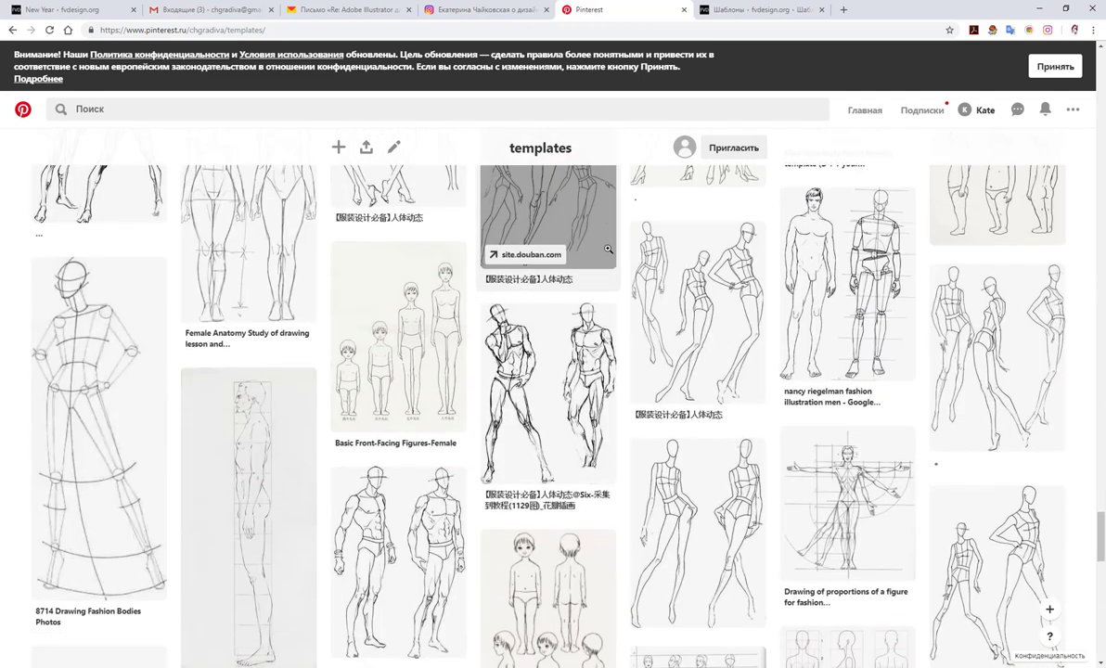
{"action": "scroll", "coordinate": [608, 249], "scroll_direction": "down", "scroll_amount": 3}
{"action": "scroll", "coordinate": [609, 249], "scroll_direction": "down", "scroll_amount": 3}
{"action": "scroll", "coordinate": [613, 256], "scroll_direction": "down", "scroll_amount": 2}
{"action": "scroll", "coordinate": [615, 261], "scroll_direction": "down", "scroll_amount": 3}
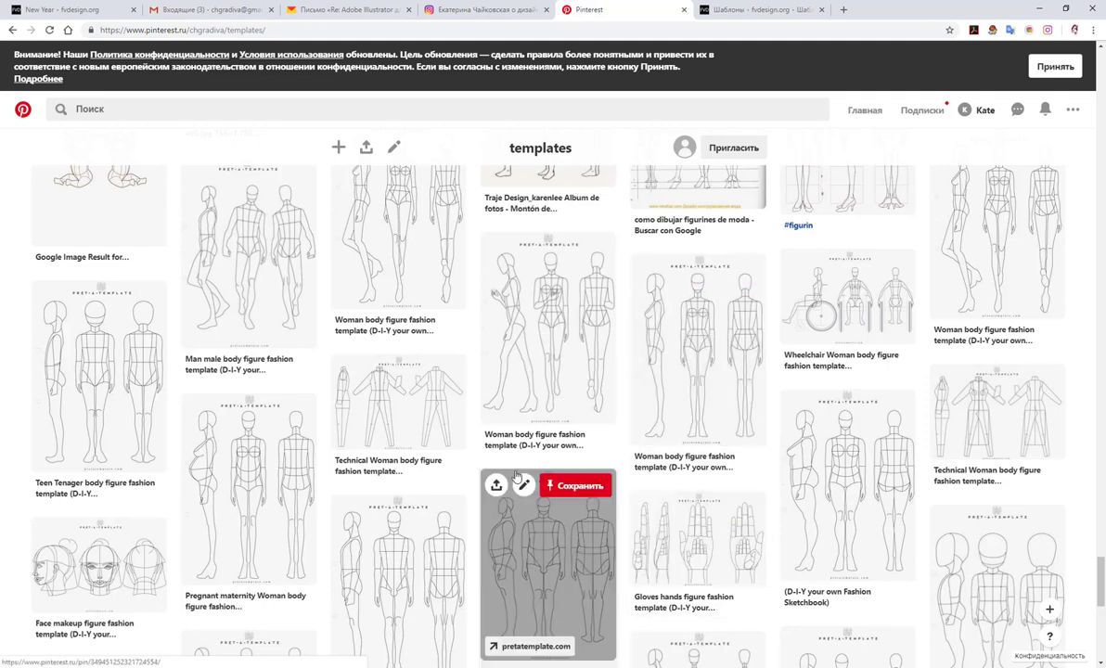
{"action": "left_click", "coordinate": [111, 359]}
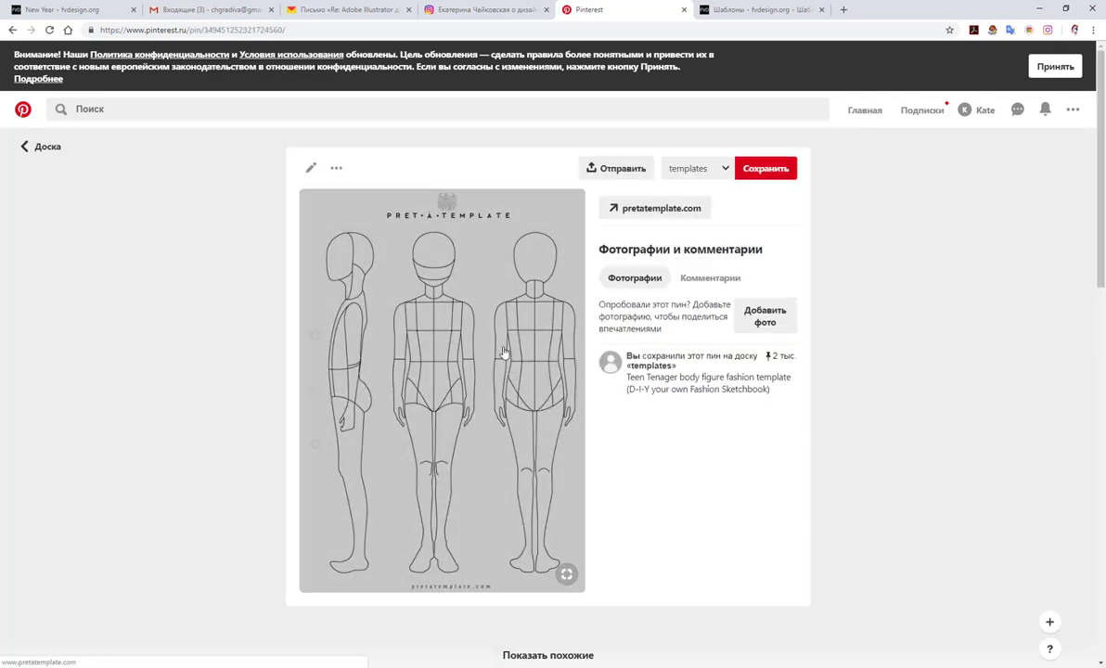
Save the Teen Tenager template image to the Desktop, then minimize the open windows.
{"action": "right_click", "coordinate": [504, 350]}
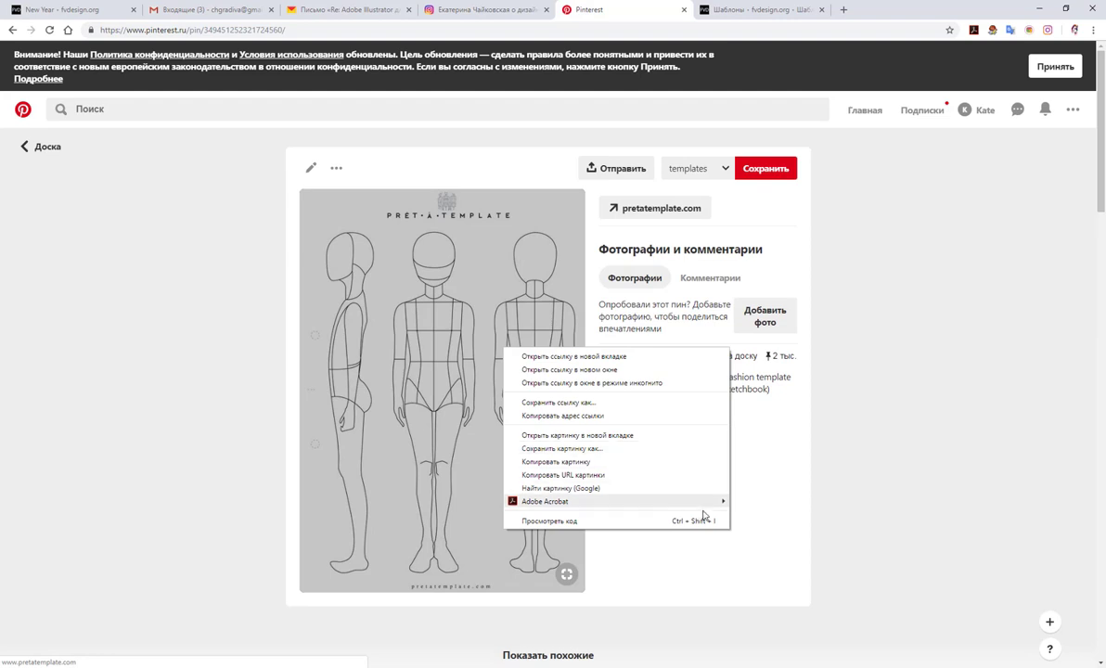
{"action": "left_click", "coordinate": [580, 449]}
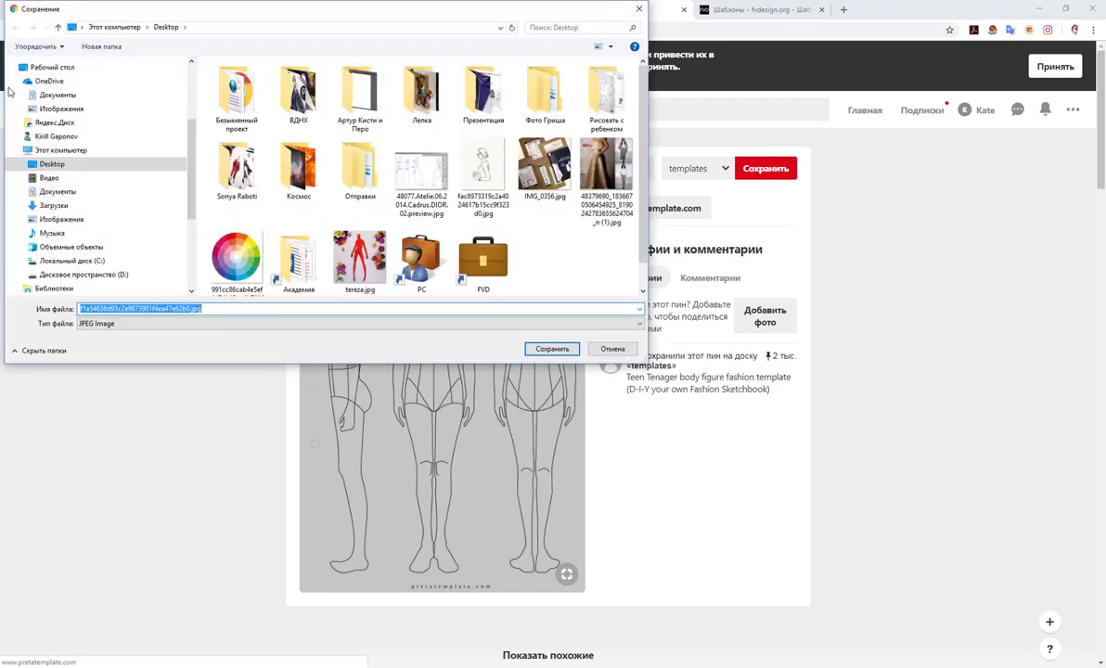
{"action": "left_click", "coordinate": [70, 69]}
{"action": "left_click", "coordinate": [550, 350]}
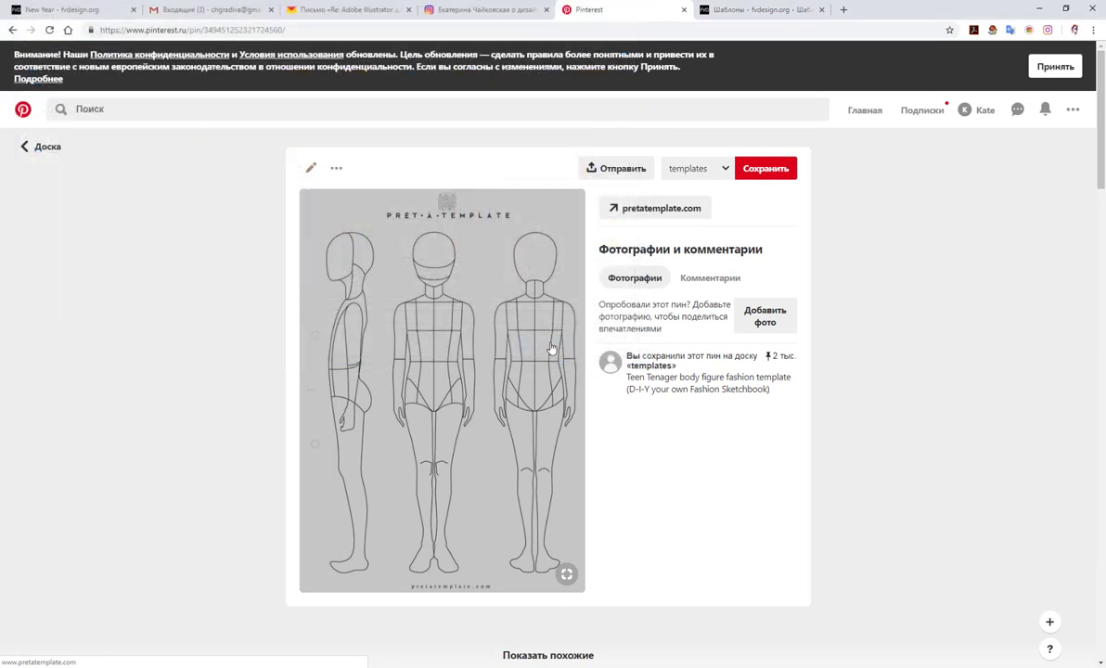
{"action": "left_click", "coordinate": [1039, 9]}
{"action": "left_click", "coordinate": [1054, 8]}
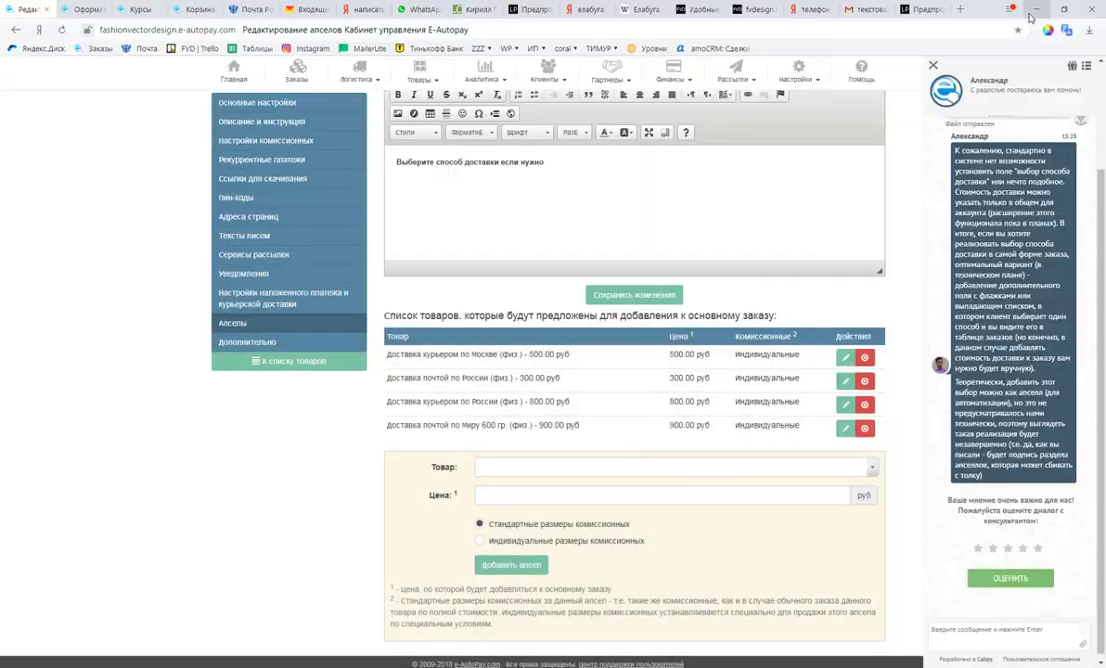
Open the downloaded croquis JPEG on the desktop with Adobe Illustrator.
{"action": "left_click", "coordinate": [967, 9]}
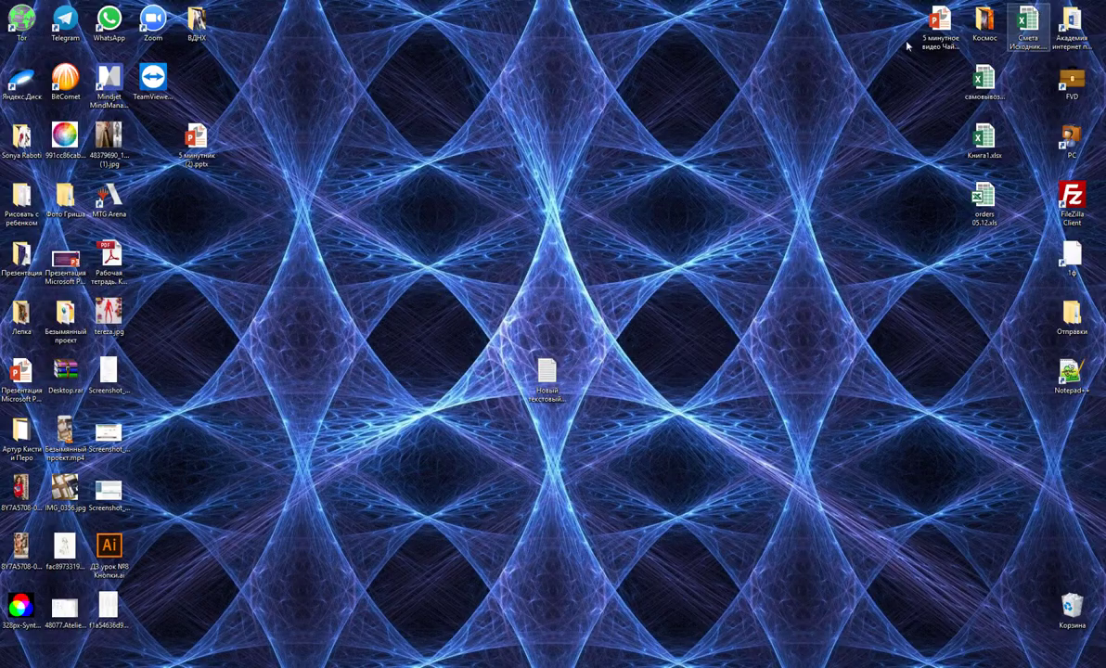
{"action": "left_click", "coordinate": [108, 603]}
{"action": "right_click", "coordinate": [109, 618]}
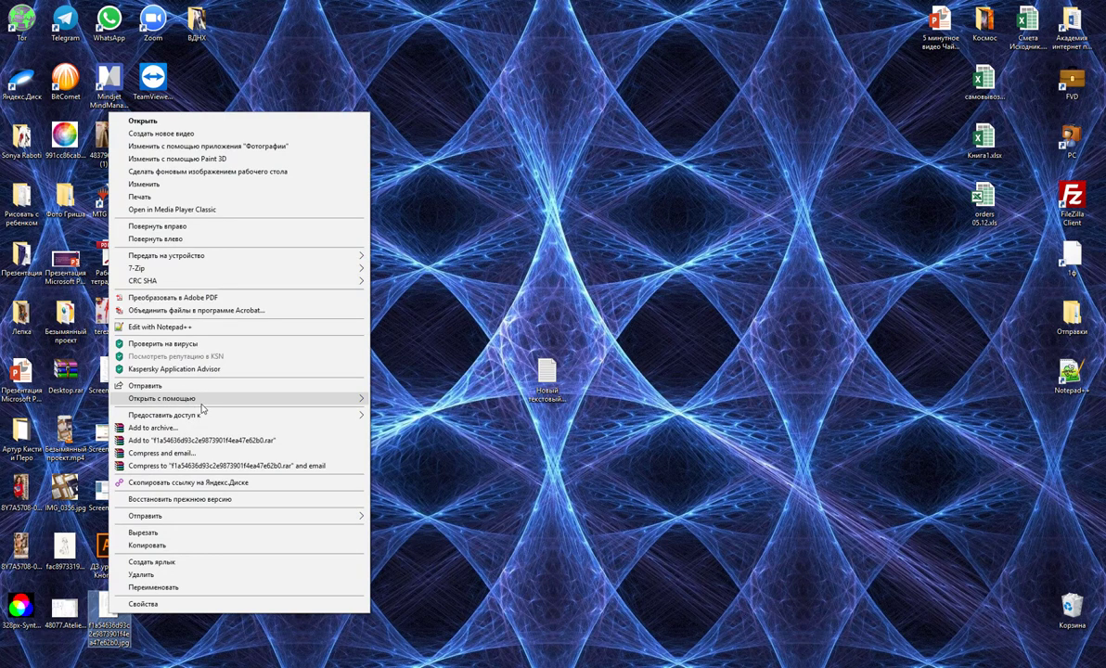
{"action": "mouse_move", "coordinate": [163, 398]}
{"action": "left_click", "coordinate": [406, 401]}
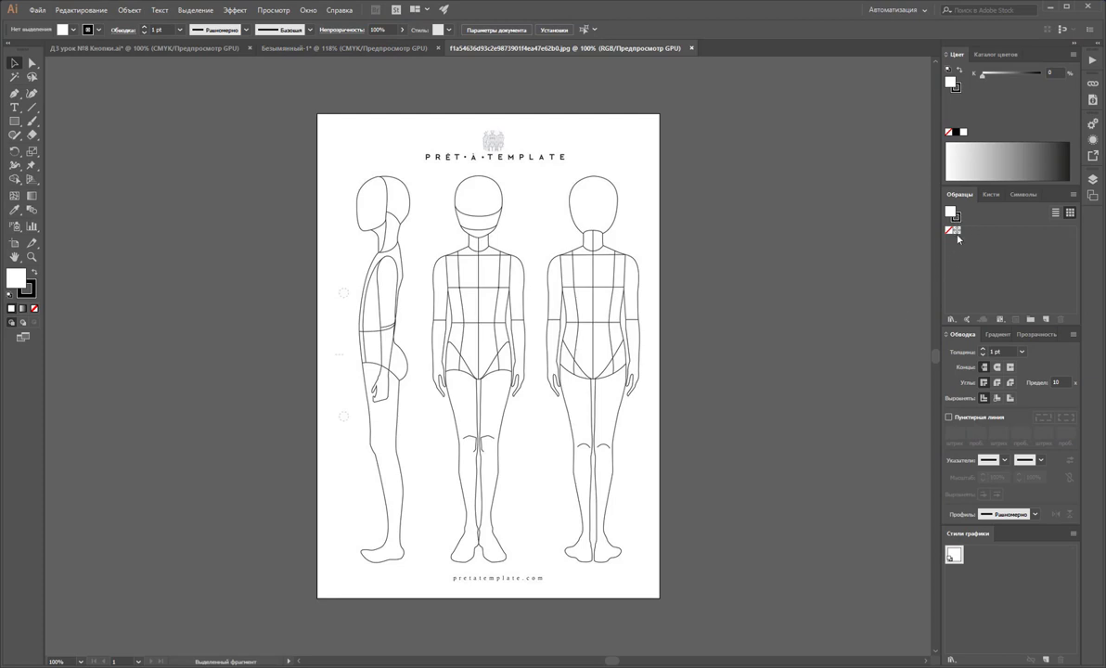
Paste the croquis template into a new A4 print document.
{"action": "left_click", "coordinate": [443, 221]}
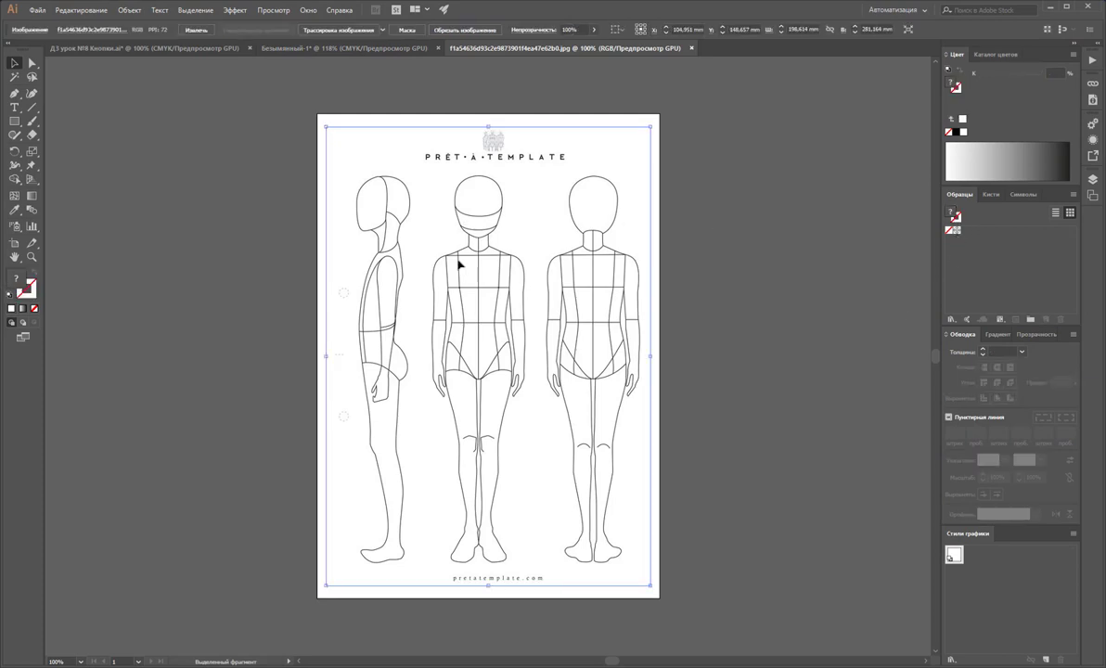
{"action": "left_click", "coordinate": [37, 9]}
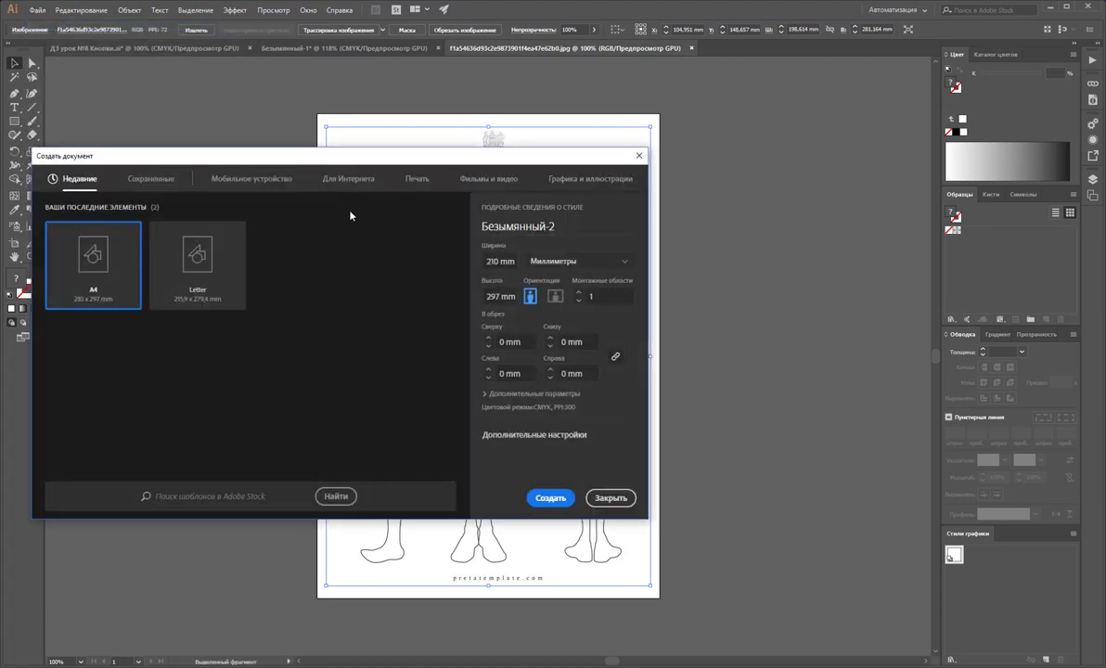
{"action": "left_click", "coordinate": [406, 180]}
{"action": "left_click", "coordinate": [158, 253]}
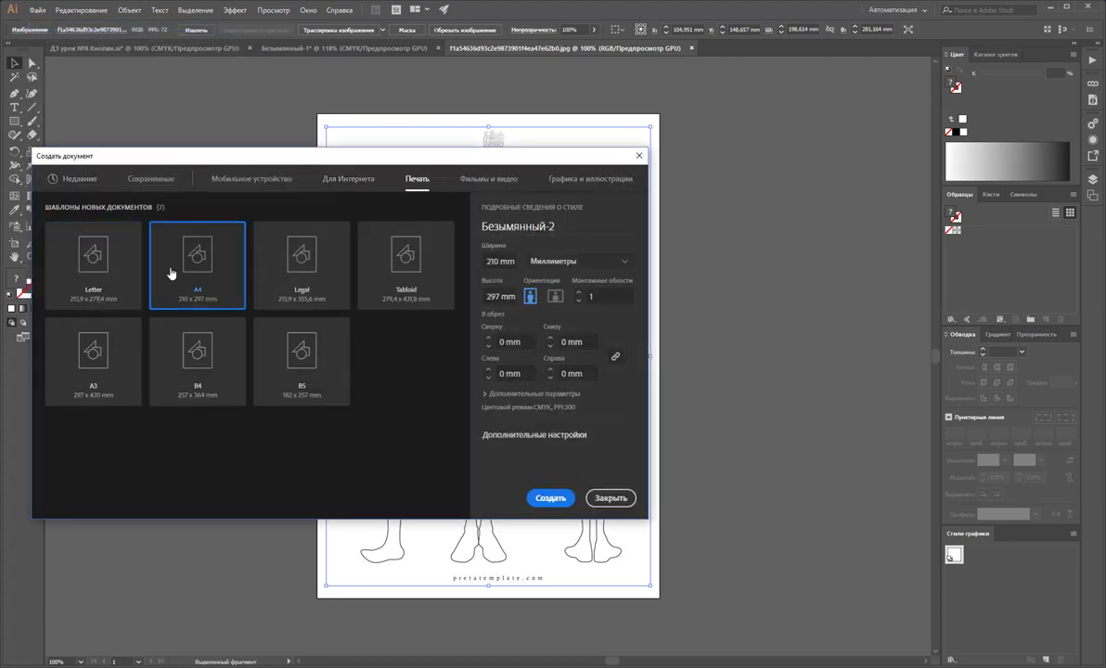
{"action": "left_click", "coordinate": [533, 501]}
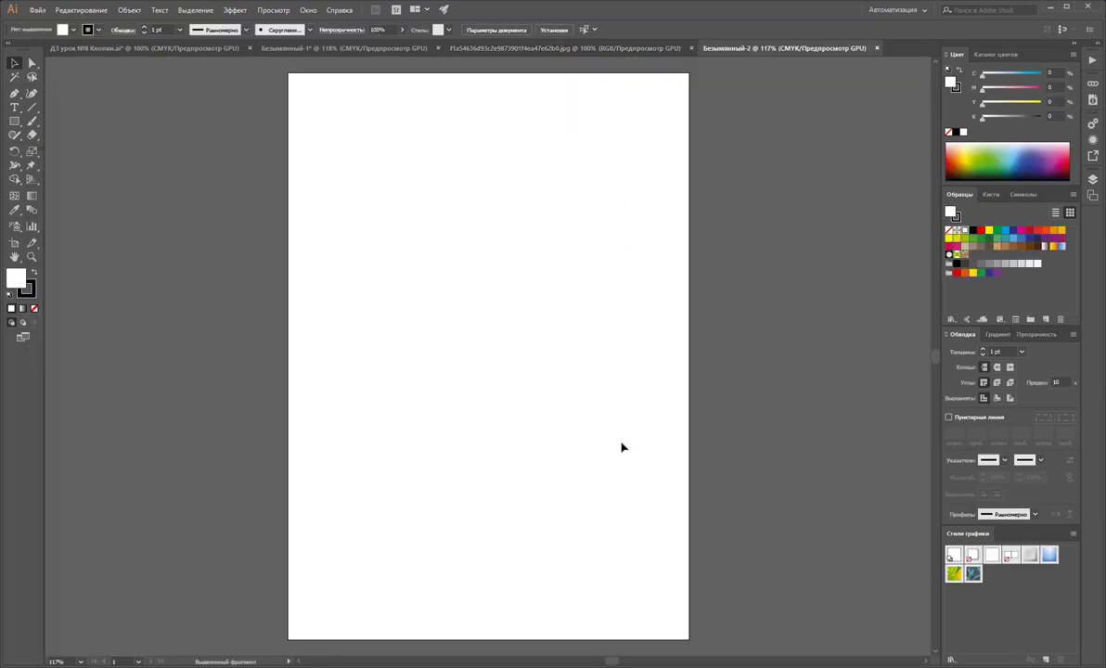
{"action": "key", "text": "ctrl+v"}
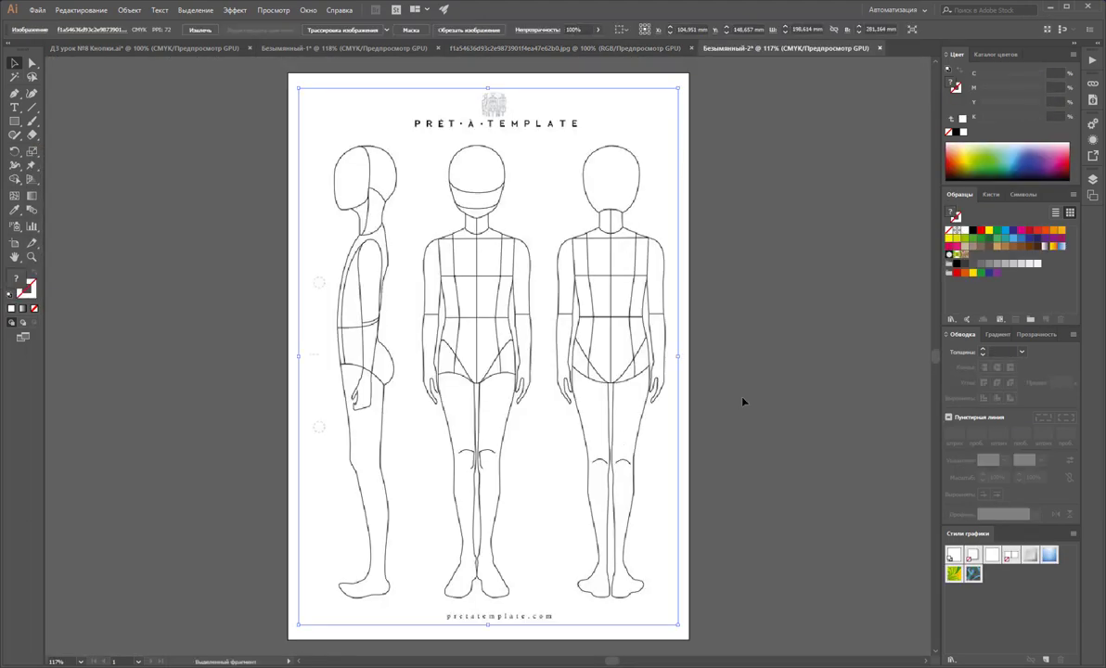
Lock Слой 1 in the Layers panel and add a new layer above it.
{"action": "left_click", "coordinate": [742, 401]}
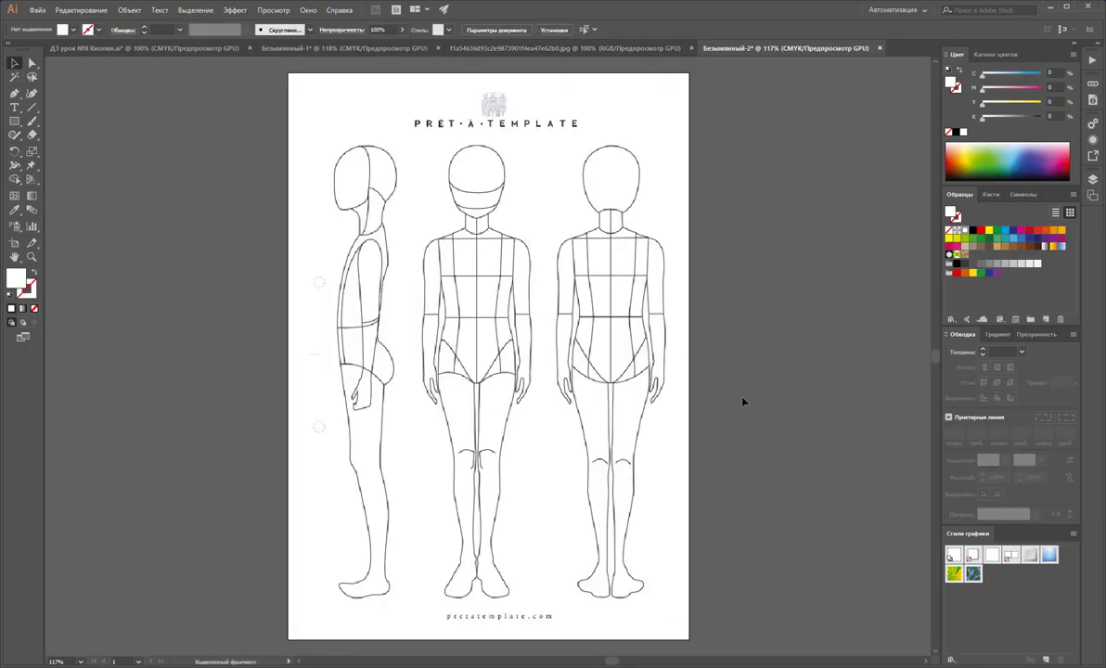
{"action": "left_click", "coordinate": [1092, 179]}
{"action": "left_click", "coordinate": [964, 192]}
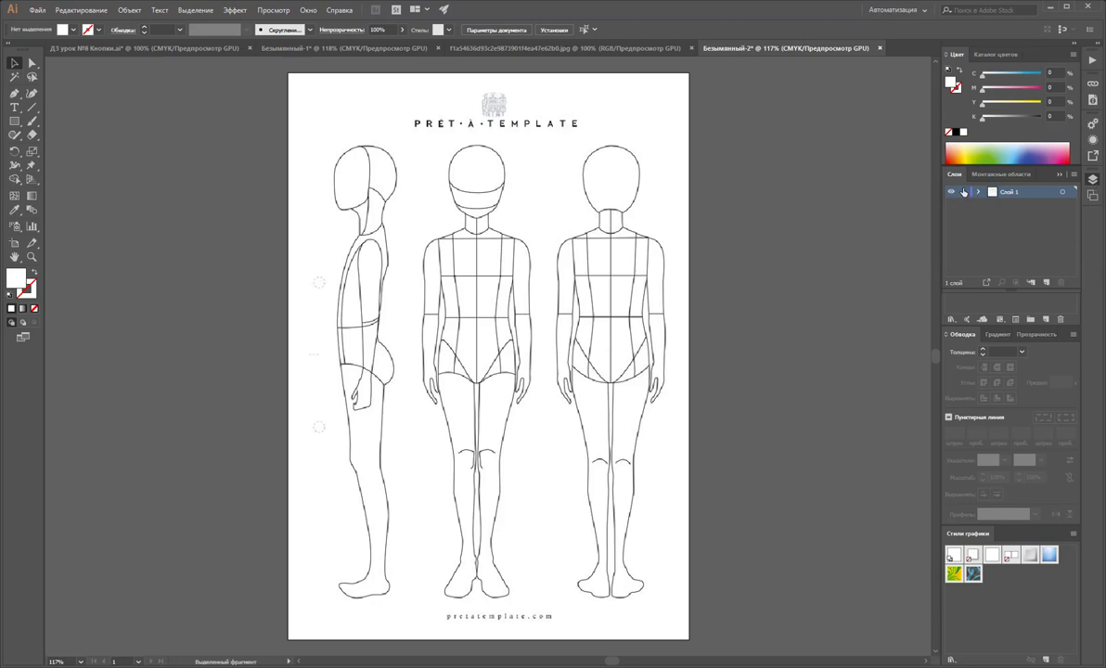
{"action": "left_click", "coordinate": [1046, 283]}
{"action": "left_click", "coordinate": [1060, 175]}
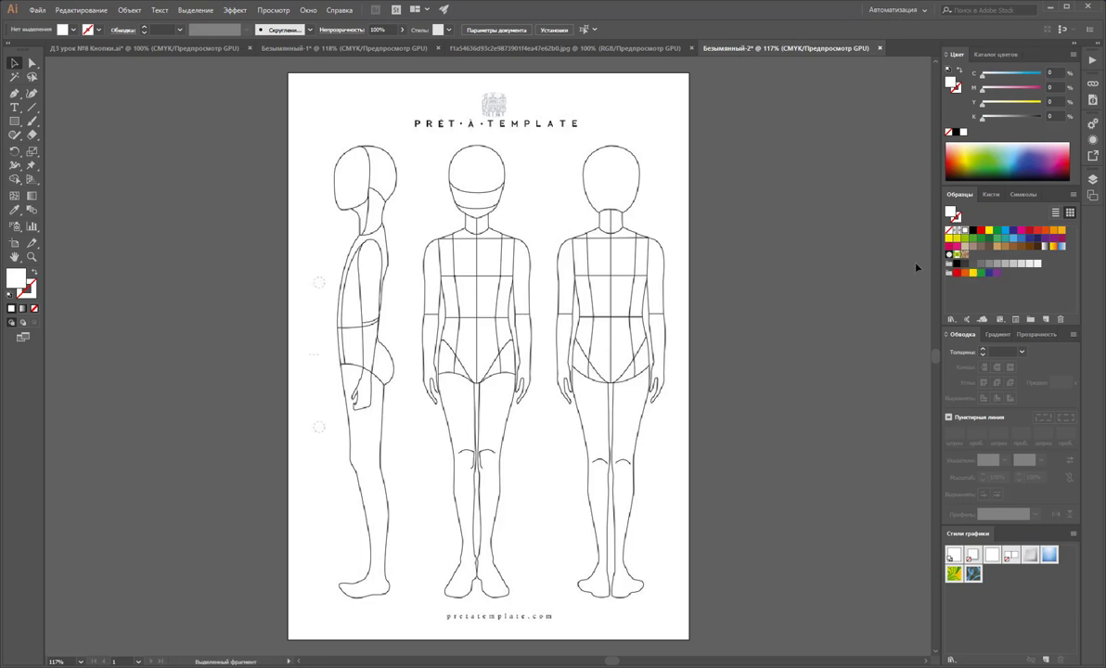
Check the original template document, return to the A4 document and pick the Paintbrush.
{"action": "left_click", "coordinate": [512, 47]}
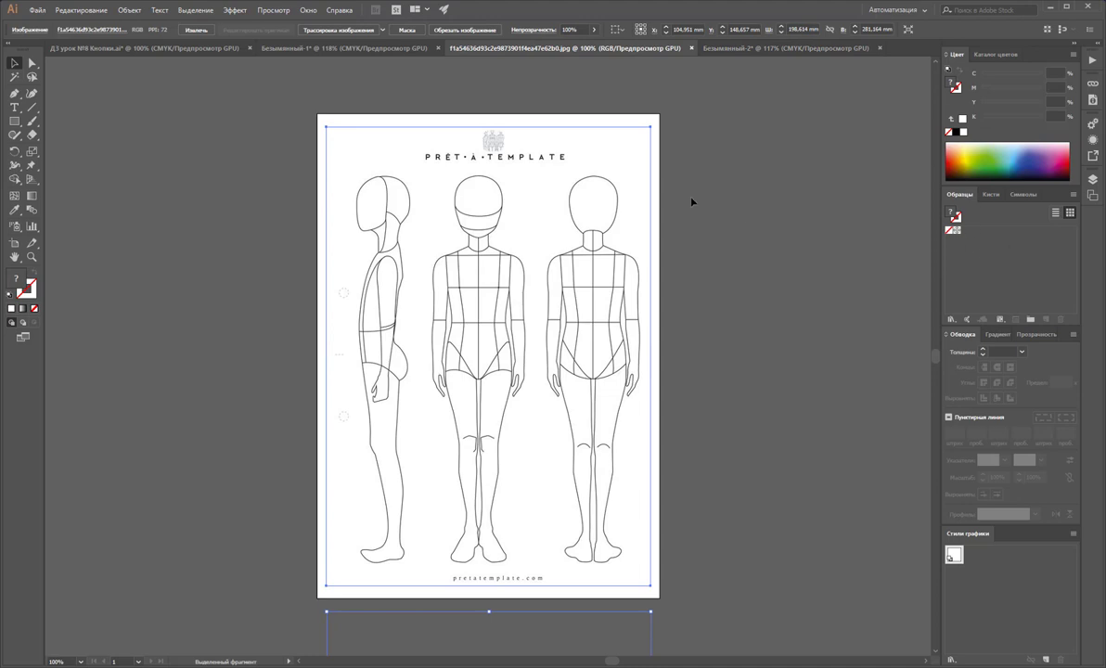
{"action": "left_click", "coordinate": [766, 51]}
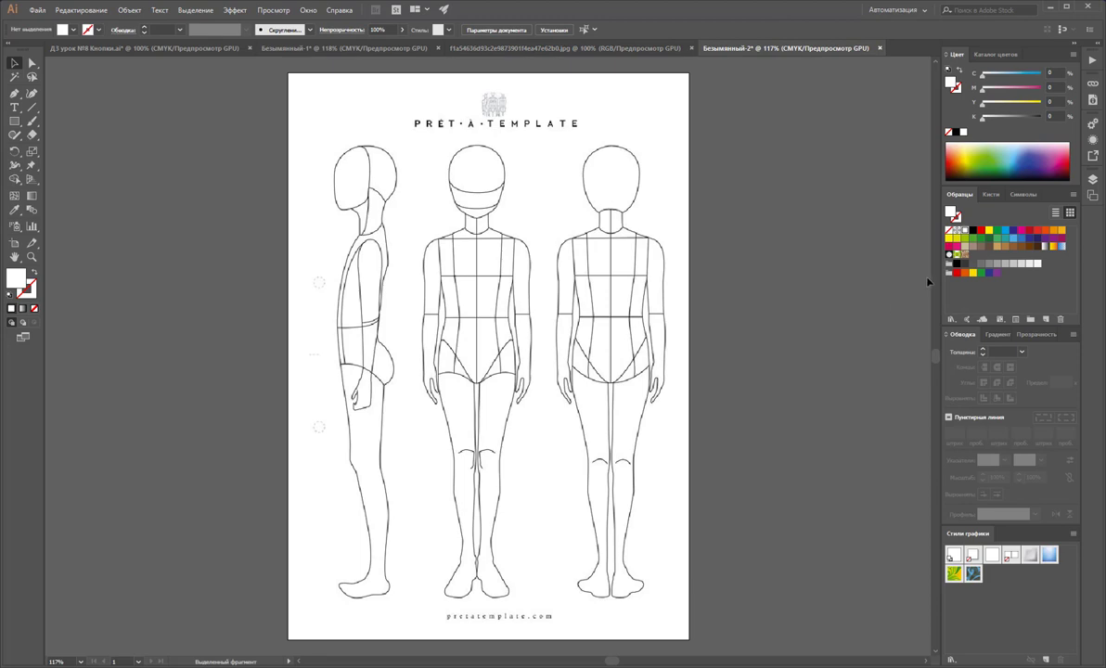
{"action": "left_click", "coordinate": [1093, 180]}
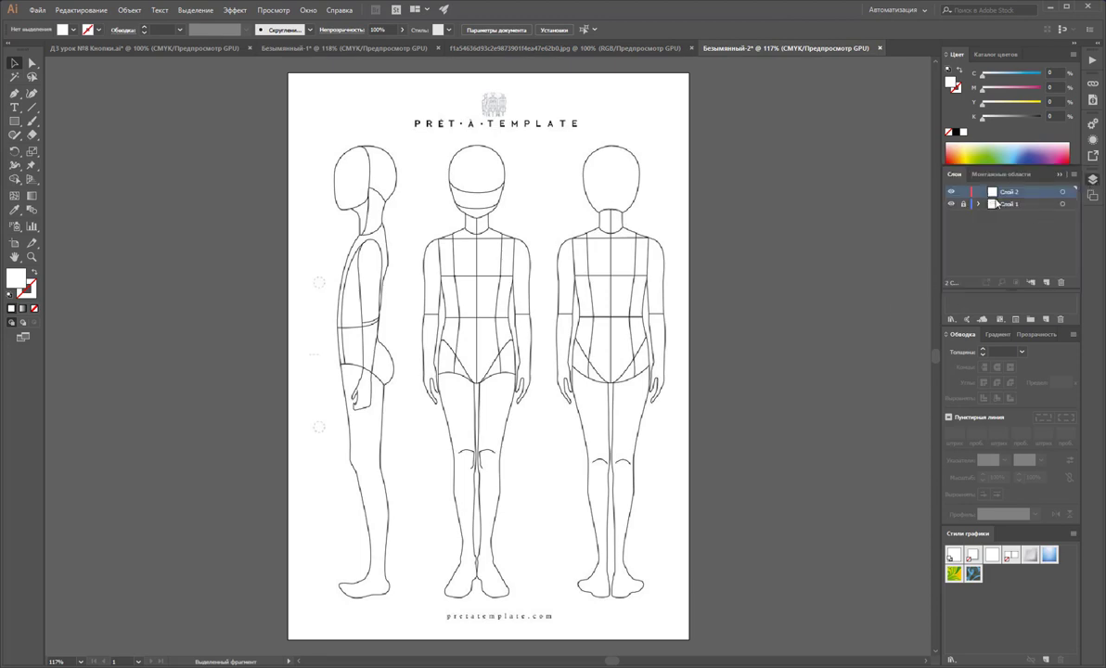
{"action": "left_click", "coordinate": [33, 121]}
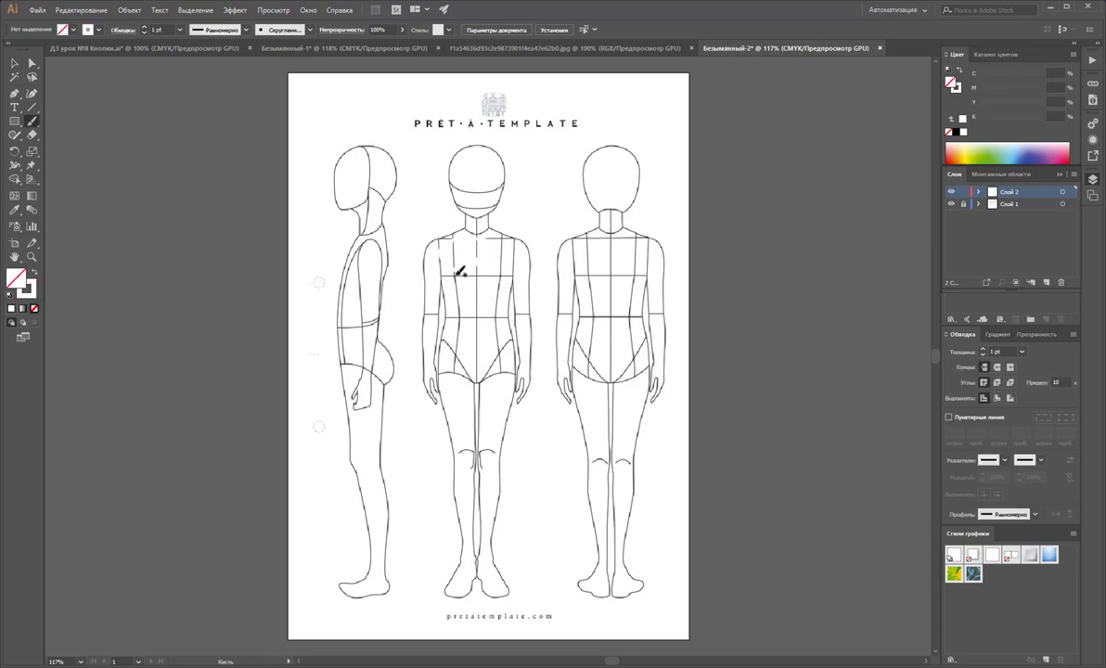
Set the stroke to red and paint a squiggle down the centre figure.
{"action": "key", "text": "shift+x"}
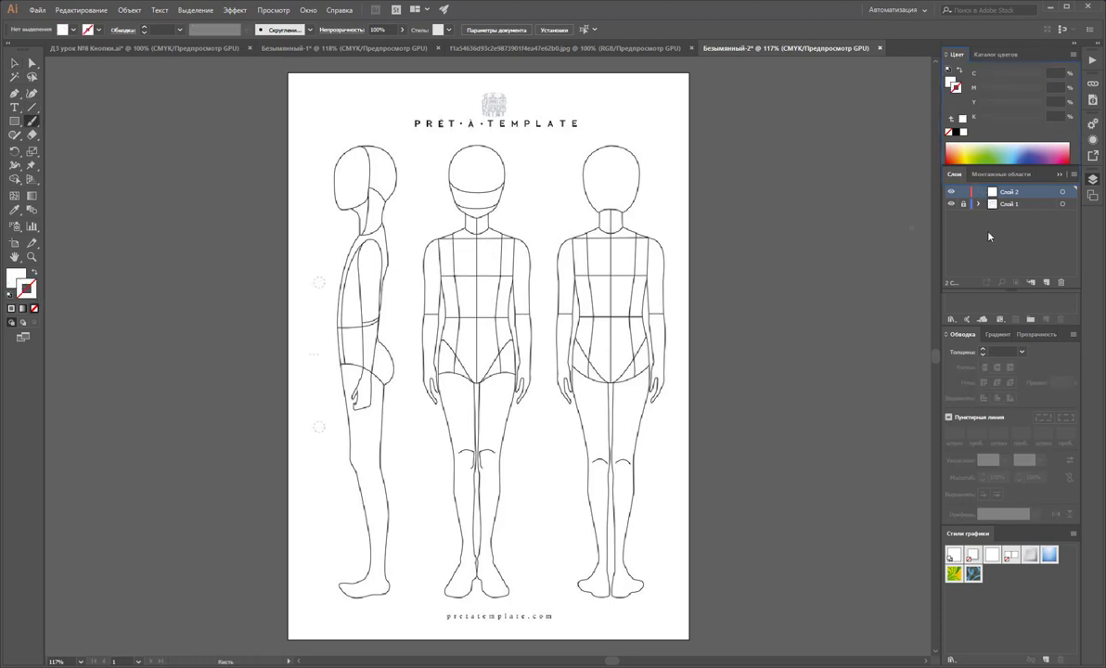
{"action": "key", "text": "F7"}
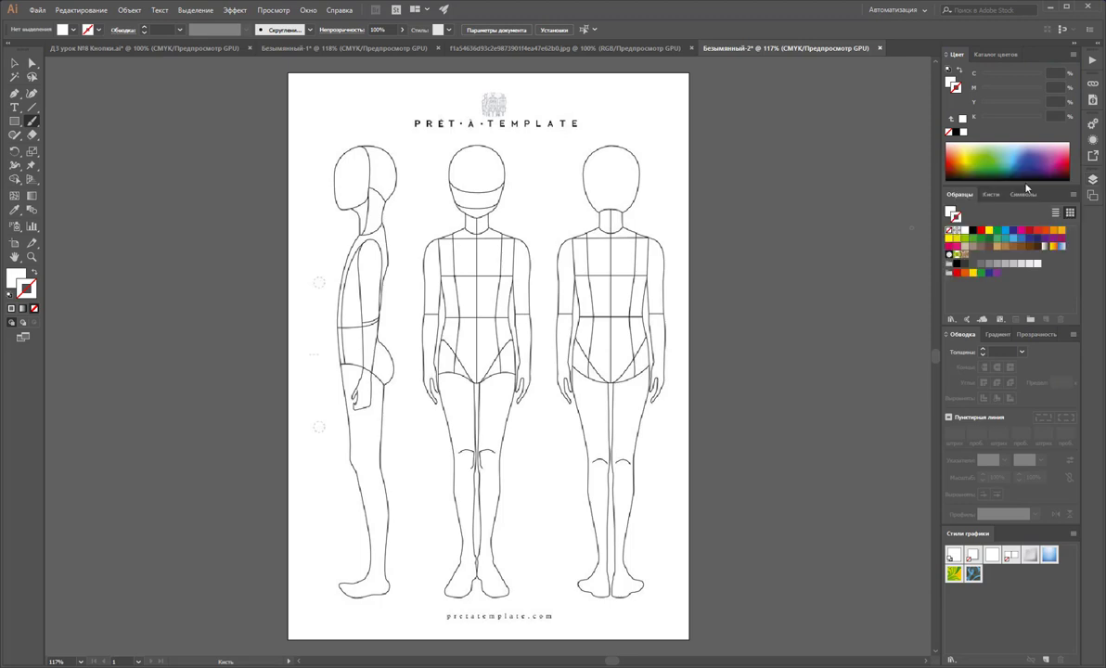
{"action": "left_click", "coordinate": [981, 229]}
{"action": "left_click_drag", "start_coordinate": [496, 249], "coordinate": [482, 437]}
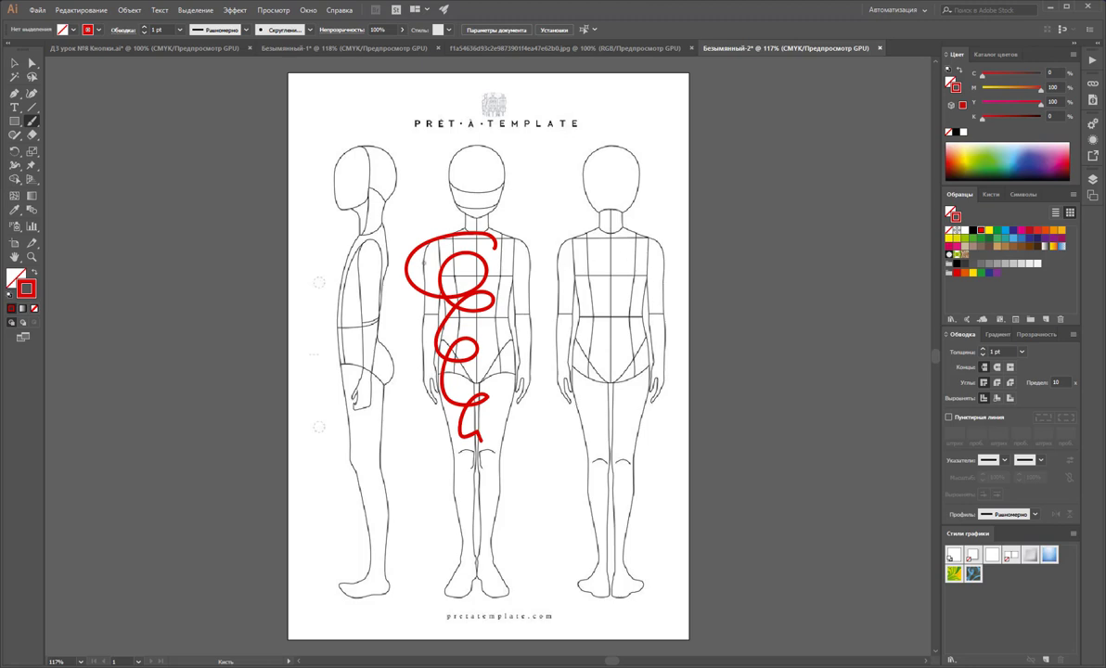
{"action": "left_click", "coordinate": [14, 62]}
{"action": "key", "text": "ctrl+a"}
{"action": "left_click", "coordinate": [634, 314]}
Toggle Слой 1 visibility to check the stroke, then unlock Слой 1 and make it active.
{"action": "key", "text": "F7"}
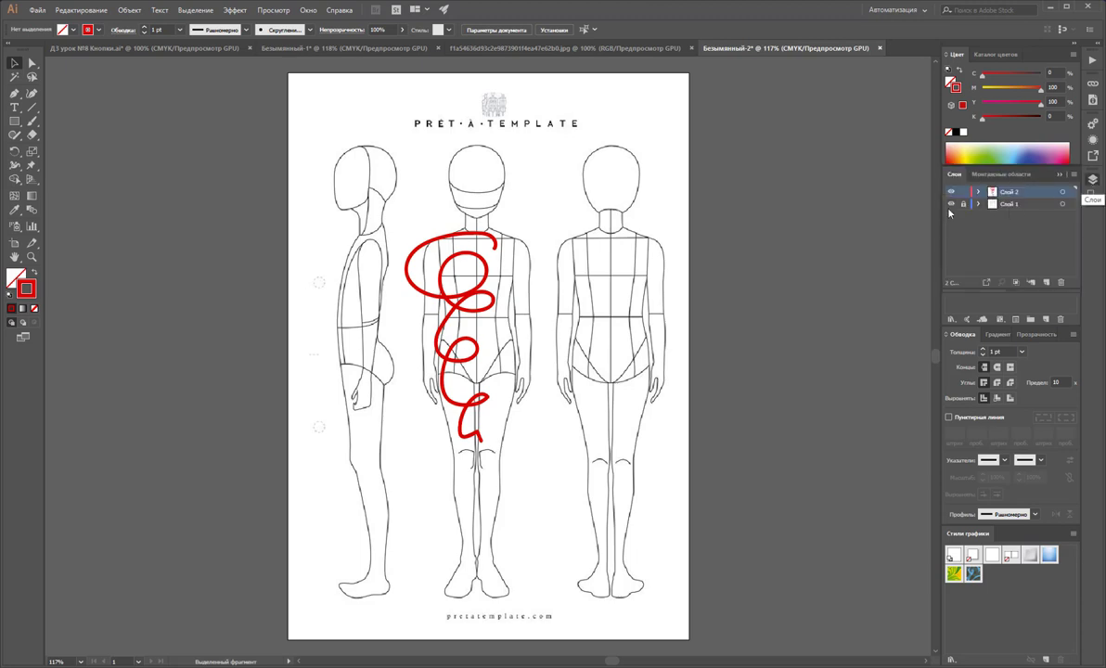
{"action": "left_click", "coordinate": [949, 204]}
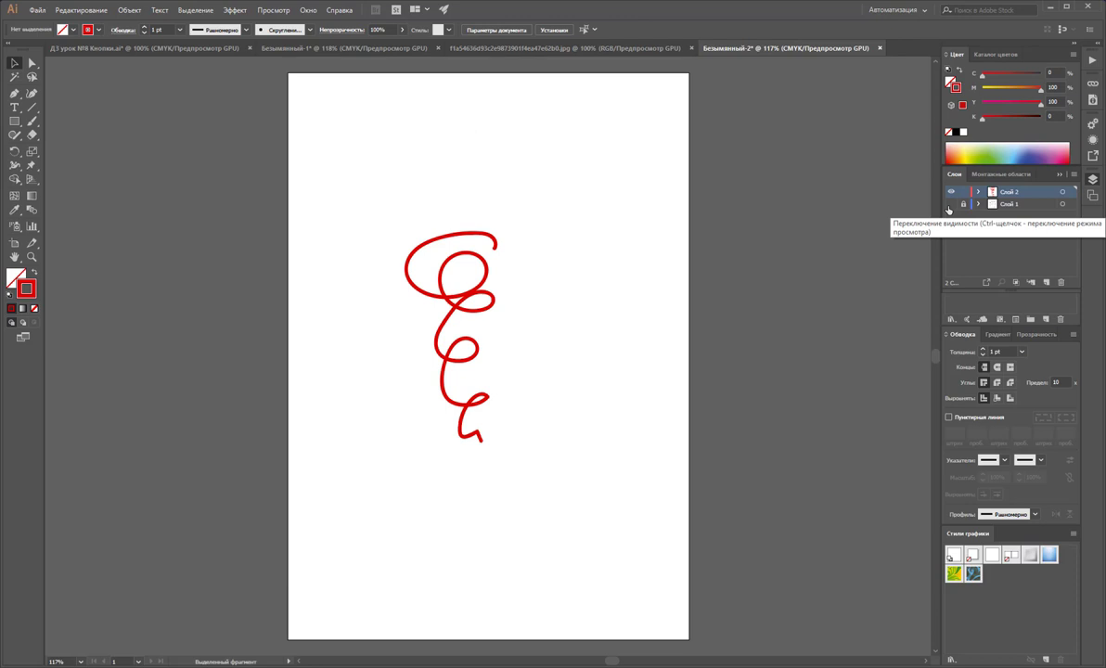
{"action": "left_click", "coordinate": [949, 204]}
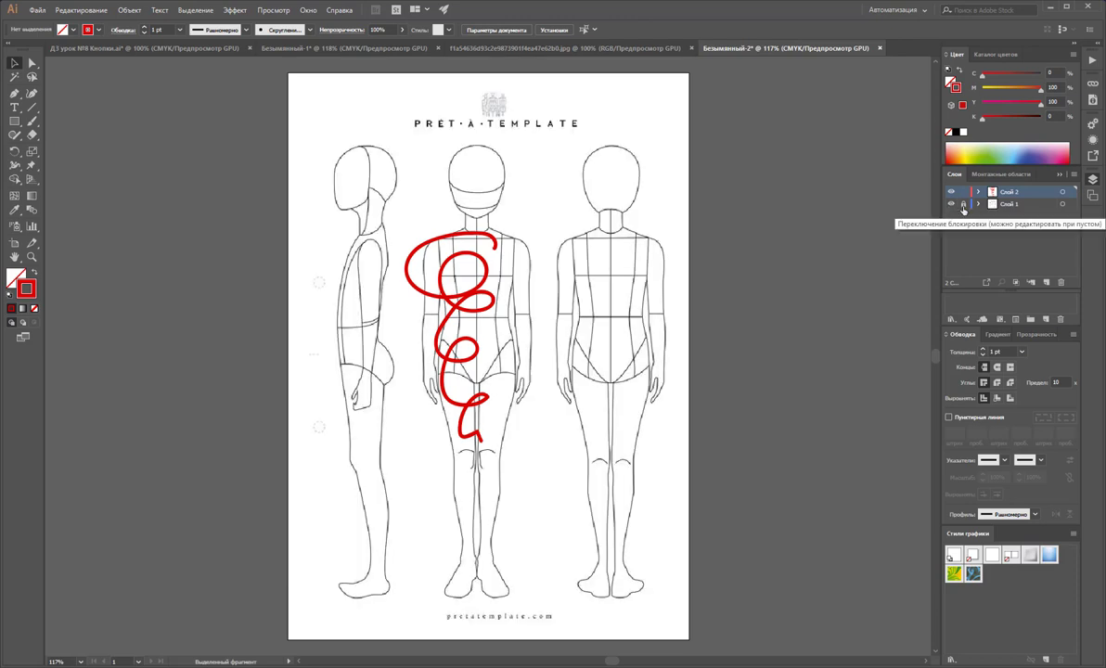
{"action": "left_click", "coordinate": [962, 204]}
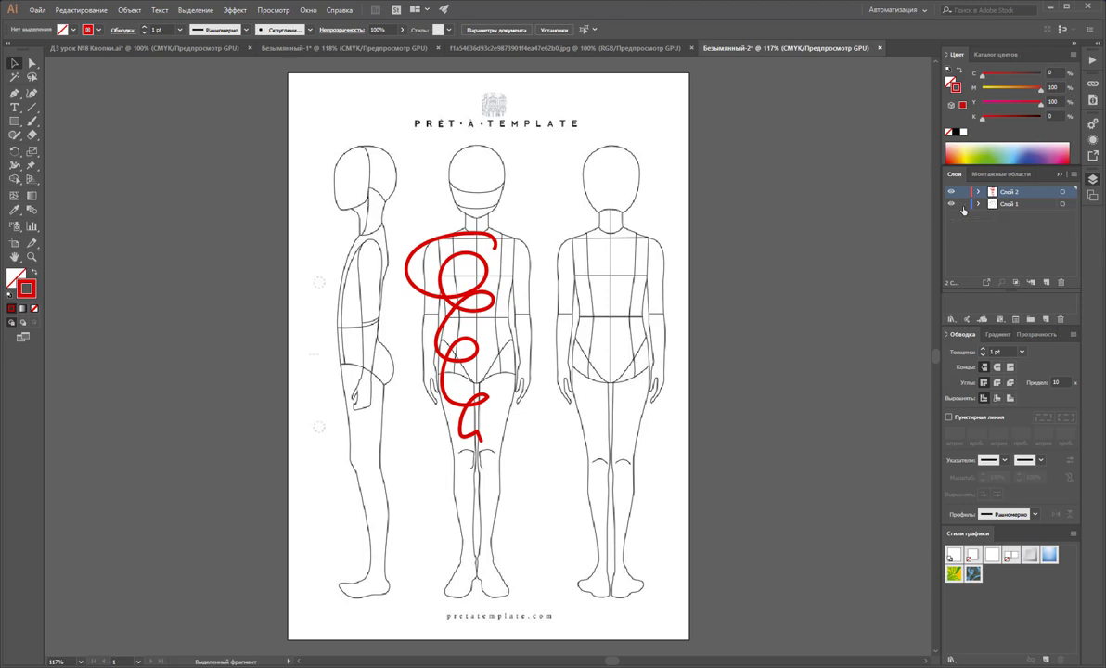
{"action": "left_click", "coordinate": [555, 190]}
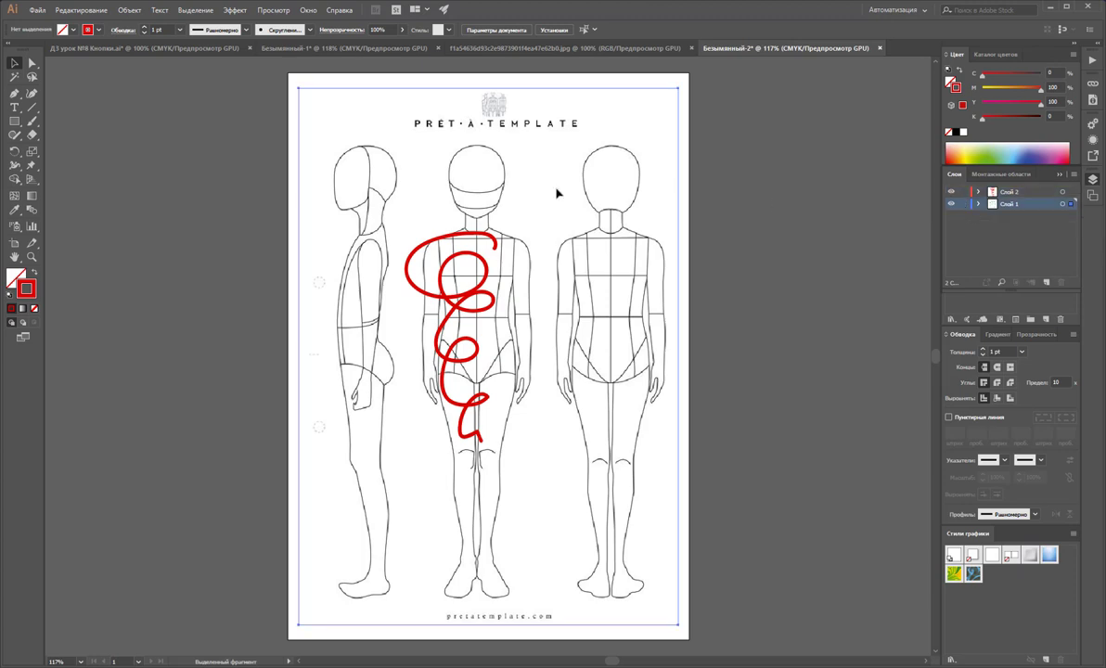
{"action": "left_click", "coordinate": [963, 205]}
{"action": "left_click", "coordinate": [1010, 192]}
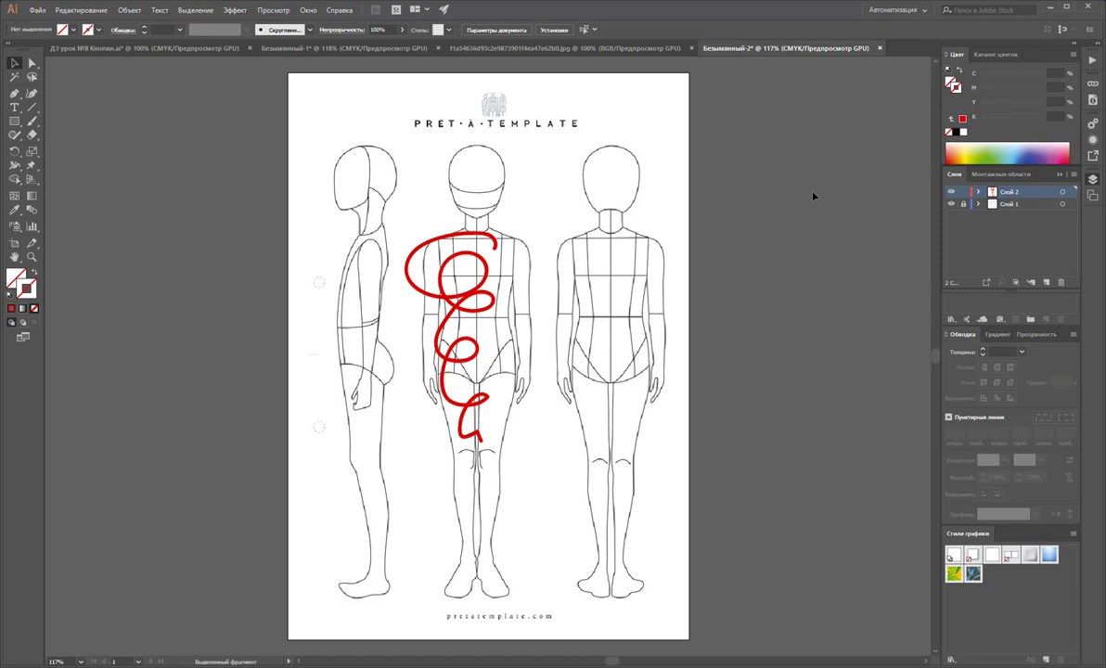
{"action": "left_click", "coordinate": [963, 204]}
{"action": "left_click", "coordinate": [1025, 206]}
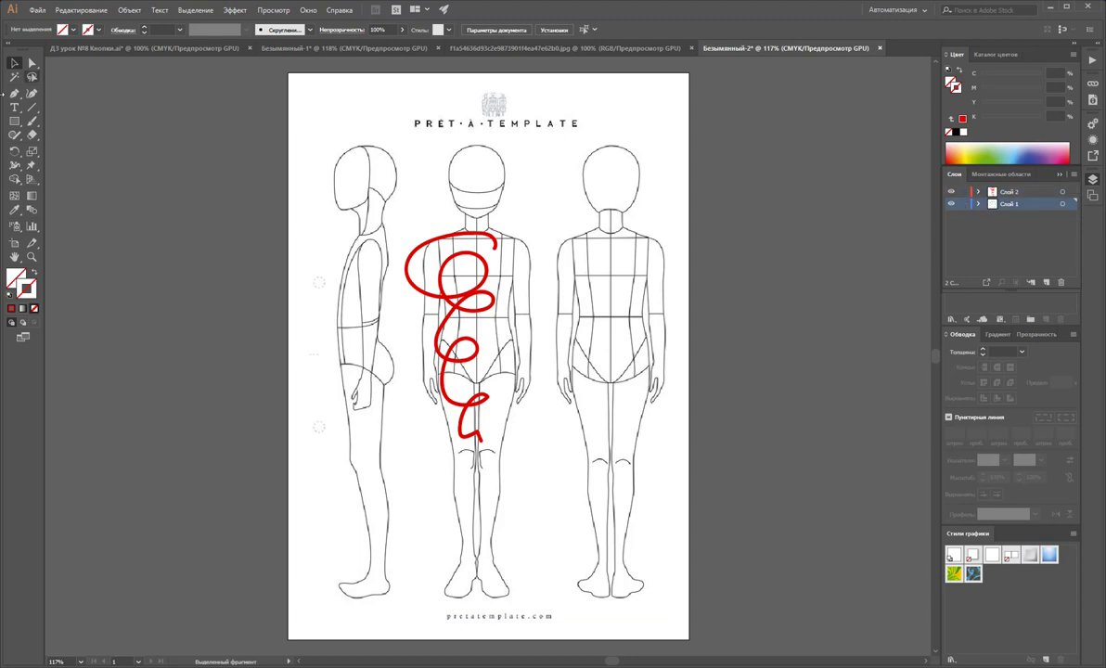
Cover the top logo title with a white, no-stroke rectangle.
{"action": "left_click", "coordinate": [13, 121]}
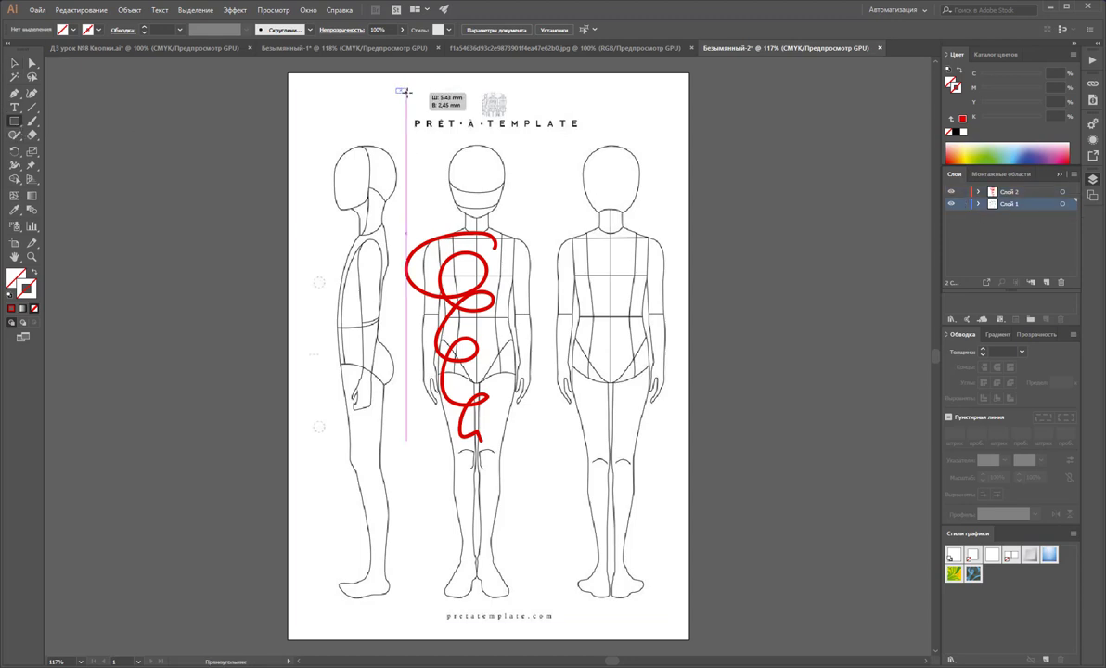
{"action": "left_click_drag", "start_coordinate": [396, 89], "coordinate": [591, 134]}
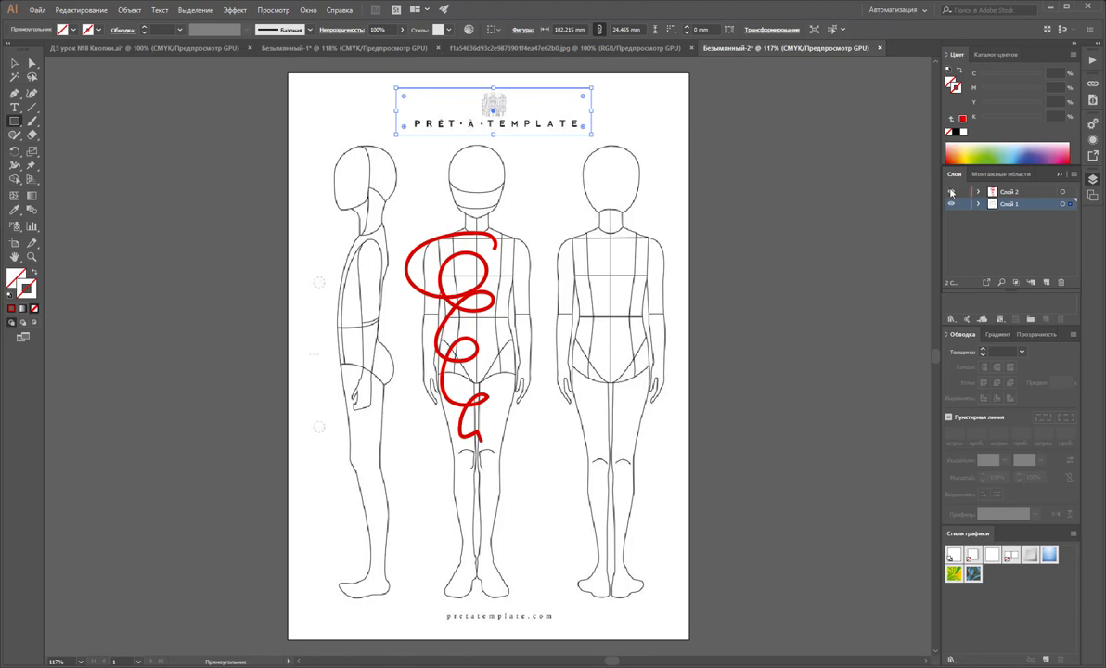
{"action": "left_click", "coordinate": [1059, 181]}
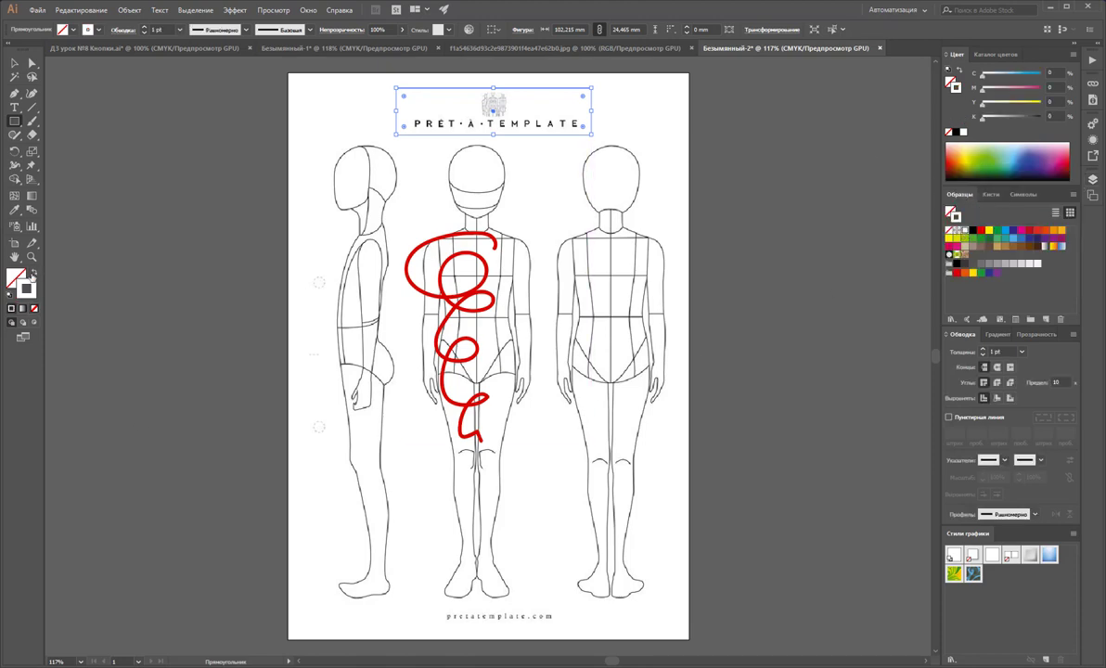
{"action": "left_click", "coordinate": [34, 269]}
Cover the bottom web address with a second white box and lock Слой 1.
{"action": "left_click_drag", "start_coordinate": [566, 638], "coordinate": [405, 611]}
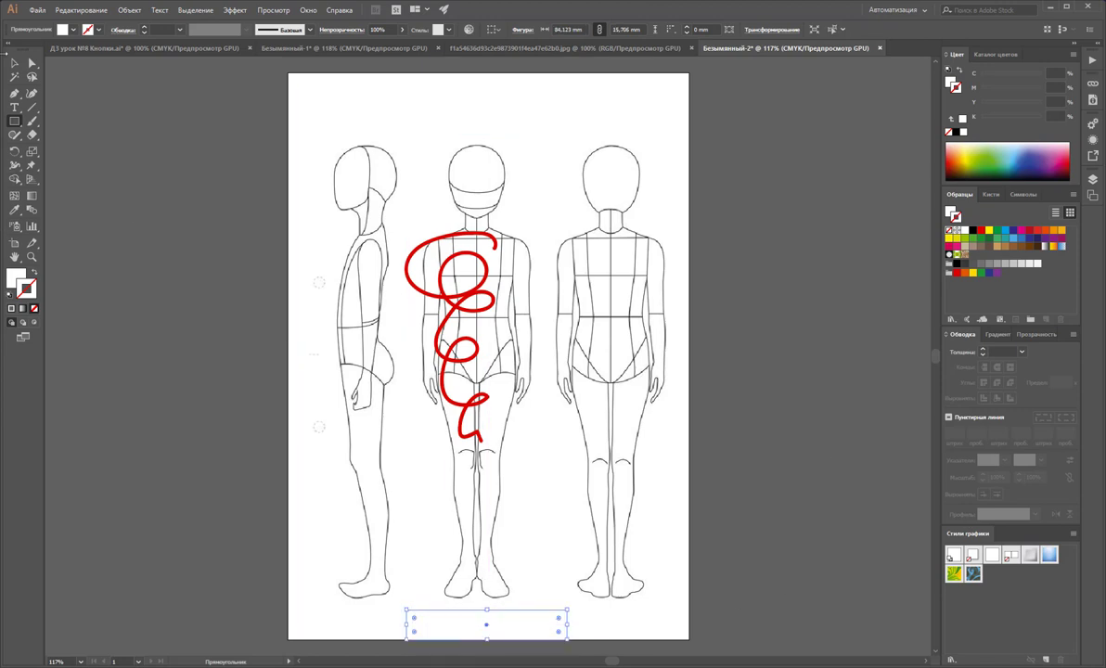
{"action": "left_click", "coordinate": [14, 62]}
{"action": "left_click", "coordinate": [141, 228]}
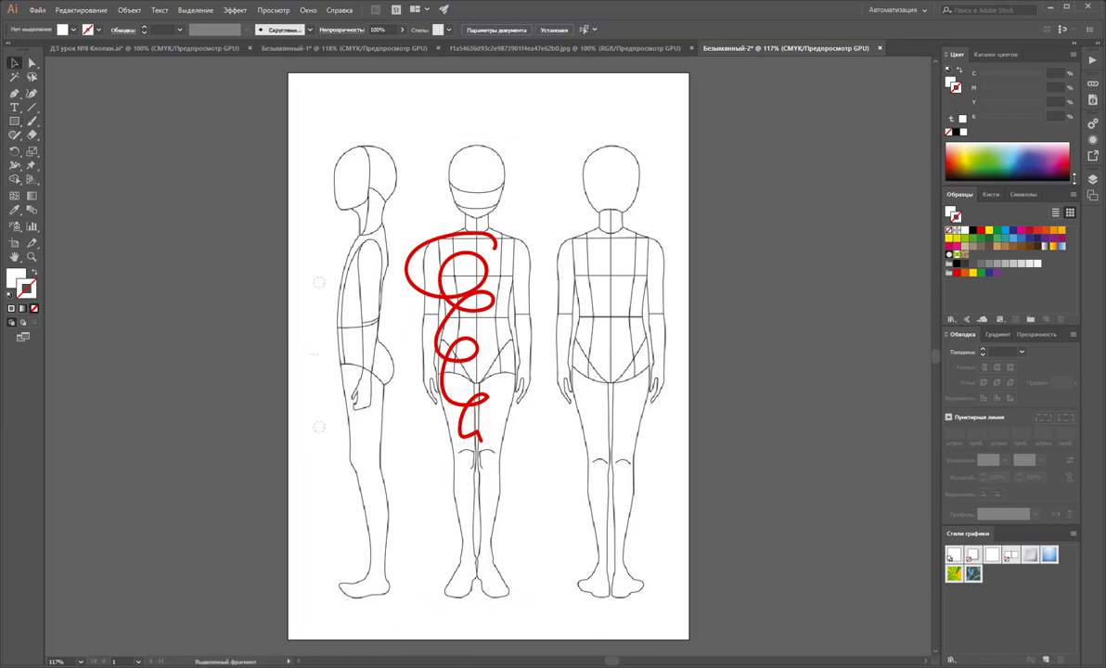
{"action": "key", "text": "F7"}
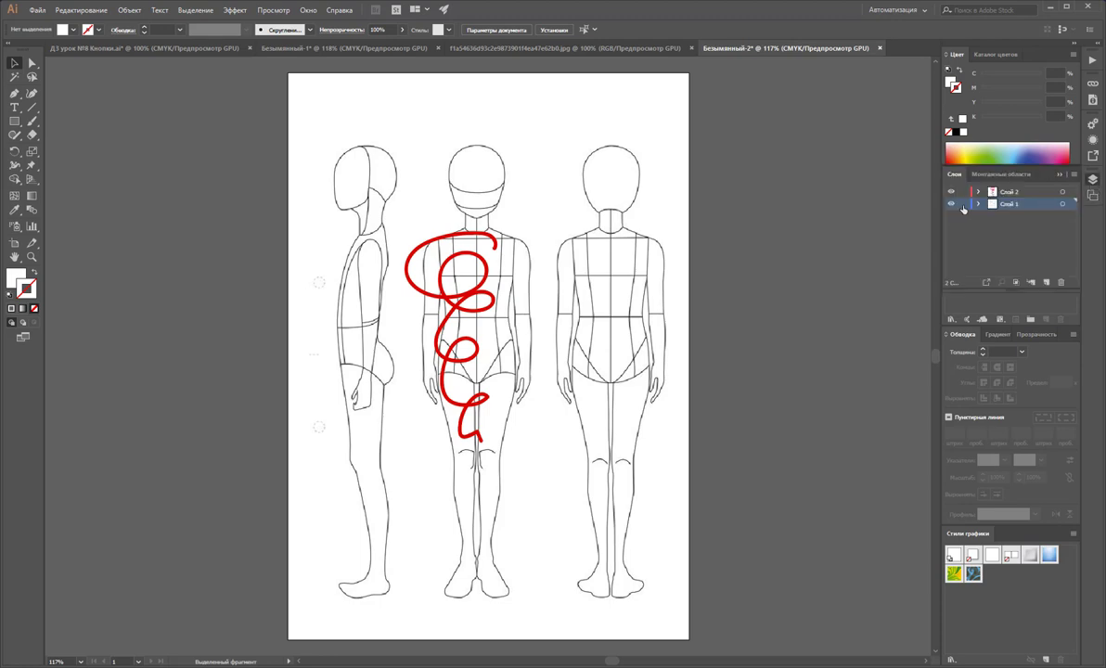
{"action": "left_click", "coordinate": [962, 203]}
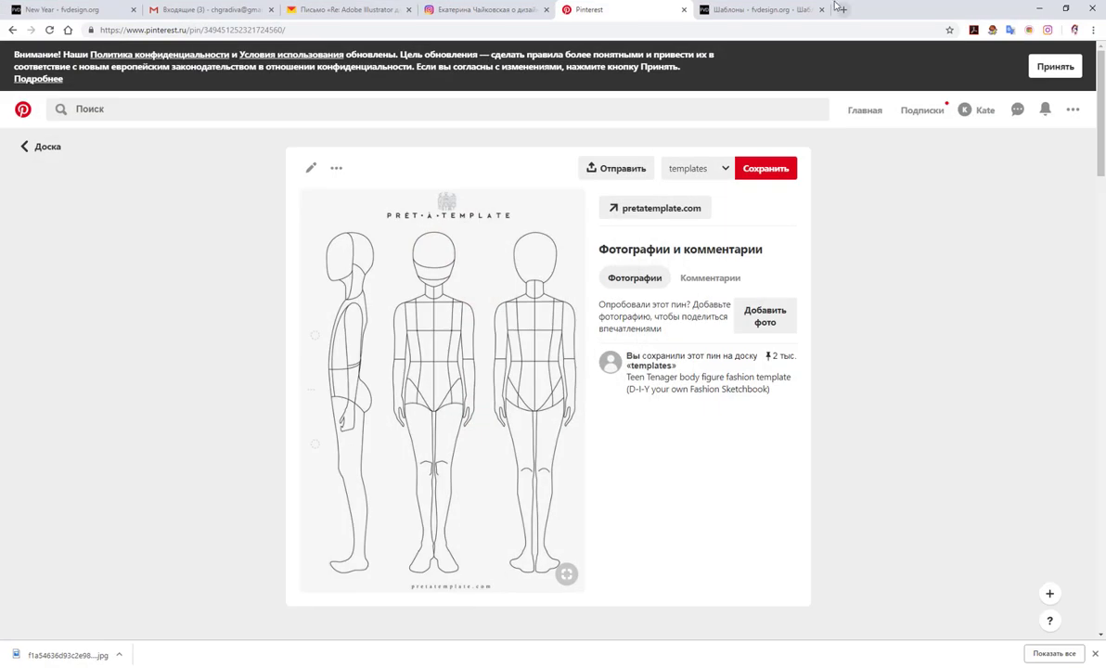
Switch to the 'Шаблоны - fvdesign.org' browser tab.
{"action": "left_click", "coordinate": [779, 13]}
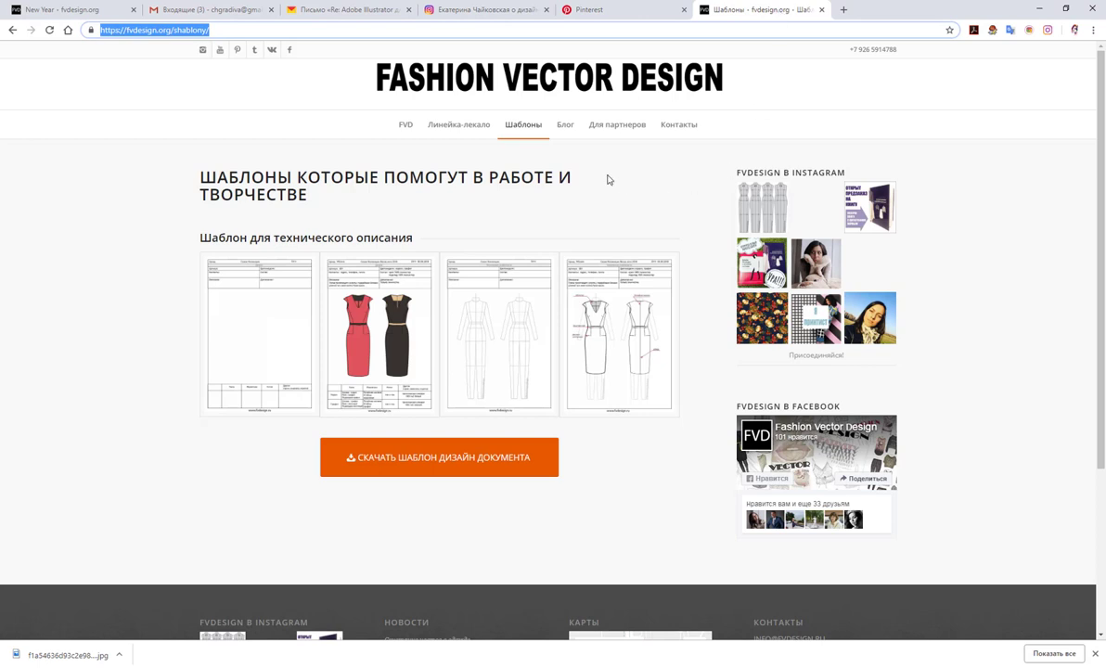
{"action": "left_click", "coordinate": [205, 30]}
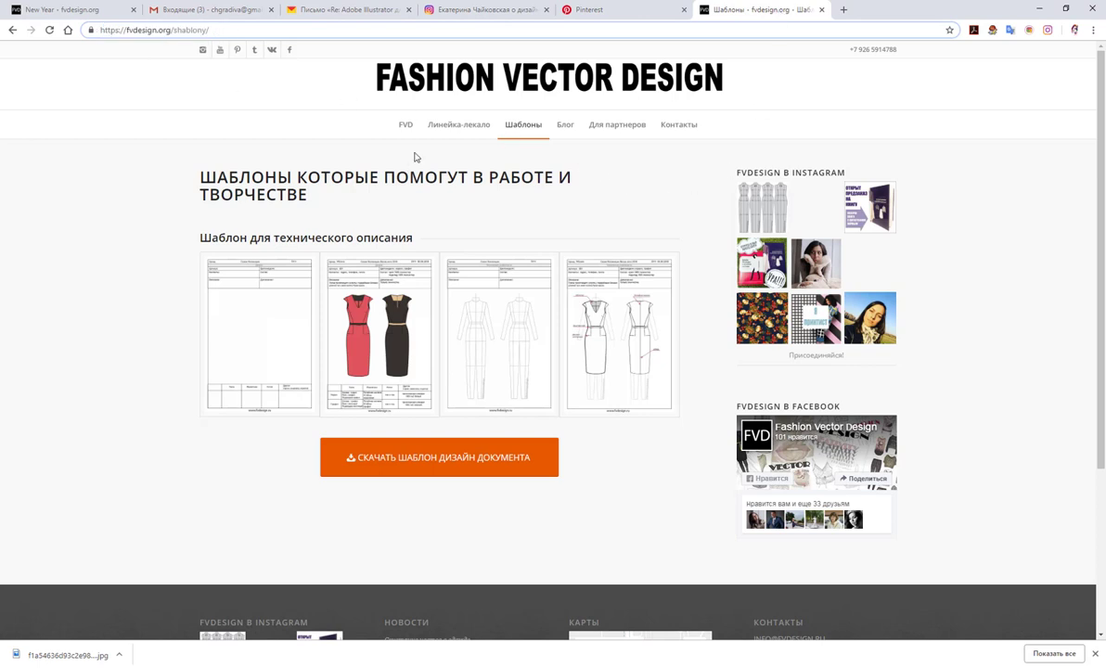